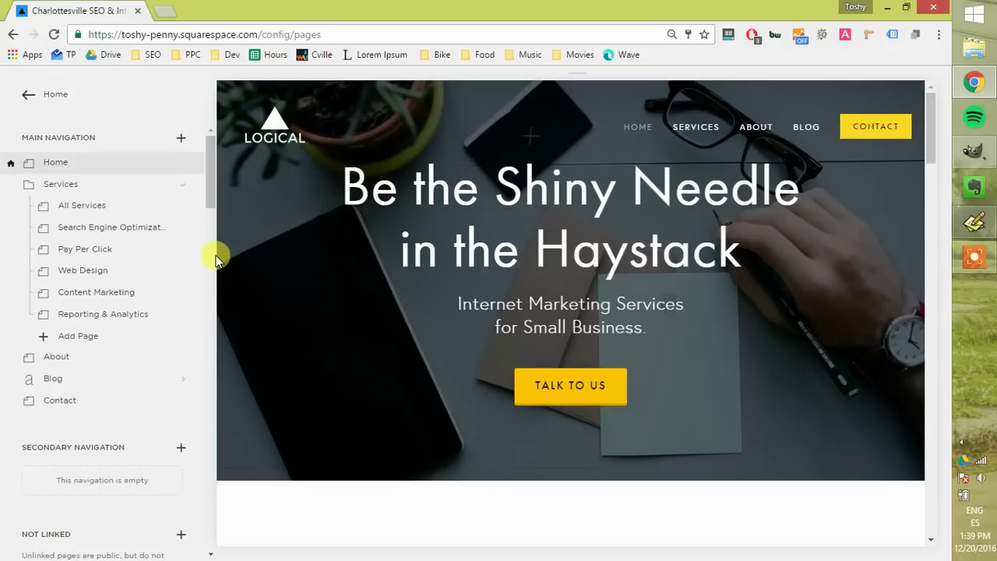
# Step: Go back to the main site menu and open the Pages section
pyautogui.moveTo(219, 280)
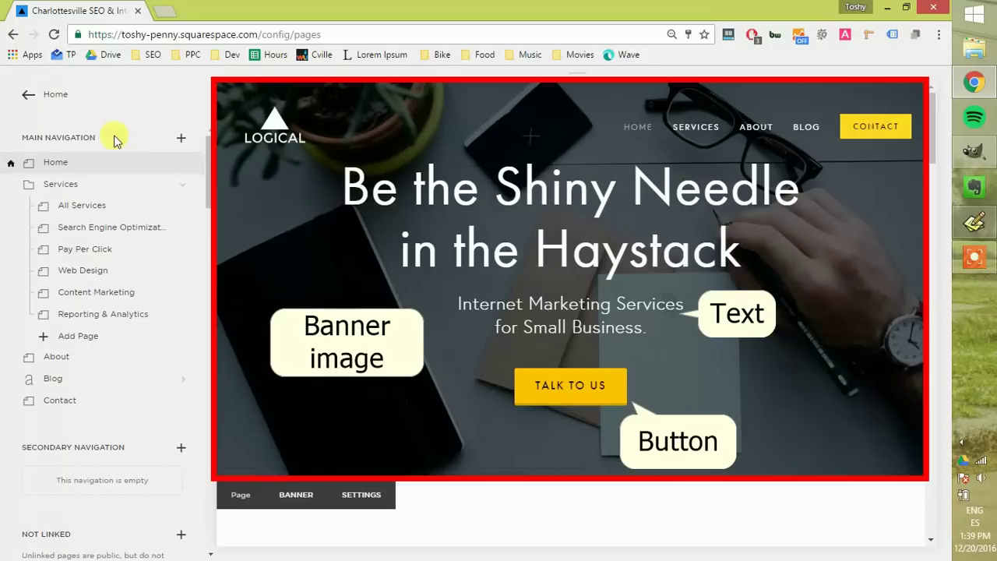
pyautogui.click(27, 95)
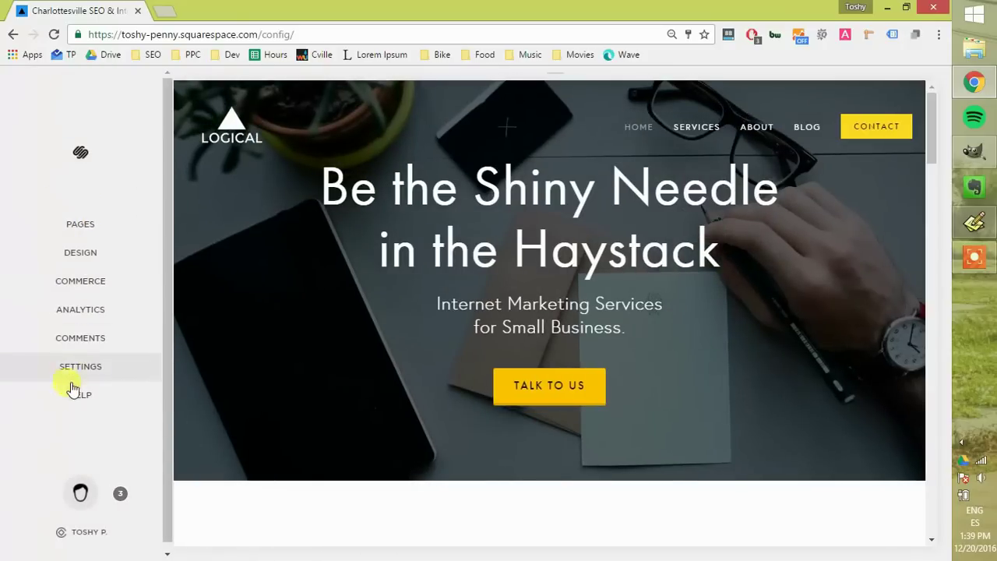
pyautogui.click(96, 228)
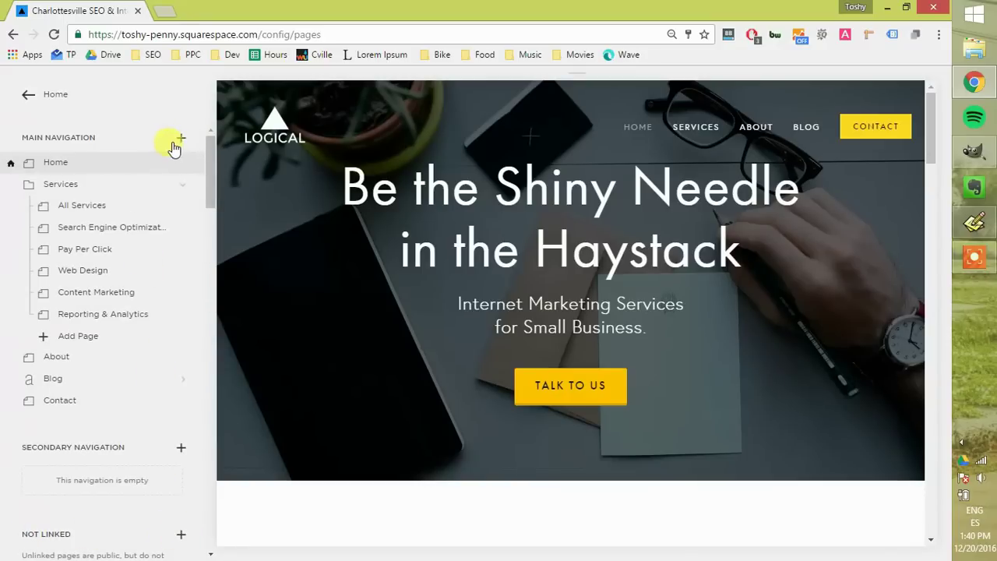
# Step: Create a page titled "Homepage" in the Not Linked section with the Blank starter layout and start editing it
pyautogui.click(180, 536)
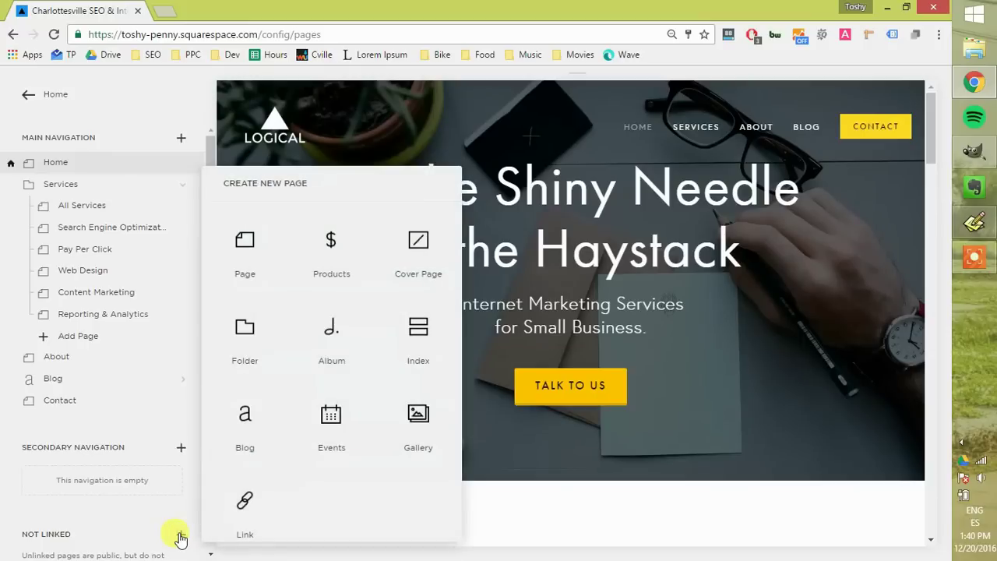
pyautogui.click(246, 248)
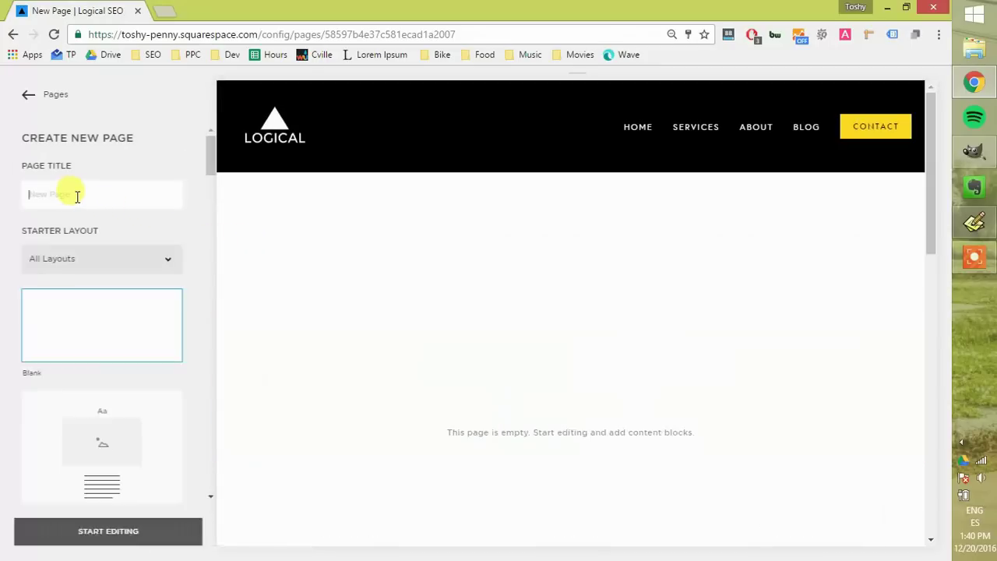
pyautogui.write('New')
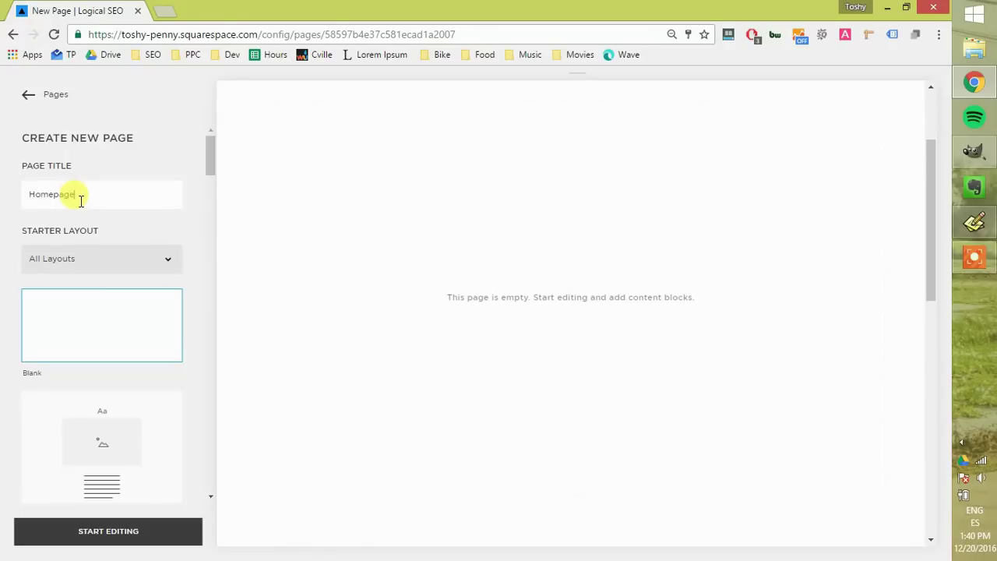
pyautogui.scroll(-4, 104, 338)
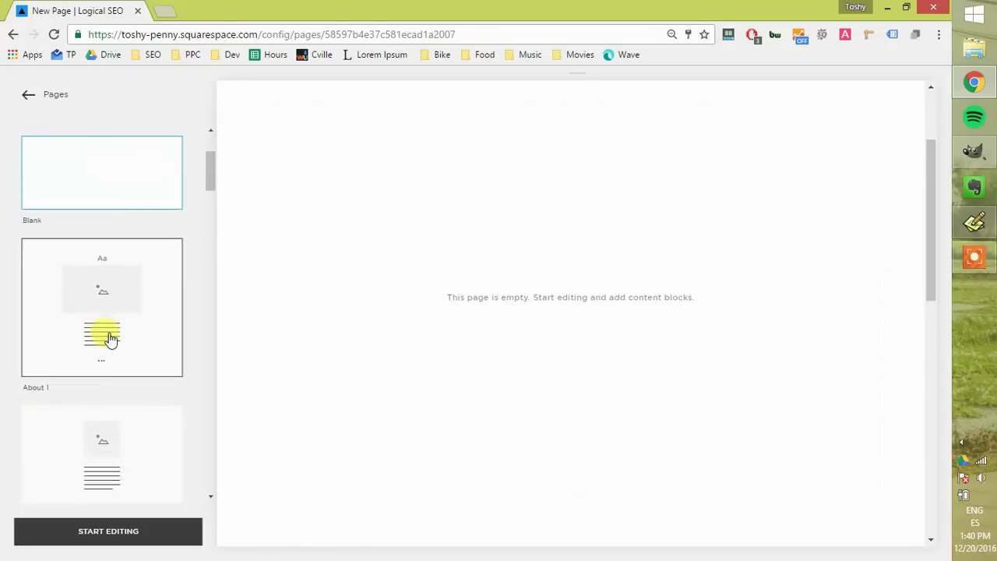
pyautogui.scroll(-2, 109, 340)
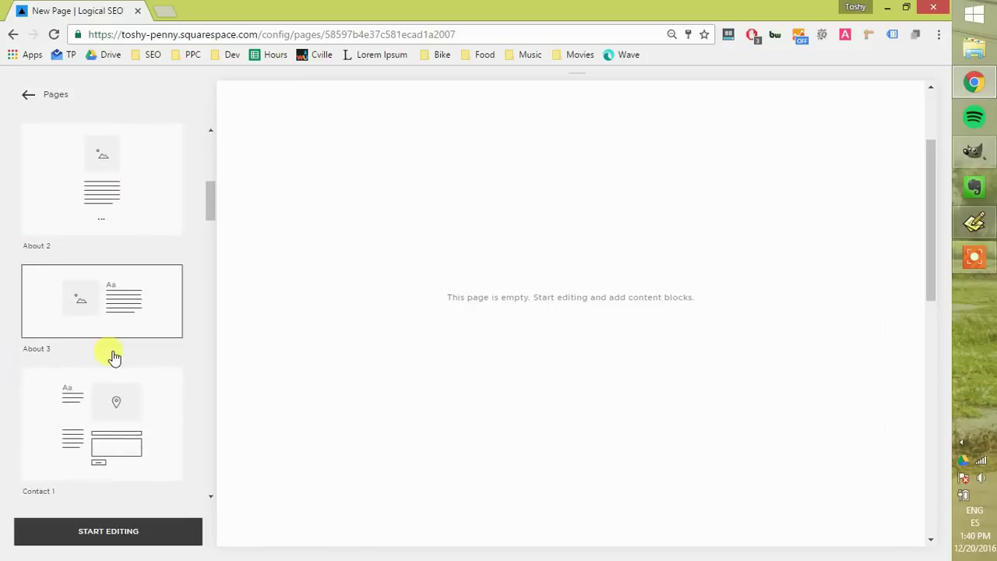
pyautogui.scroll(6, 108, 340)
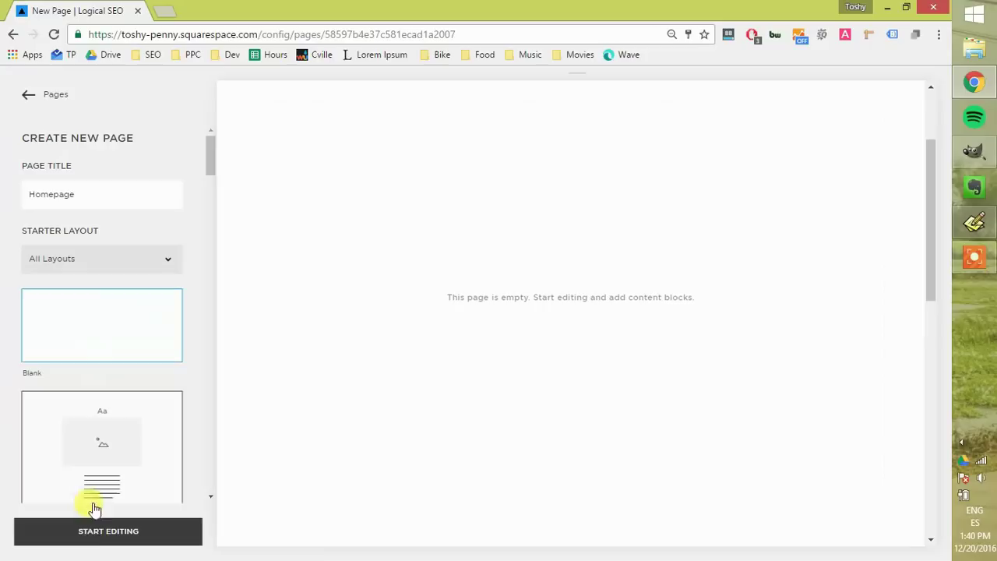
pyautogui.click(100, 534)
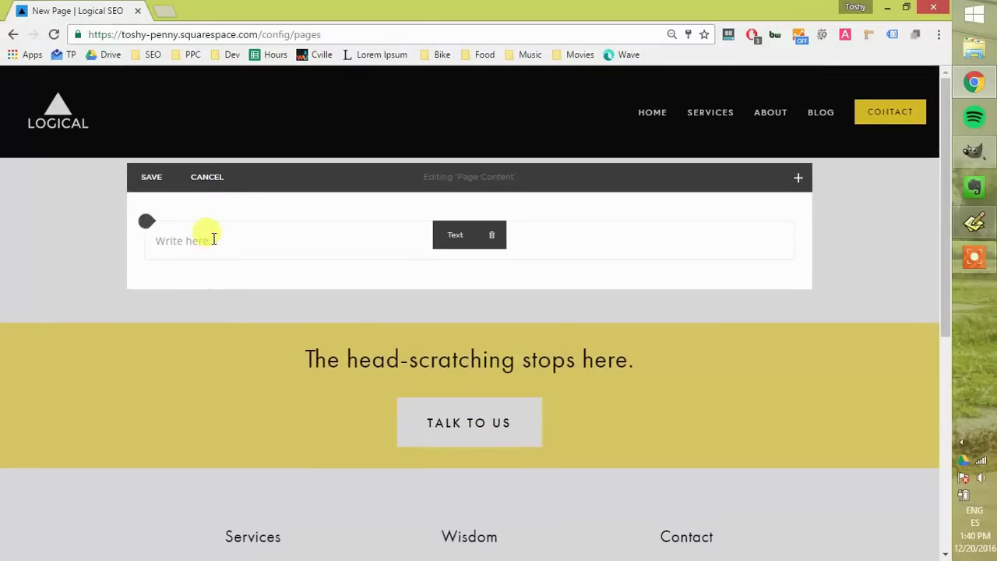
# Step: Write "Paragraph" in the existing text block and add a text block above it reading "Header 1" in Heading 1 style
pyautogui.click(212, 239)
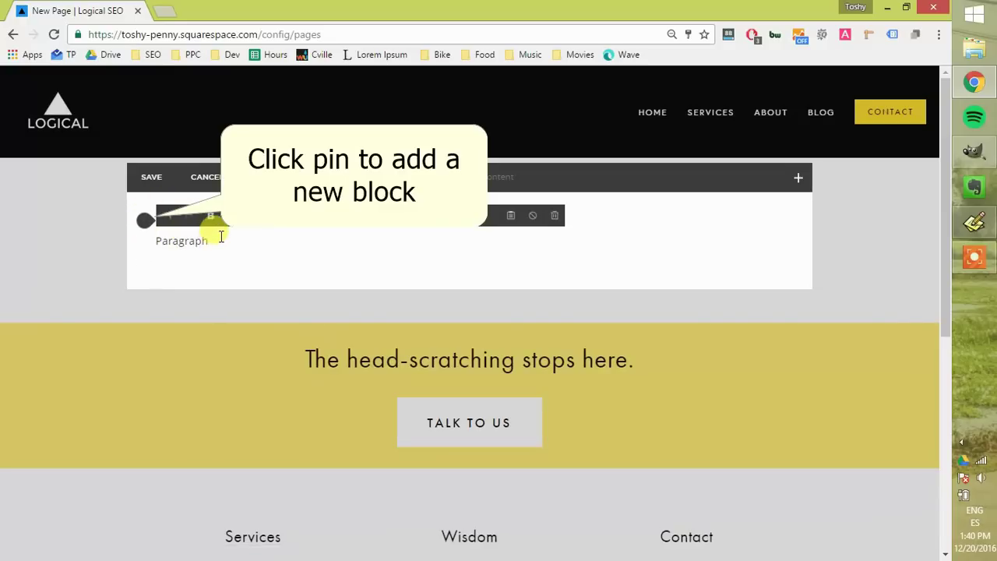
pyautogui.click(148, 225)
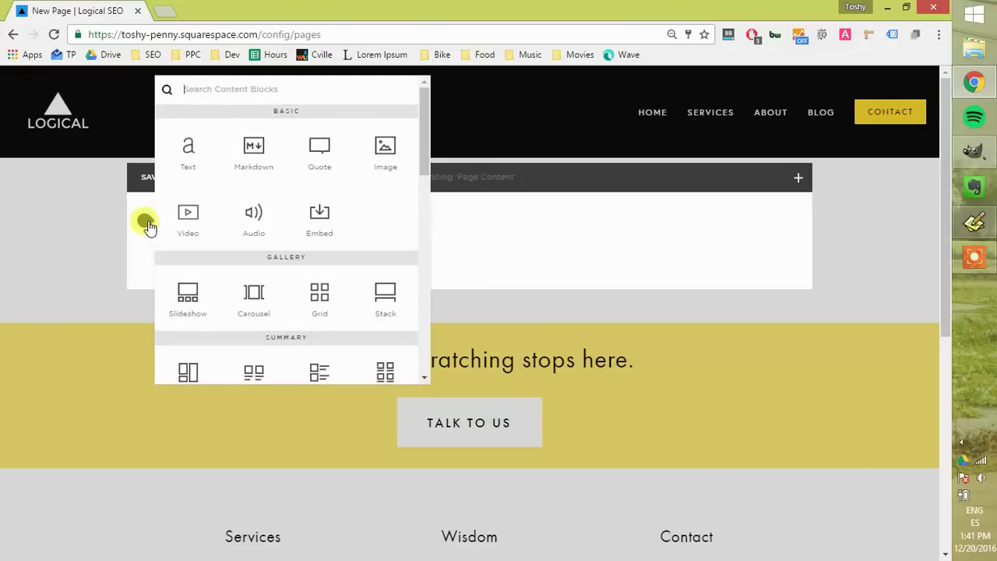
pyautogui.click(189, 152)
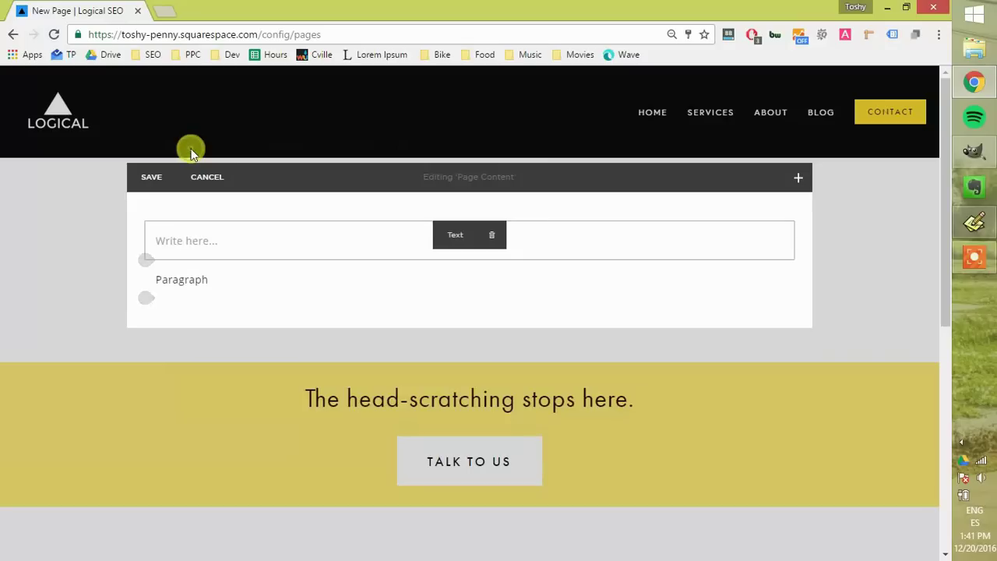
pyautogui.click(195, 233)
pyautogui.write('Header')
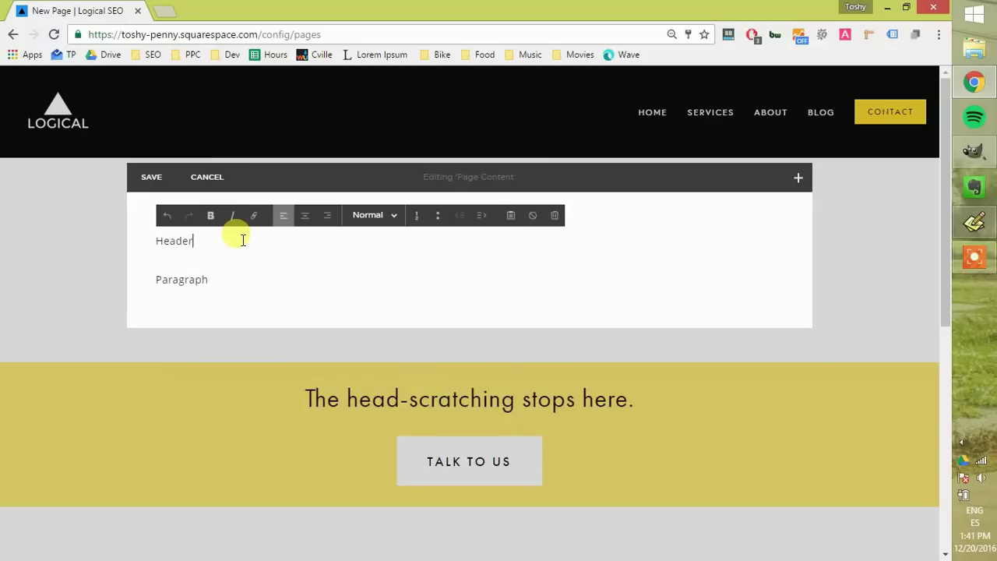
pyautogui.write(' 1')
pyautogui.click(365, 216)
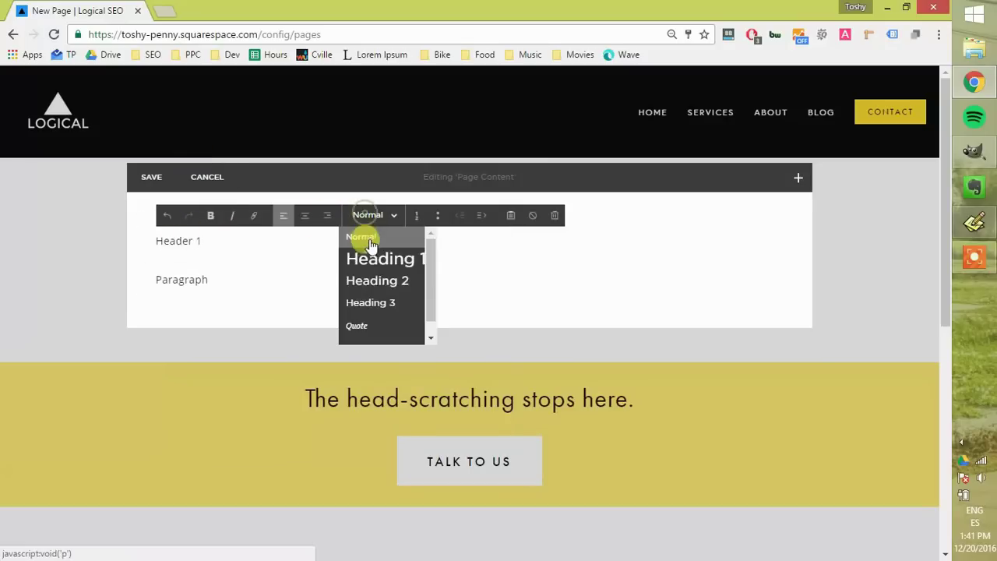
pyautogui.click(371, 259)
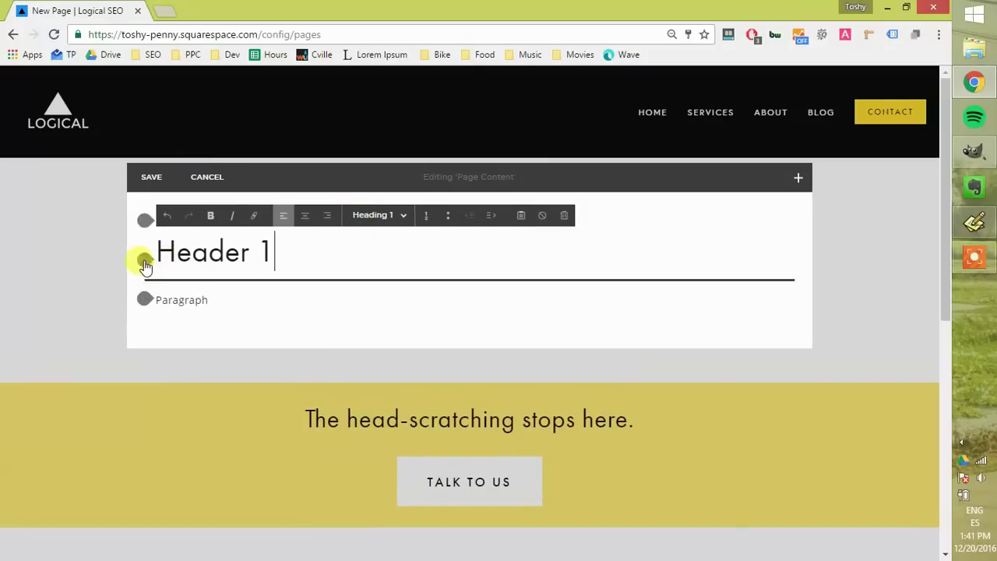
# Step: Add a text block between "Header 1" and "Paragraph" reading "Header 2" in Heading 2 style
pyautogui.click(145, 260)
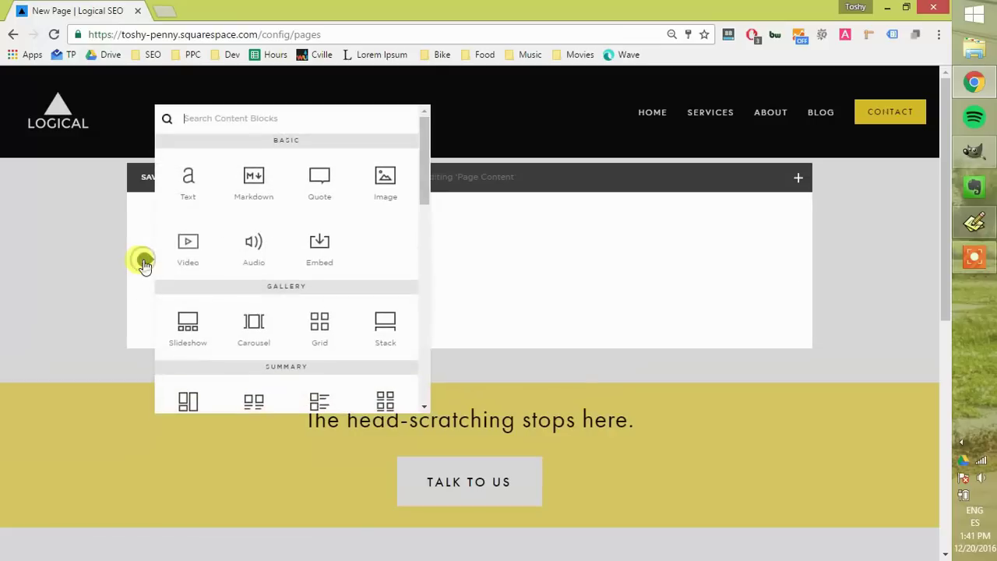
pyautogui.click(194, 191)
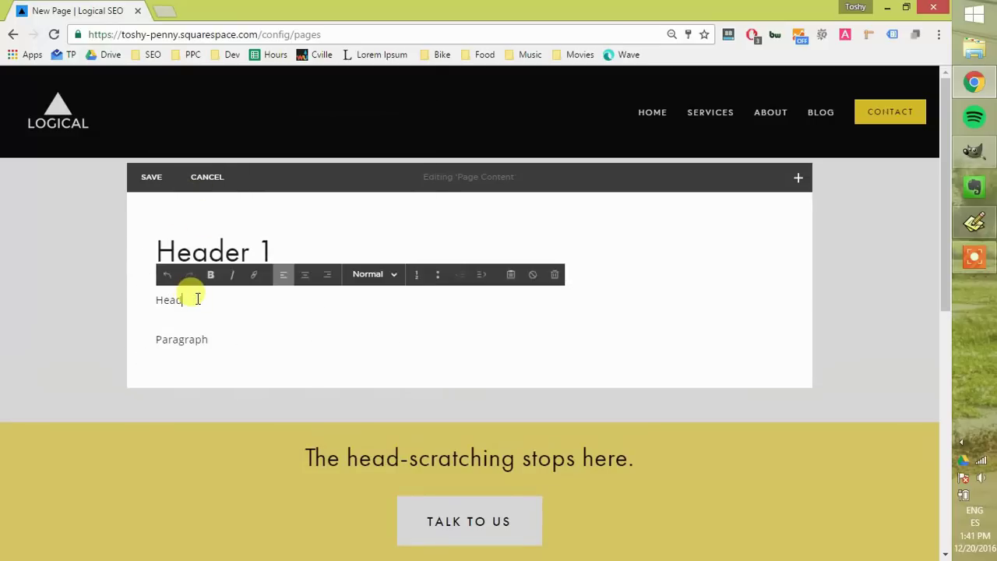
pyautogui.write('Header 2')
pyautogui.click(360, 274)
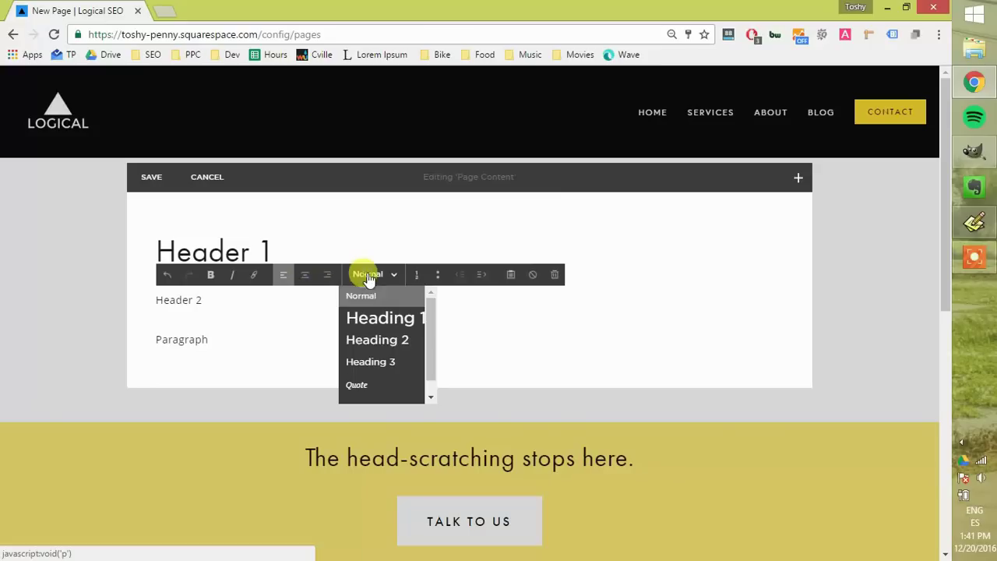
pyautogui.click(364, 337)
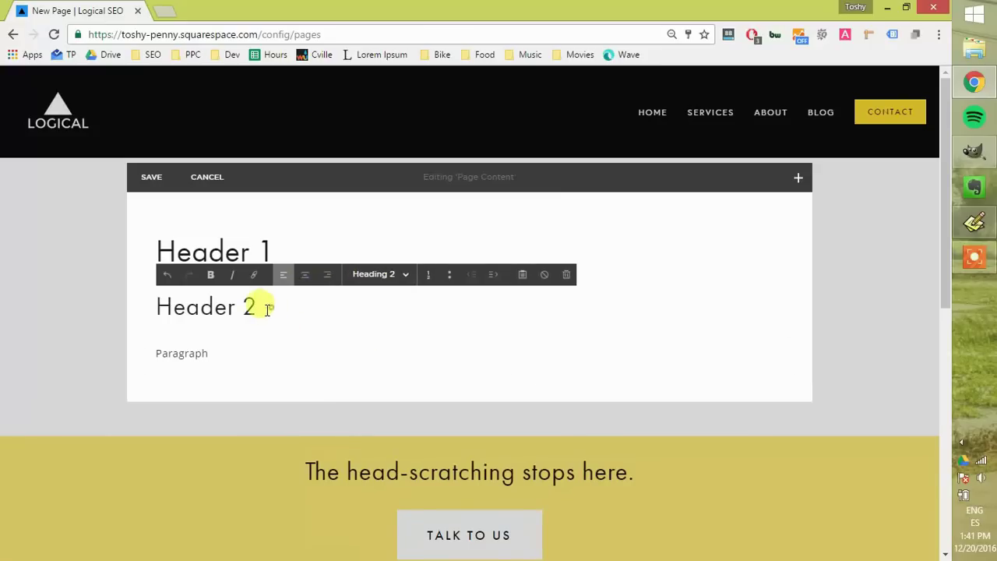
# Step: Check the text styles of the Header 1 and Paragraph blocks and save the page content
pyautogui.click(311, 245)
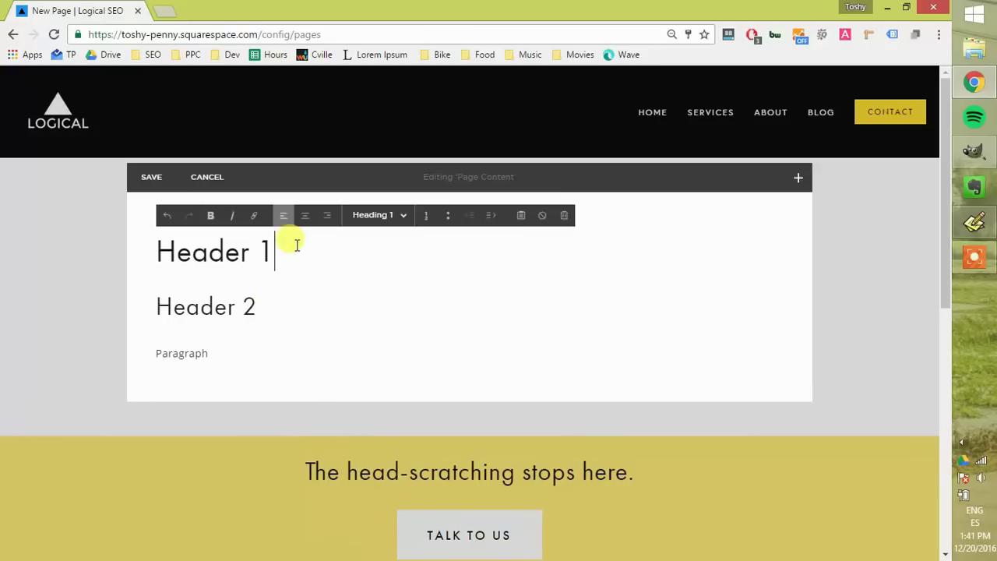
pyautogui.click(217, 352)
pyautogui.click(150, 178)
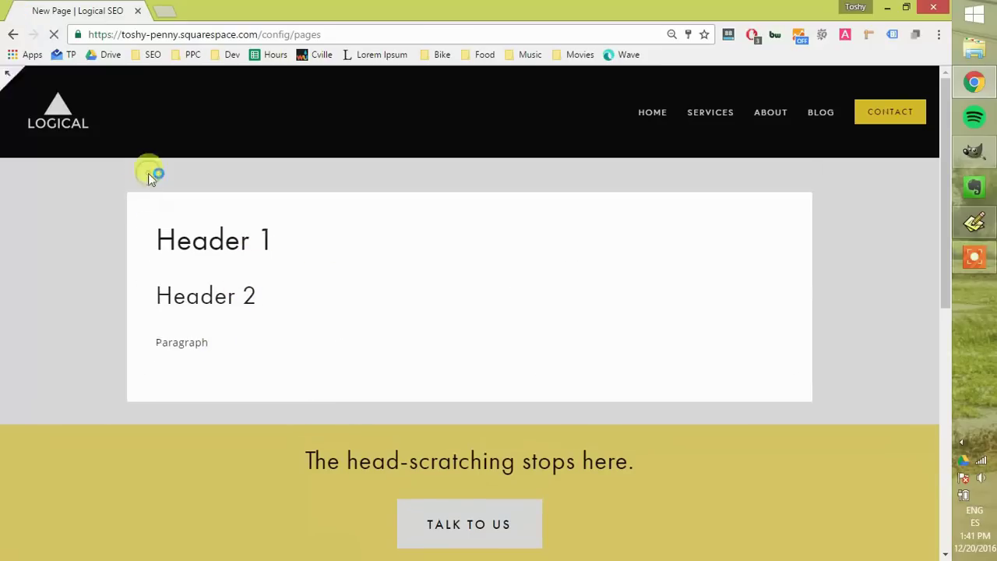
# Step: View the page settings from the page content area and close them without making changes
pyautogui.moveTo(457, 261)
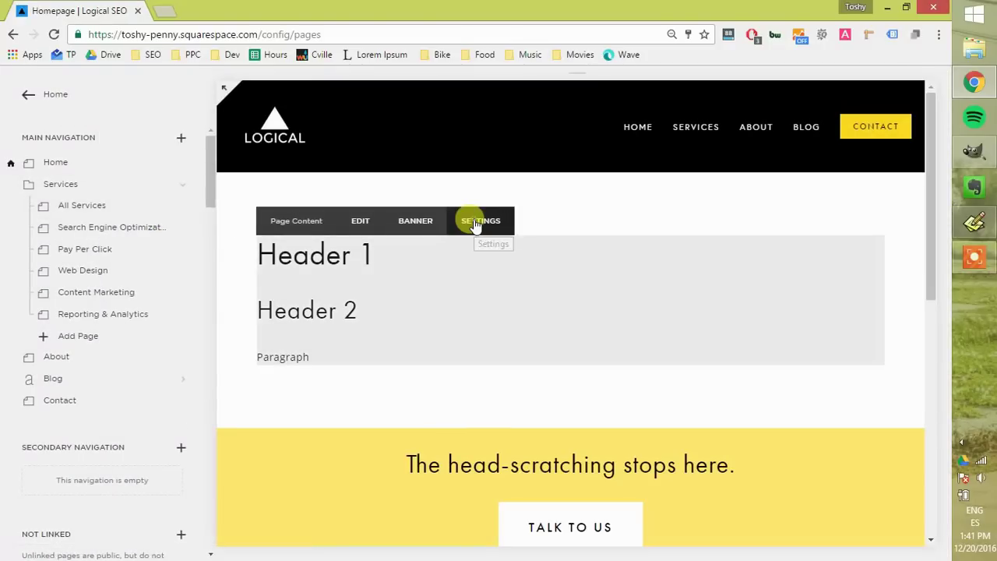
pyautogui.click(475, 222)
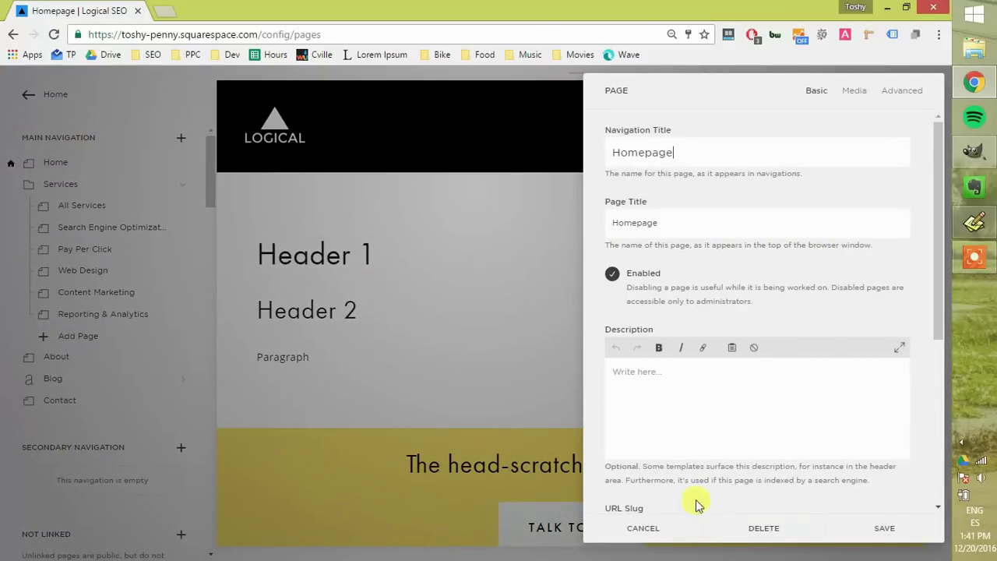
pyautogui.click(644, 527)
# Step: Disable the unlinked Homepage in its page settings and set its page title to "Keywords"
pyautogui.moveTo(318, 253)
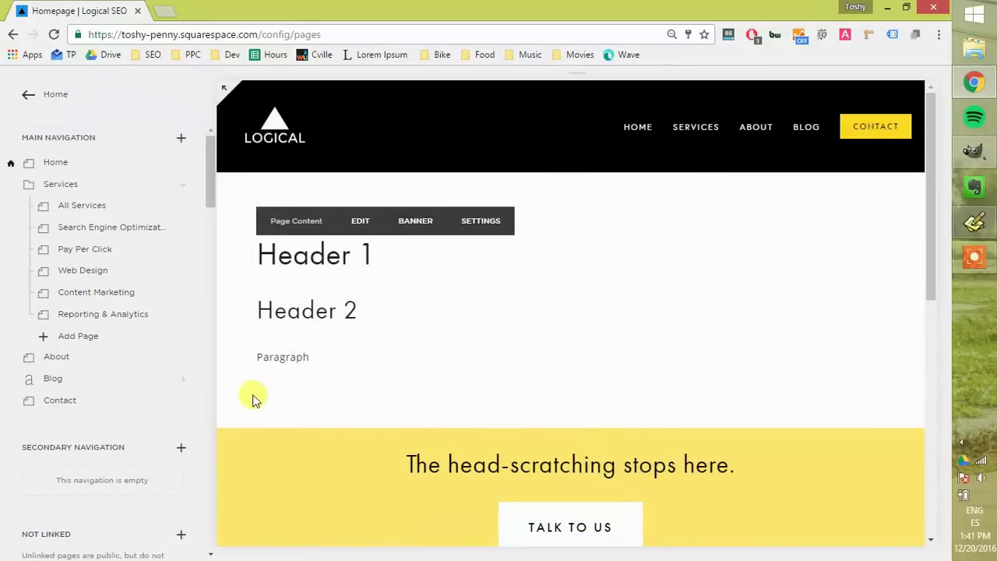
pyautogui.scroll(-1, 156, 398)
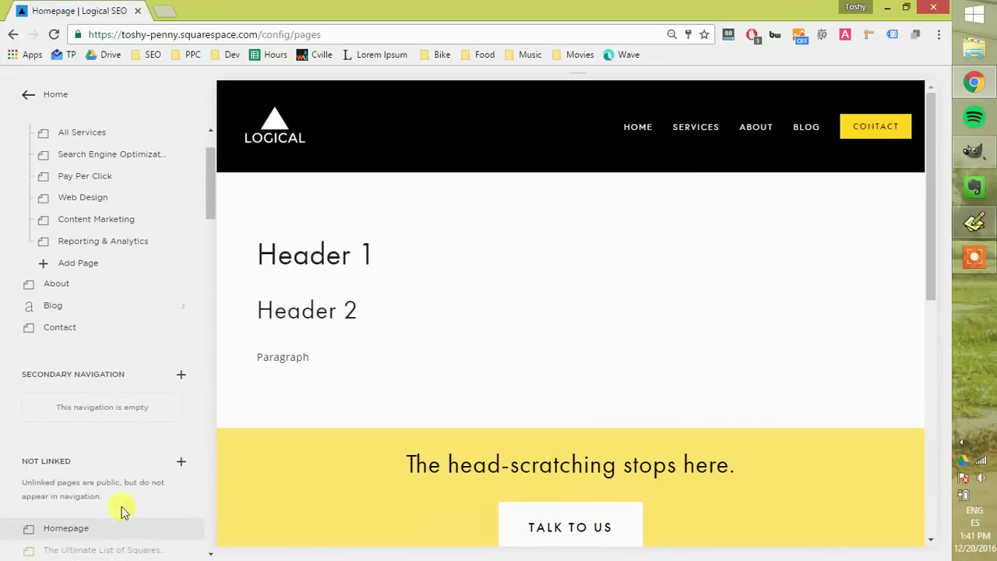
pyautogui.moveTo(120, 528)
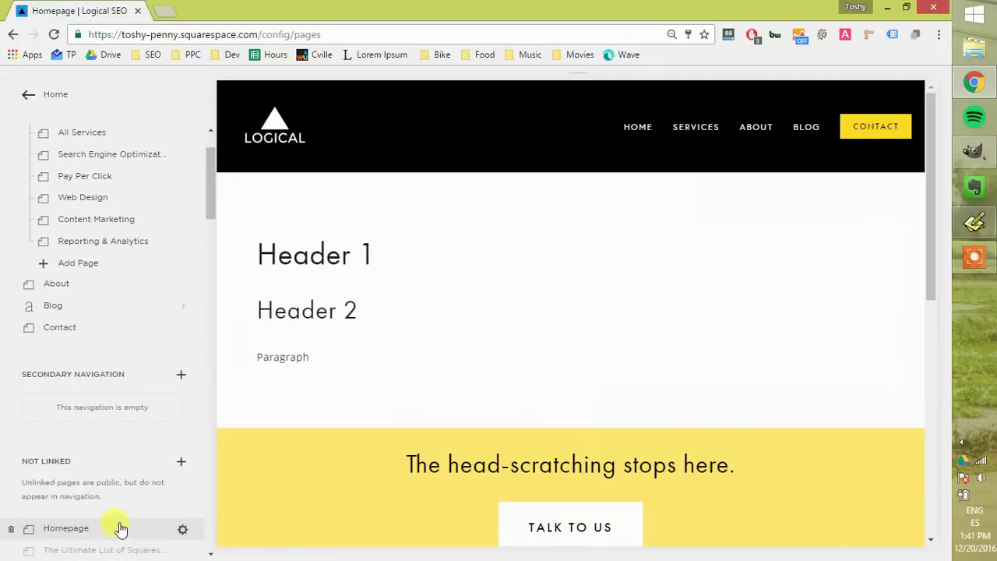
pyautogui.click(183, 531)
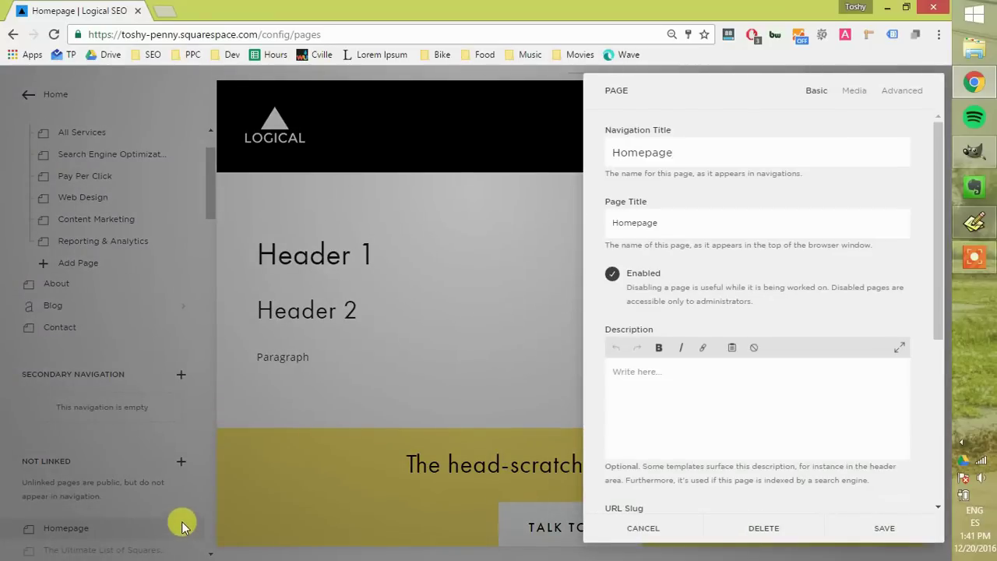
pyautogui.click(613, 275)
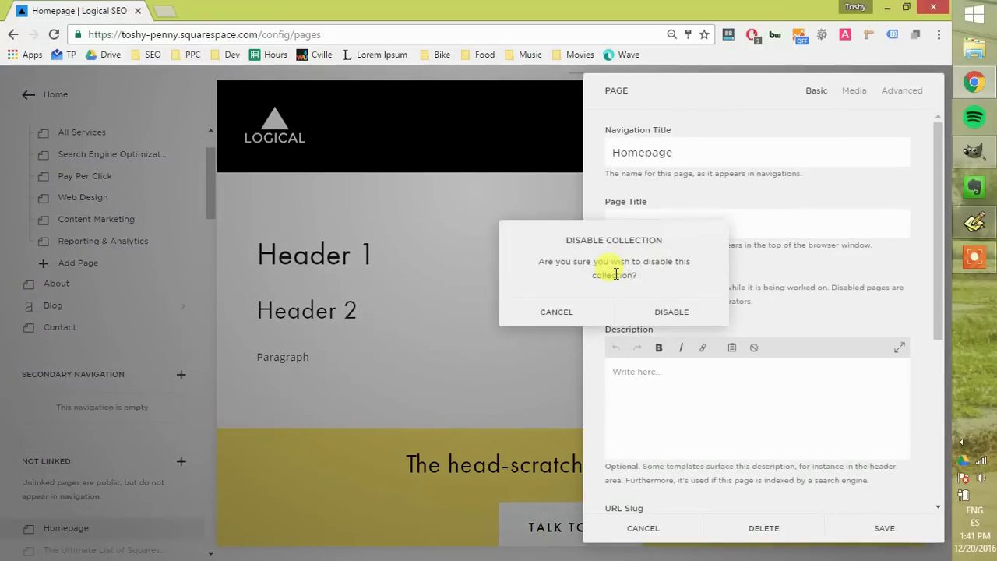
pyautogui.click(673, 317)
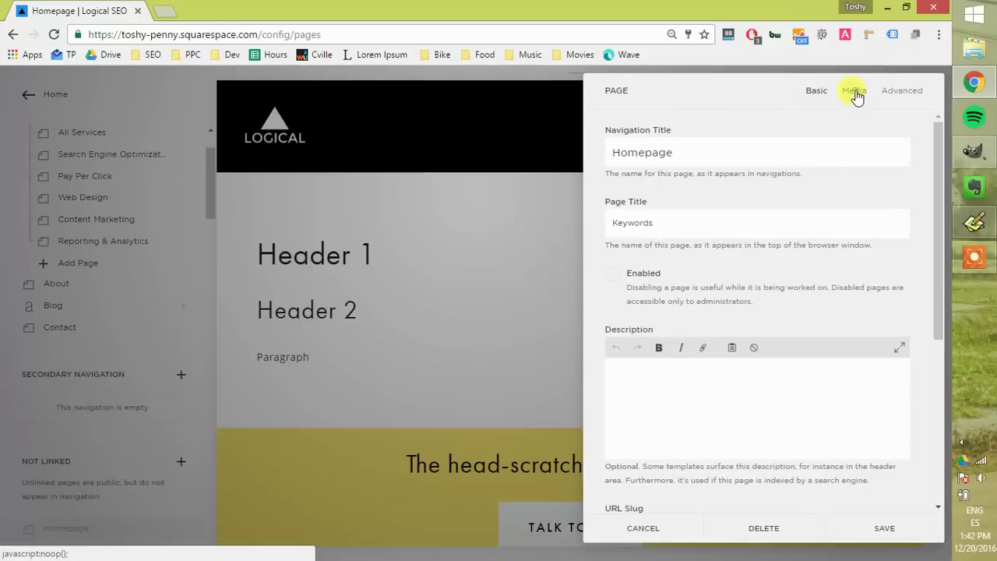
# Step: Upload IMG_3809 as the page's banner/thumbnail image
pyautogui.click(854, 91)
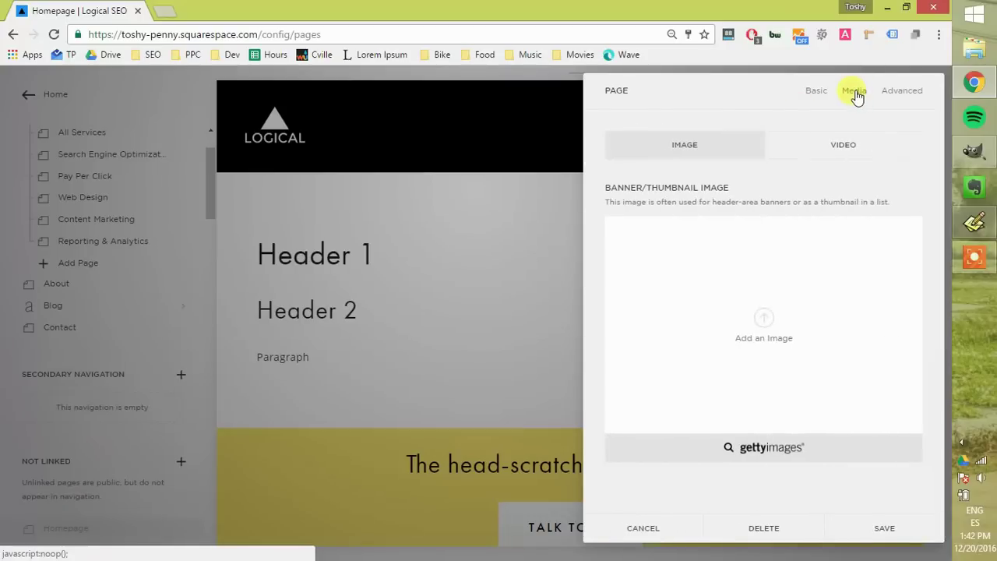
pyautogui.click(767, 318)
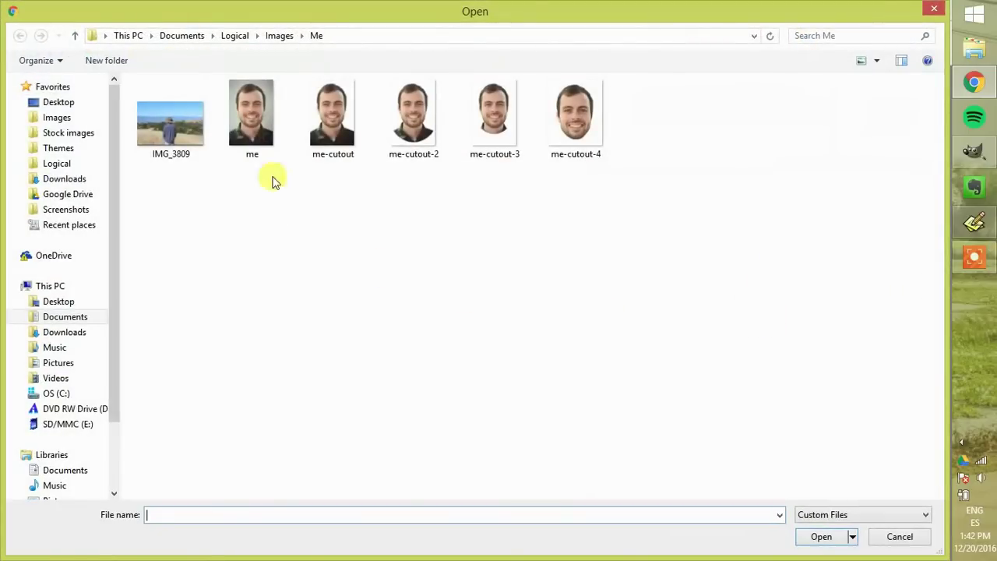
pyautogui.doubleClick(171, 114)
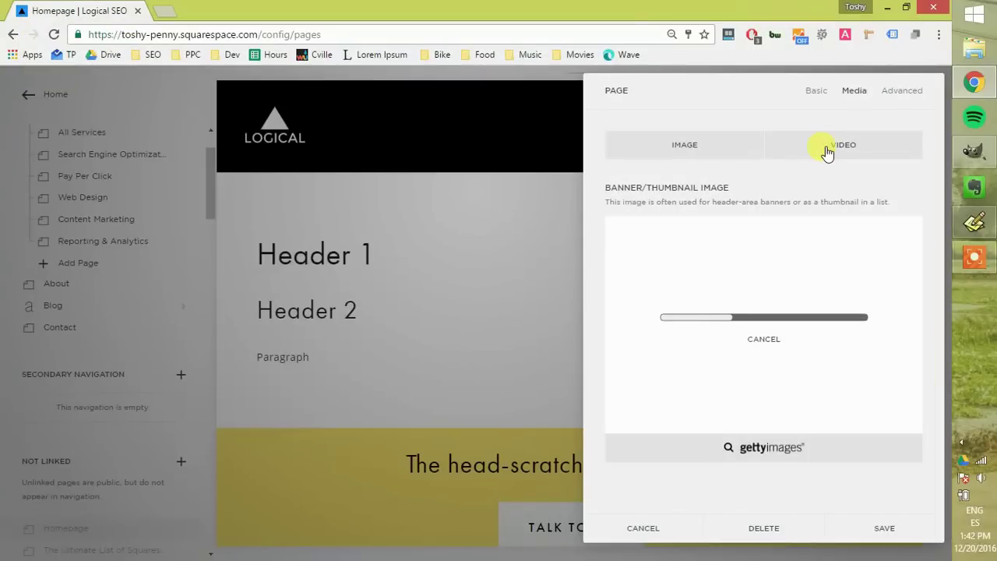
# Step: Enter "Bold Text Banner" as the first line of the page description and format it in bold
pyautogui.click(823, 93)
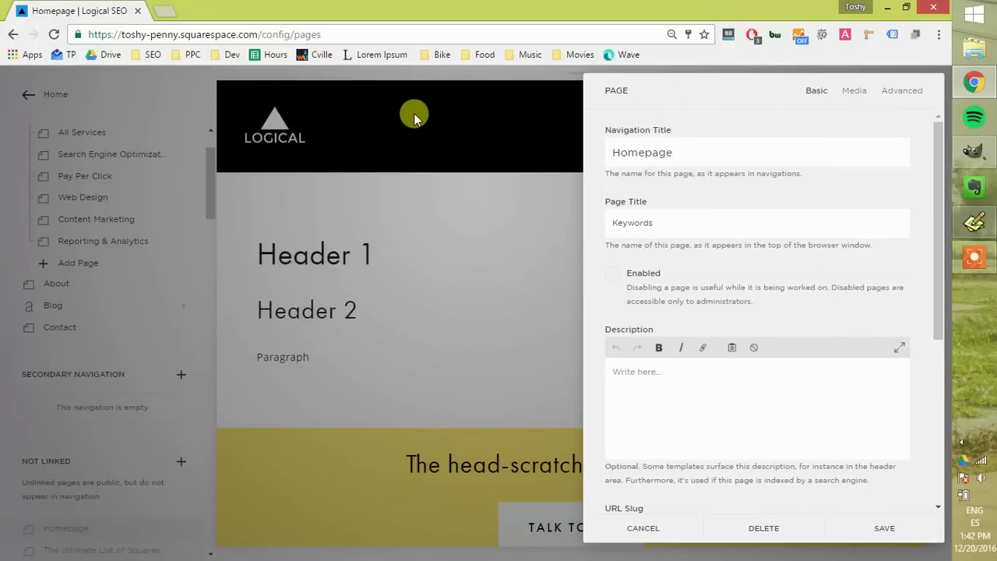
pyautogui.click(757, 430)
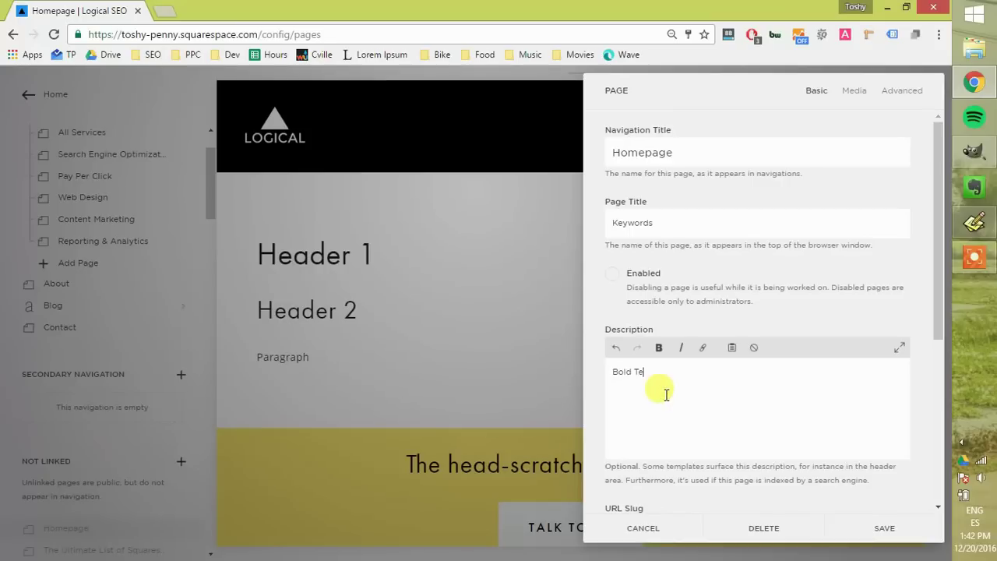
pyautogui.write('r')
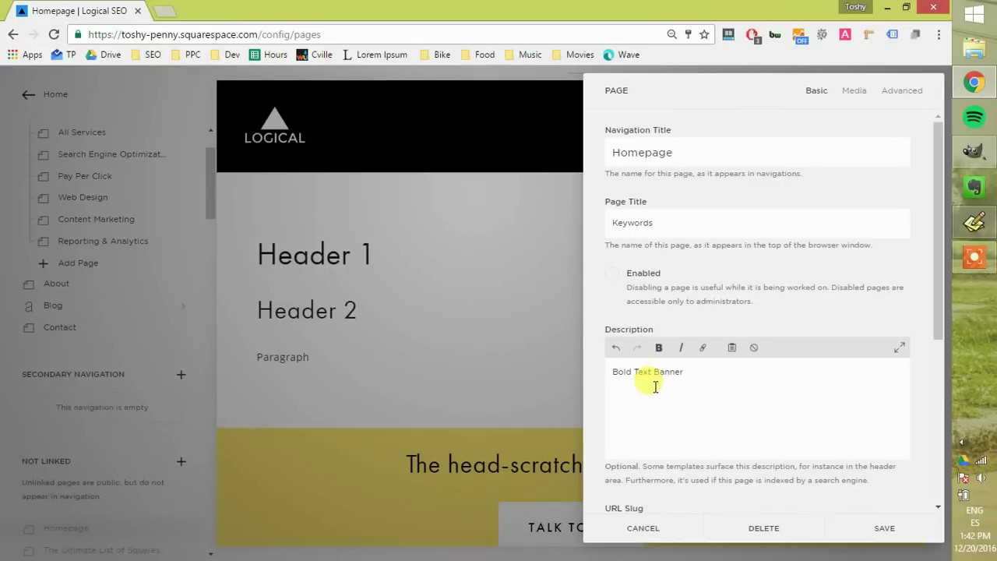
pyautogui.tripleClick(641, 372)
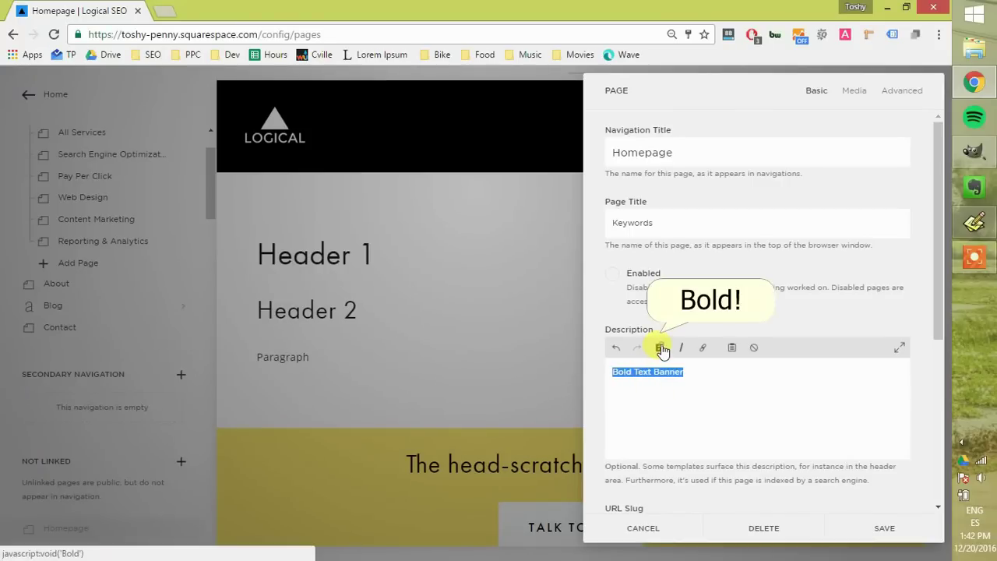
pyautogui.click(662, 349)
pyautogui.click(696, 372)
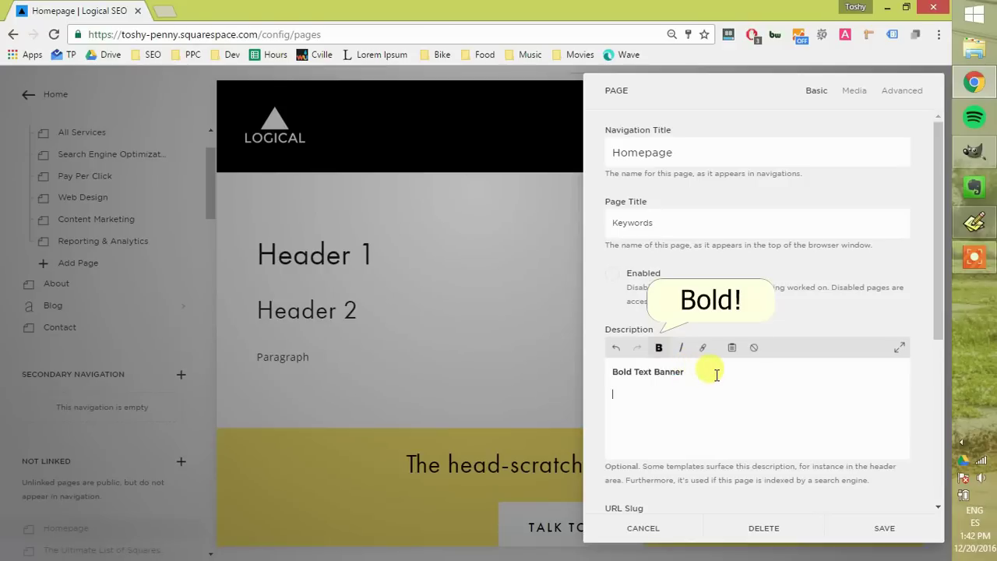
# Step: Add a second description line reading "Small Text" and remove its bold formatting
pyautogui.press('Return')
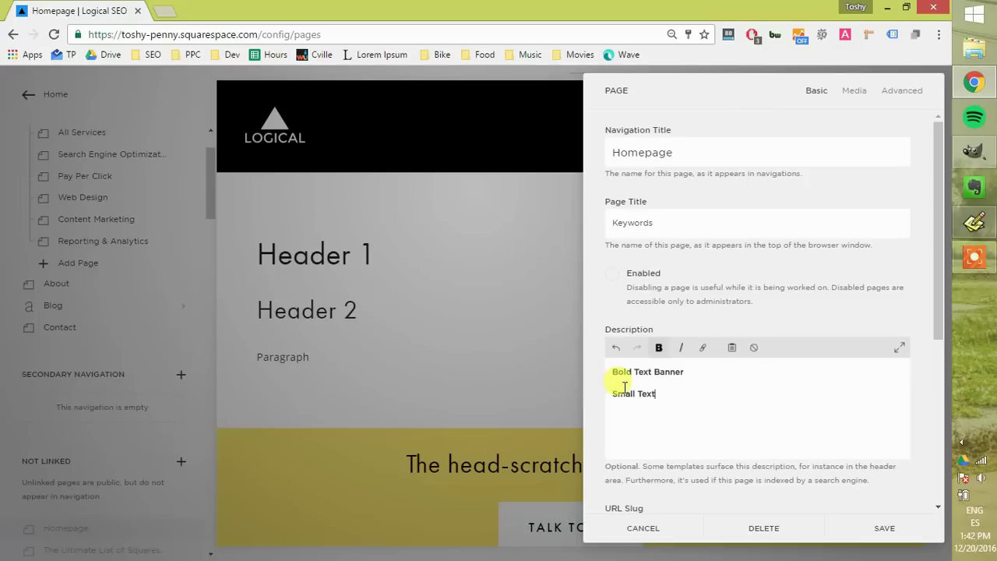
pyautogui.moveTo(625, 392); pyautogui.dragTo(657, 394)
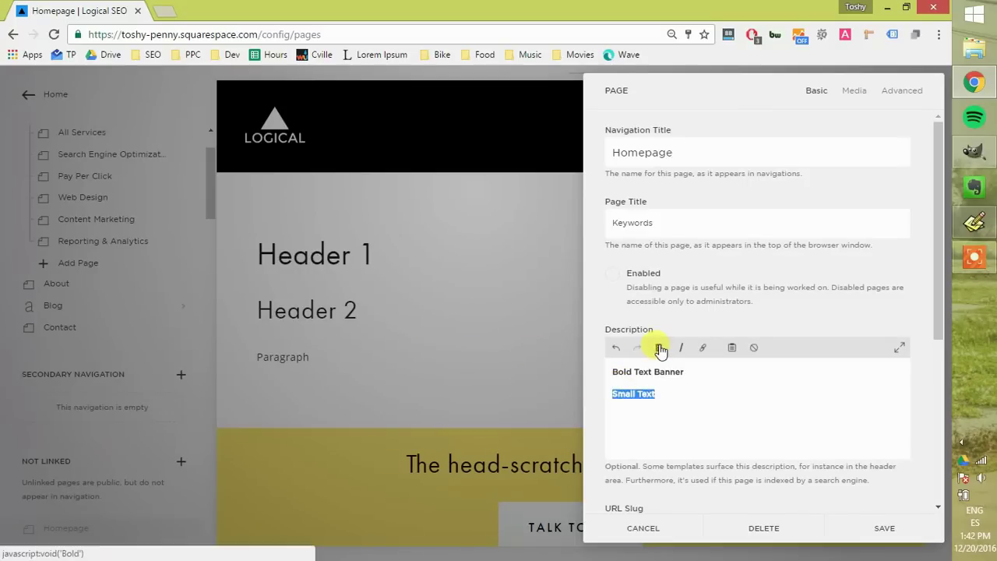
pyautogui.click(659, 348)
# Step: Add a third description line reading "Button", link it to the external address "button", and save the page settings
pyautogui.click(663, 398)
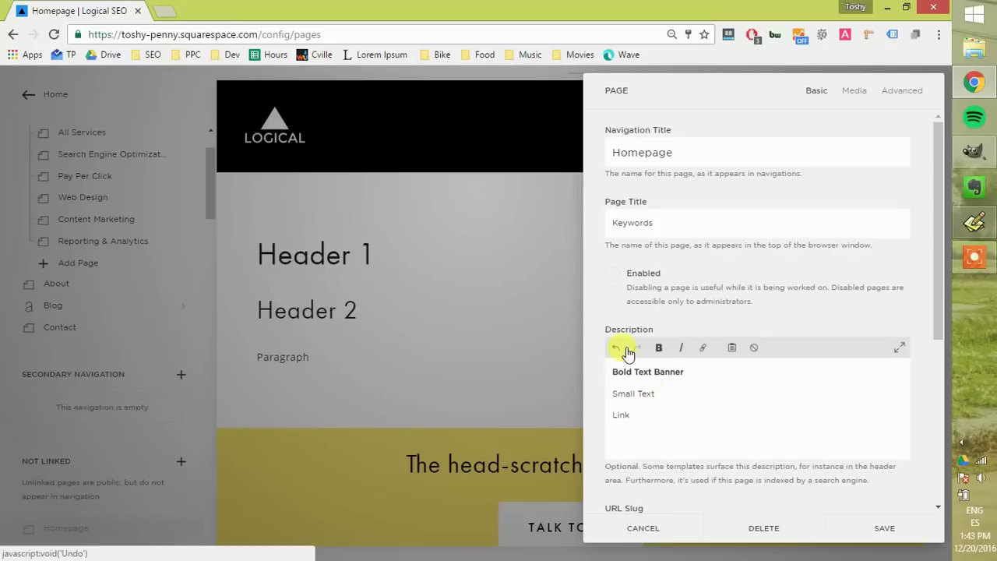
pyautogui.moveTo(614, 415); pyautogui.dragTo(629, 423)
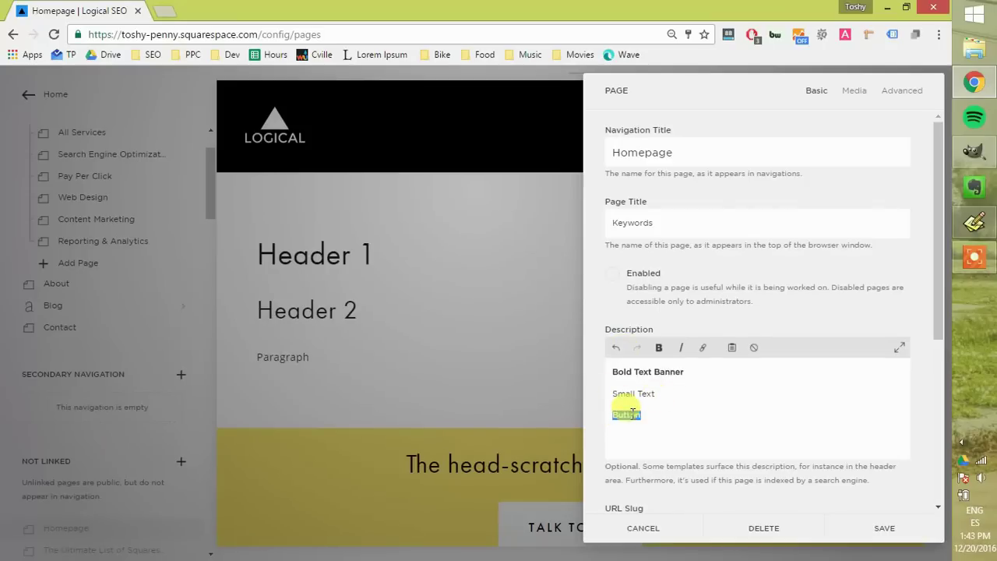
pyautogui.click(706, 353)
pyautogui.write('butt')
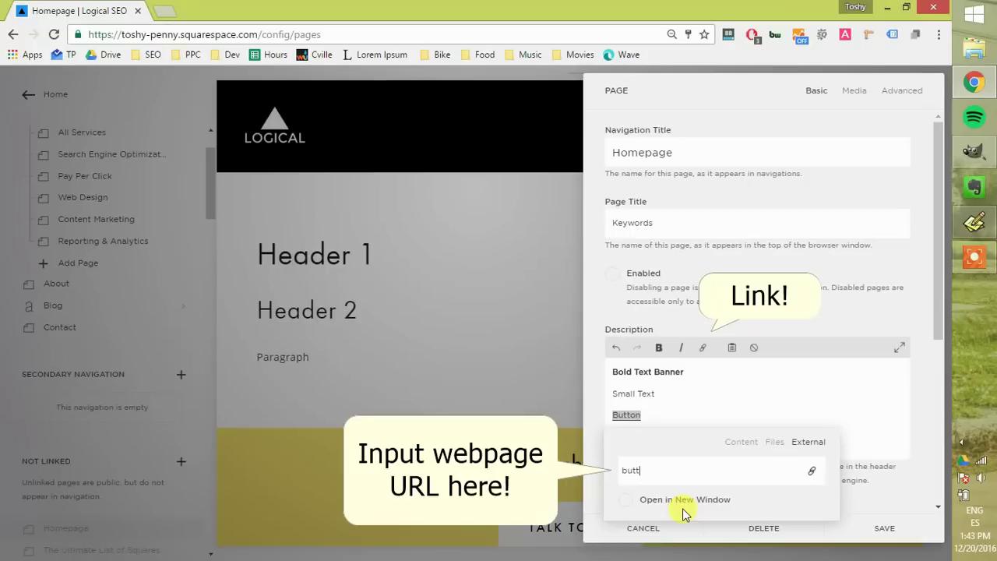
pyautogui.write('on')
pyautogui.press('Return')
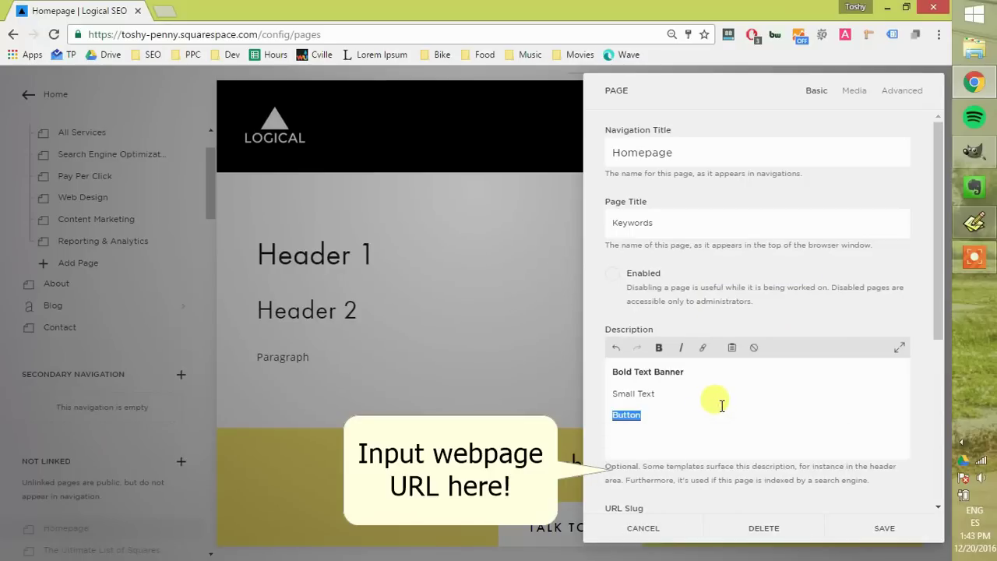
pyautogui.click(881, 529)
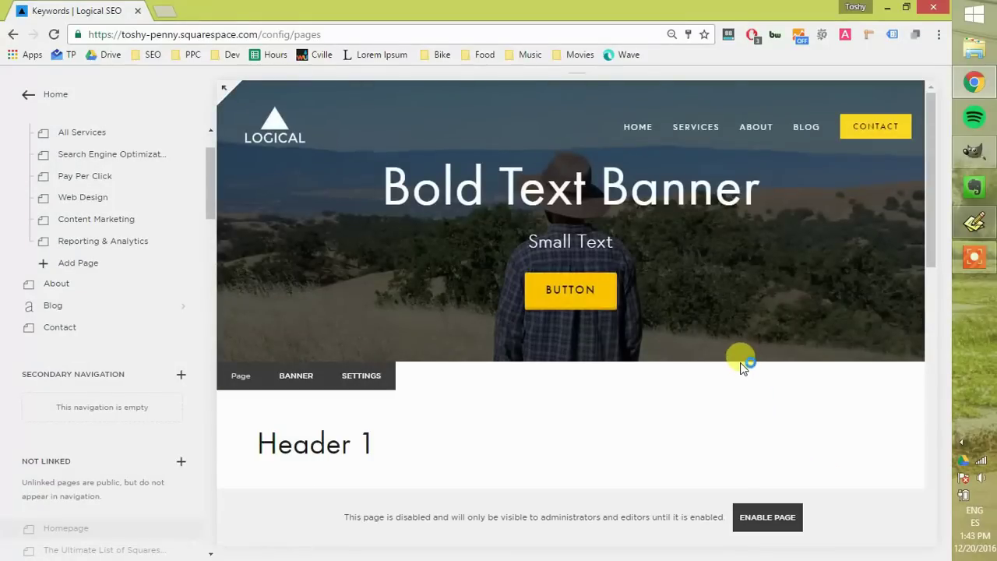
pyautogui.moveTo(385, 173); pyautogui.dragTo(764, 191)
pyautogui.tripleClick(569, 234)
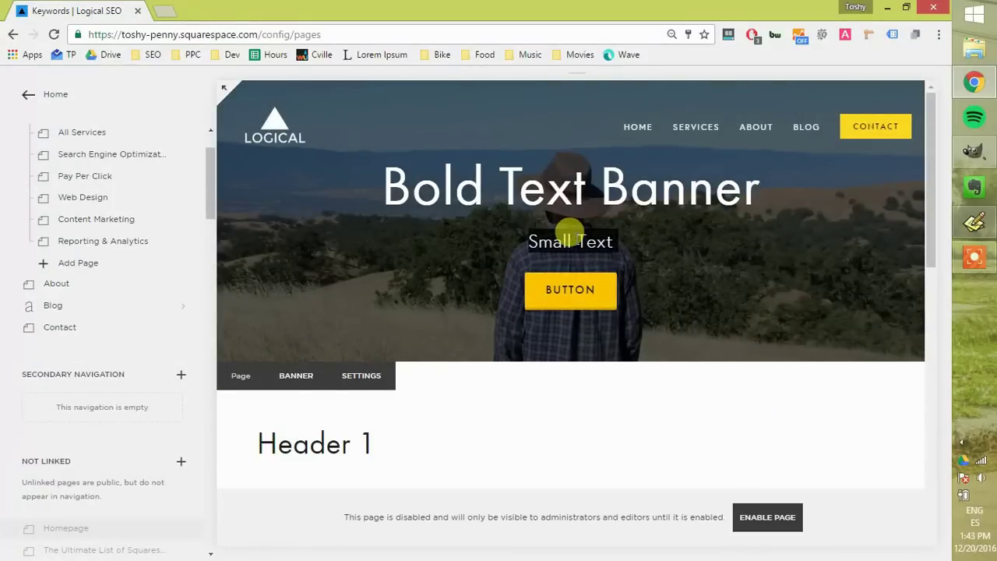
pyautogui.click(570, 233)
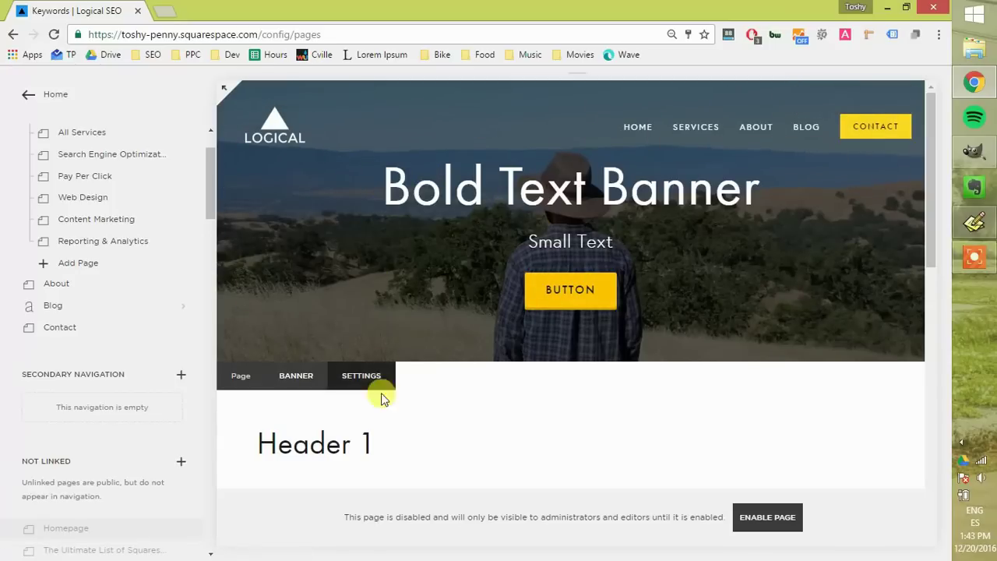
# Step: Edit the page content and insert an empty text block in a second column to the right of Header 1
pyautogui.scroll(-3, 407, 350)
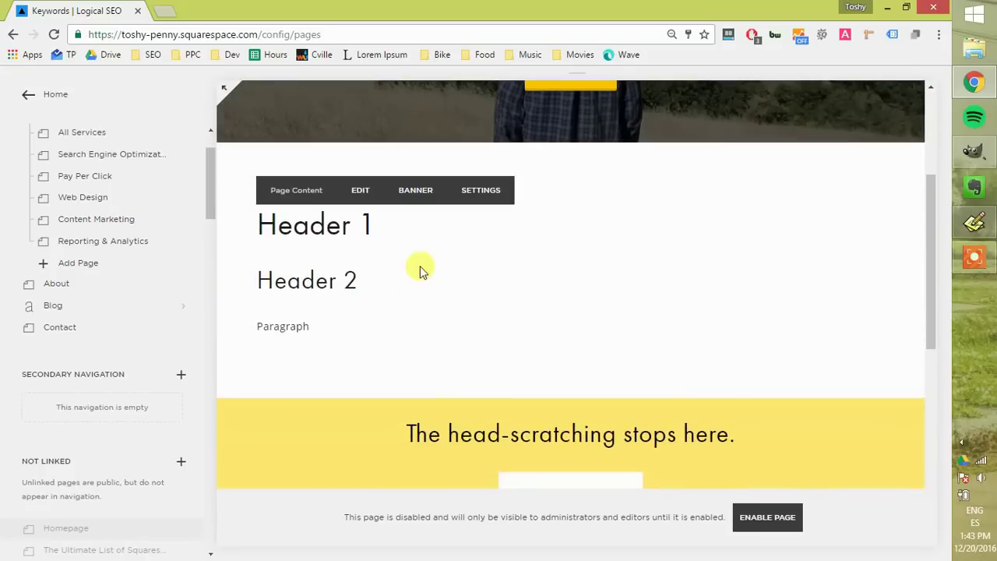
pyautogui.click(360, 191)
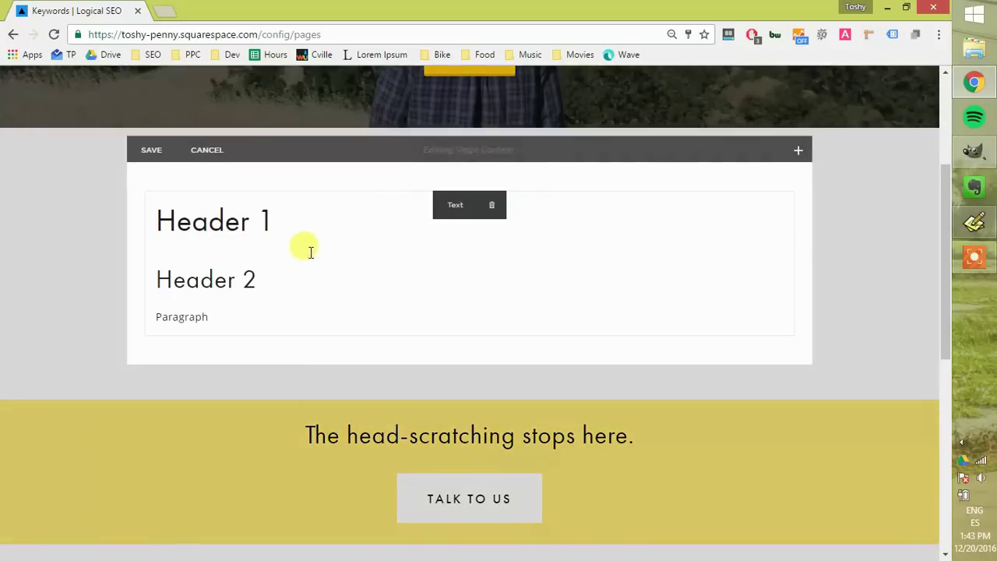
pyautogui.click(250, 222)
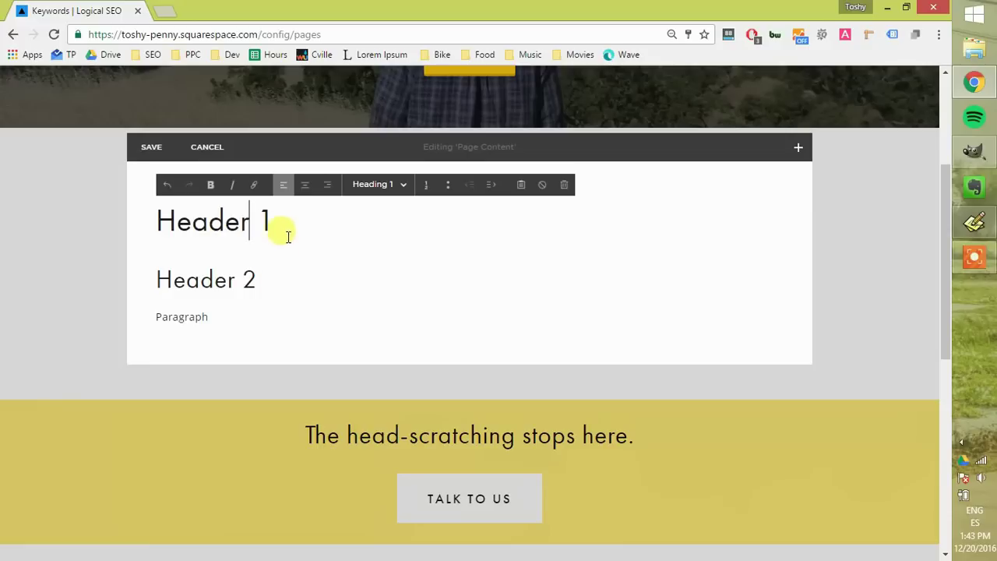
pyautogui.click(148, 254)
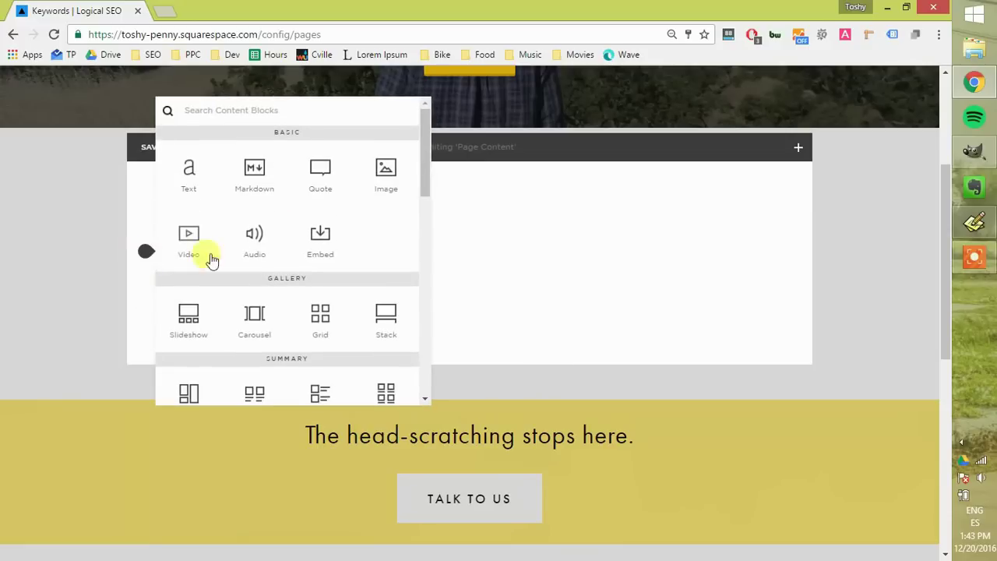
pyautogui.scroll(-3, 234, 261)
pyautogui.scroll(-3, 216, 312)
pyautogui.scroll(6, 245, 285)
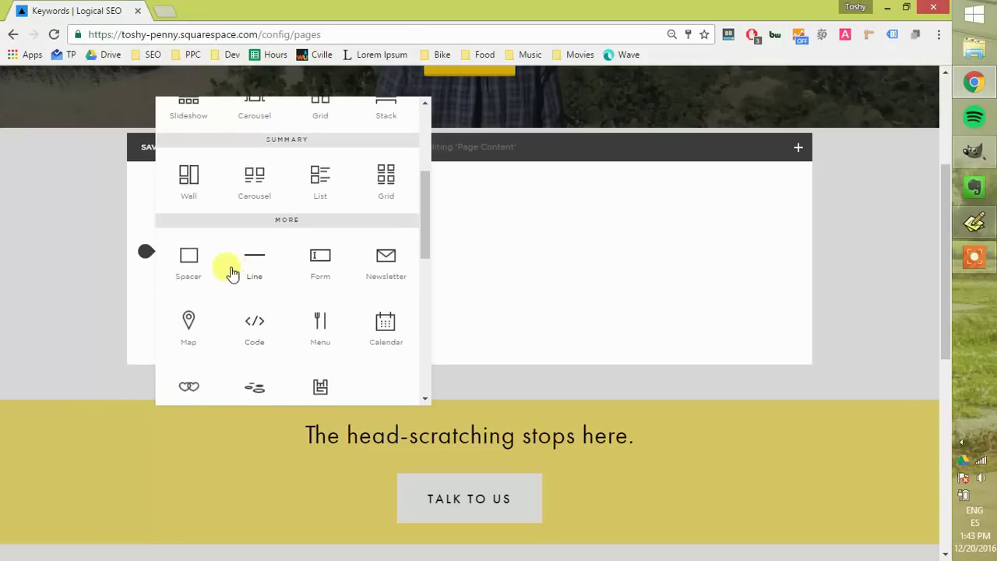
pyautogui.click(191, 175)
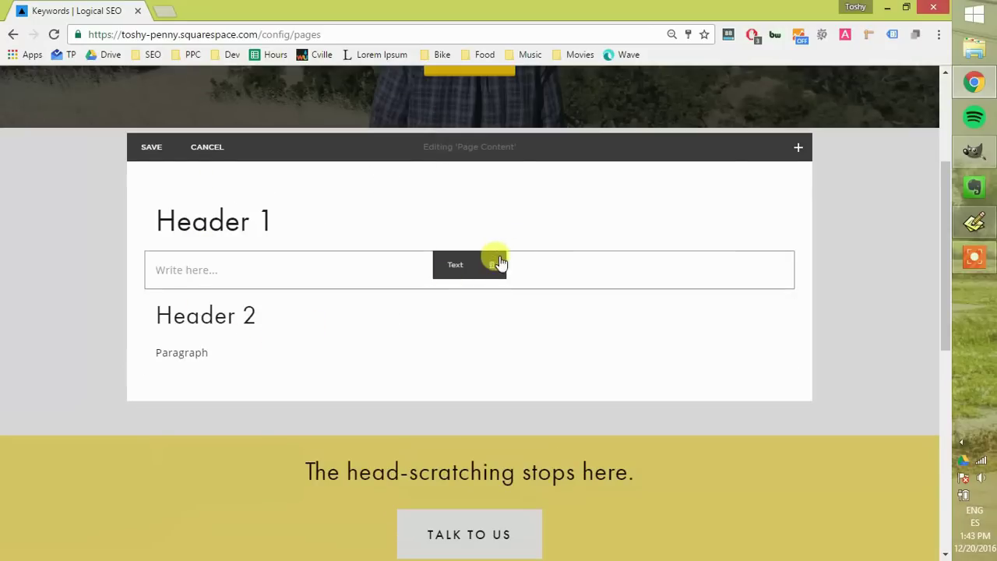
pyautogui.moveTo(454, 260); pyautogui.dragTo(779, 209)
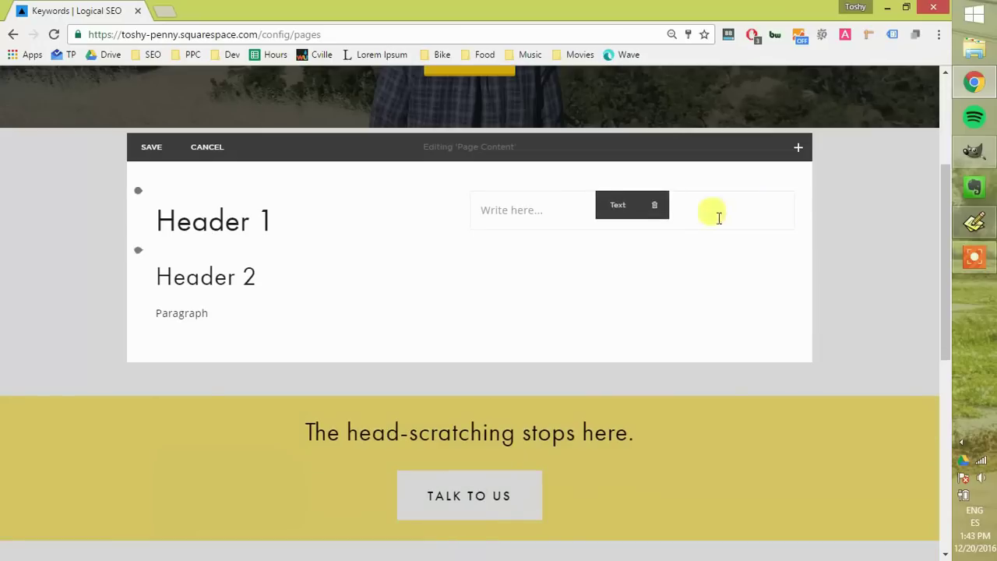
# Step: Fill the new block with the lorem ipsum paragraph without quotation marks and widen it to about two thirds of the row
pyautogui.click(547, 209)
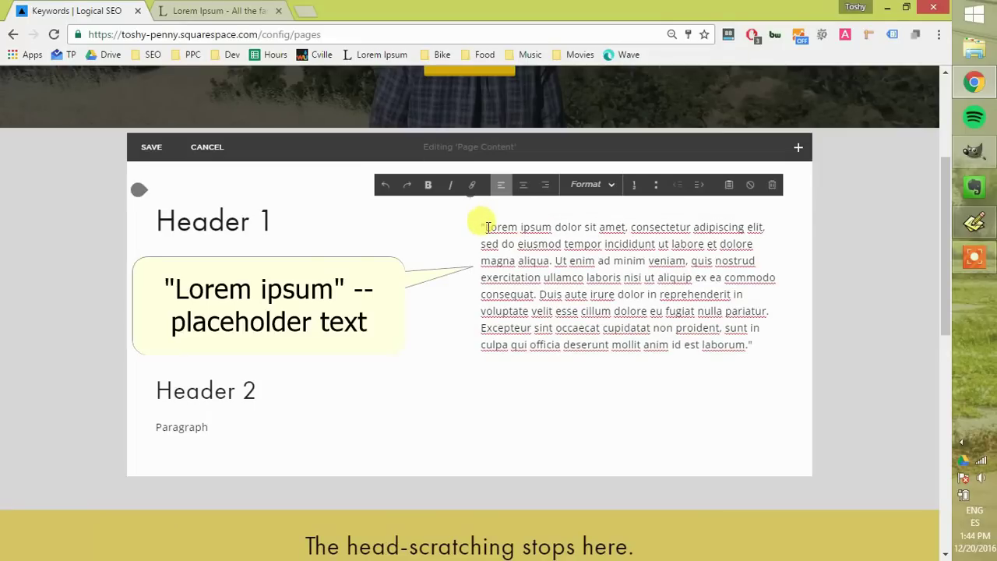
pyautogui.press('BackSpace')
pyautogui.click(719, 325)
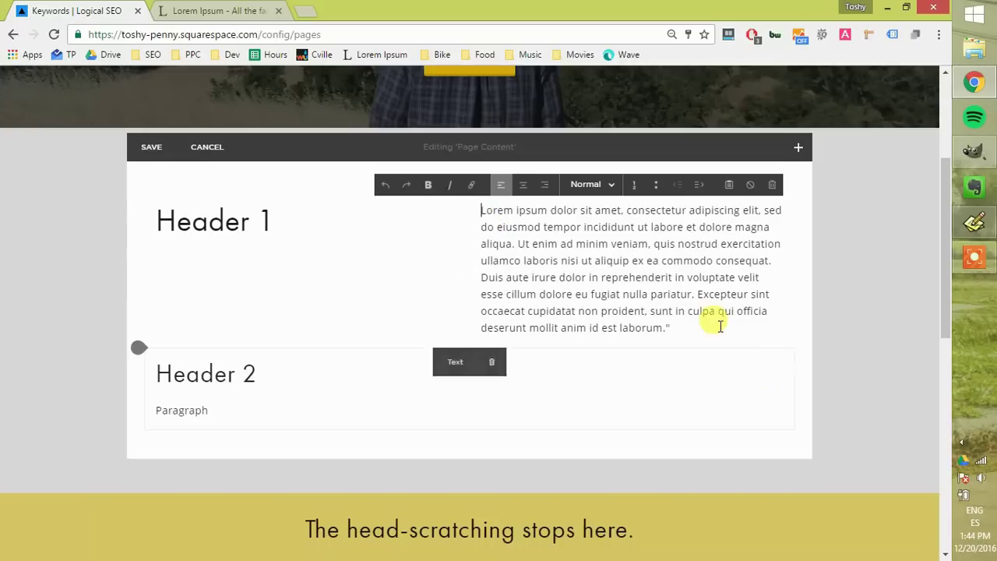
pyautogui.click(624, 277)
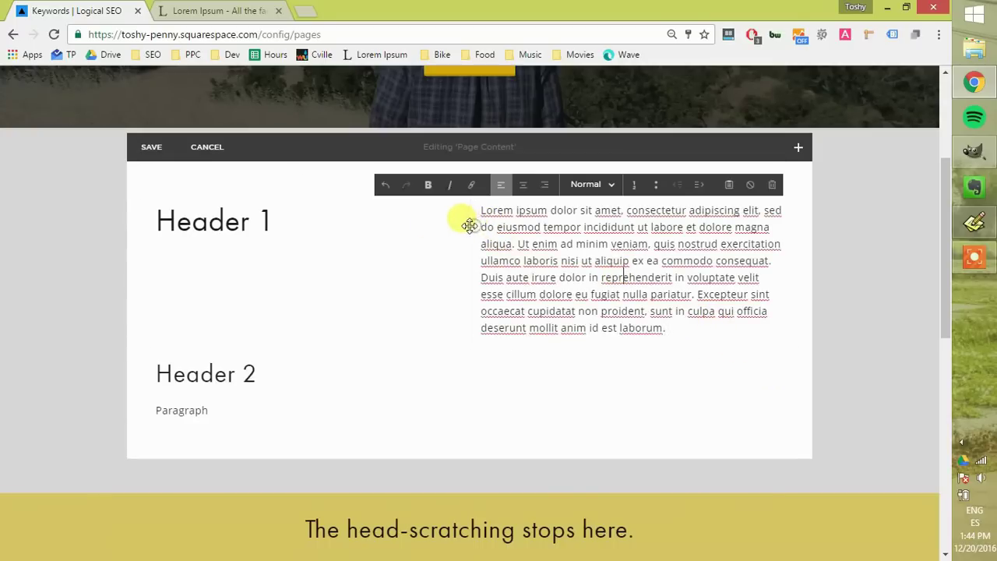
pyautogui.moveTo(452, 226); pyautogui.dragTo(366, 232)
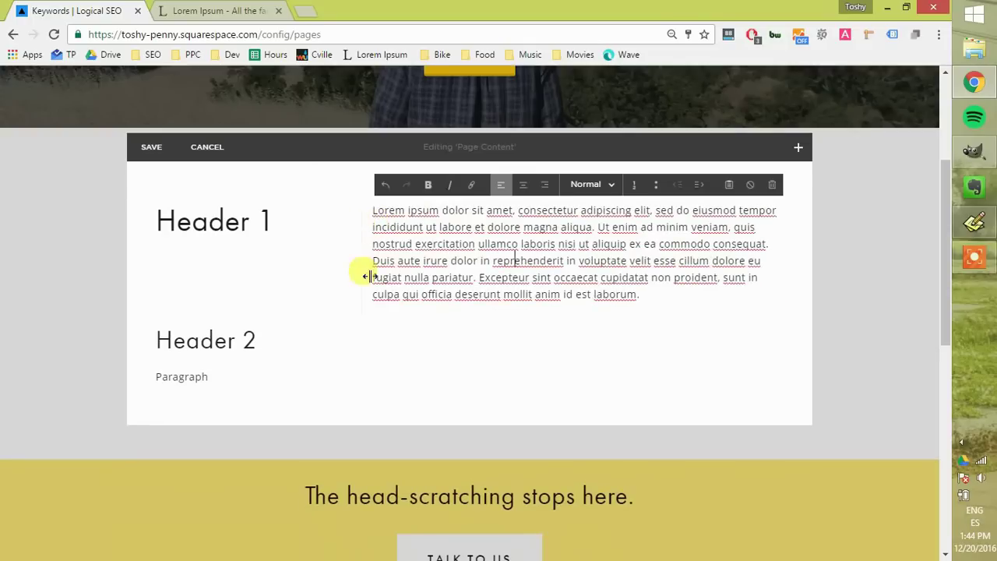
# Step: Copy the lorem ipsum paragraph and place a new text block to the right of Header 2
pyautogui.click(384, 338)
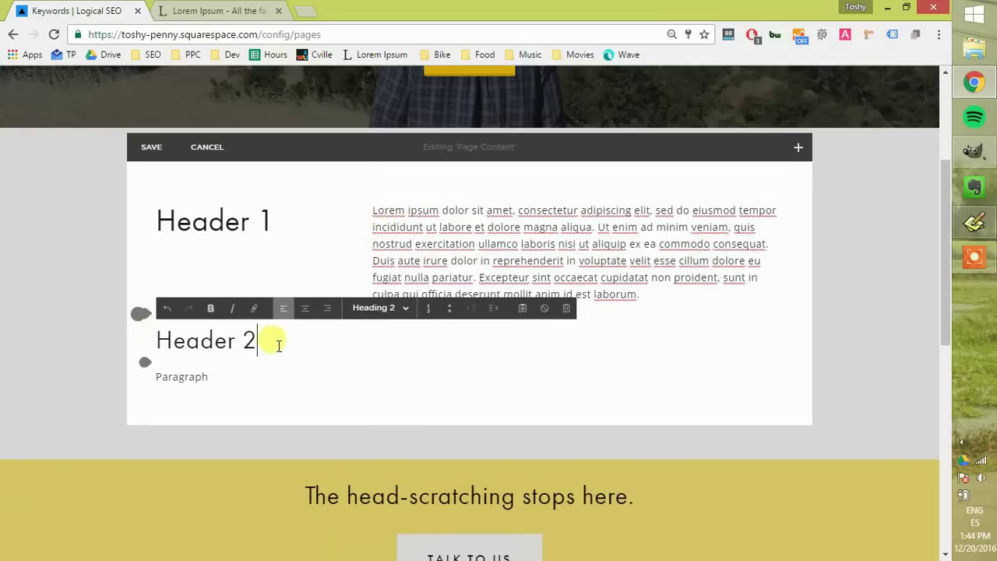
pyautogui.click(481, 227)
pyautogui.hotkey('ctrl', 'a')
pyautogui.hotkey('ctrl', 'c')
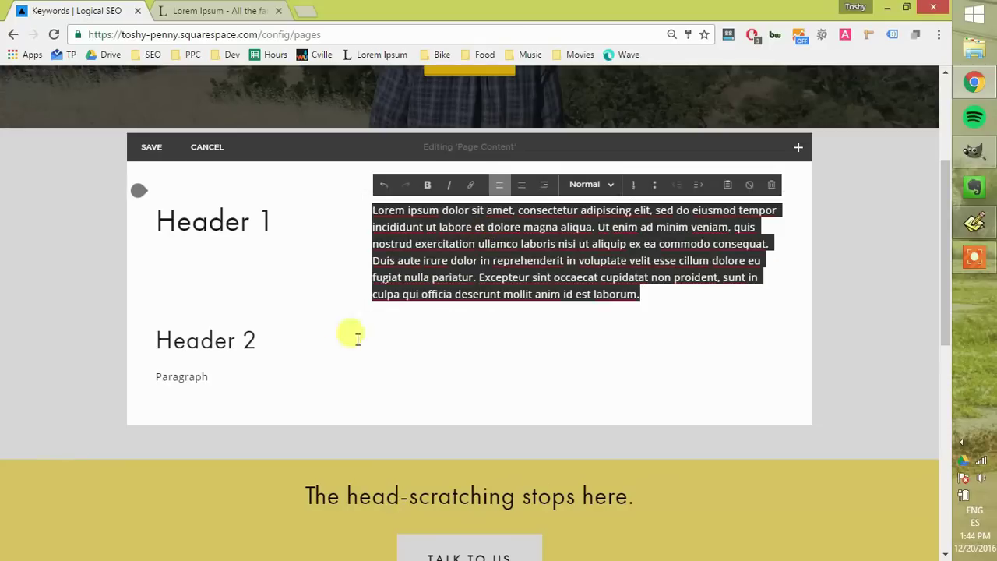
pyautogui.click(267, 340)
pyautogui.click(144, 362)
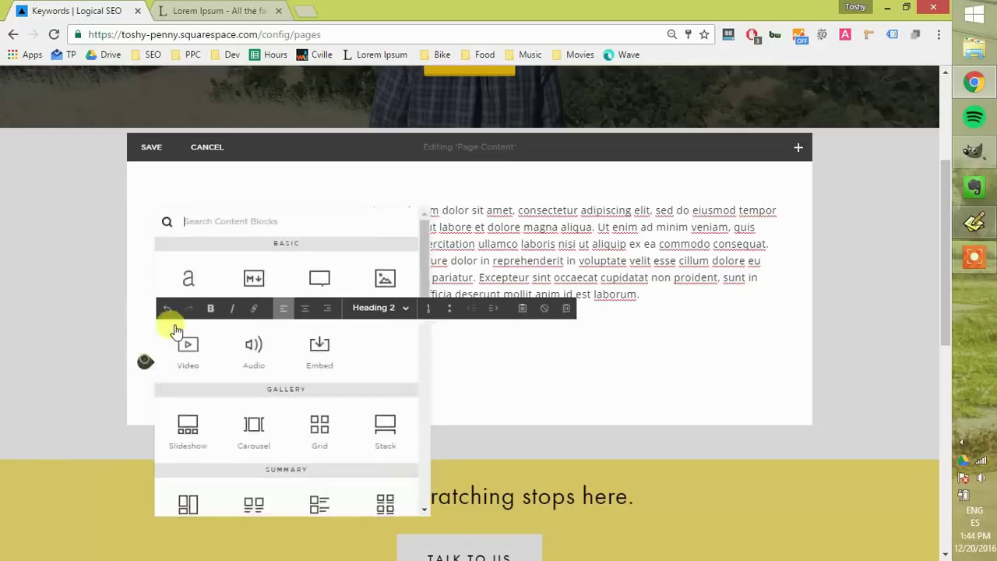
pyautogui.click(191, 278)
pyautogui.moveTo(452, 379); pyautogui.dragTo(780, 345)
# Step: Paste the copied paragraph into the block beside Header 2 and widen it to match the block above
pyautogui.click(557, 333)
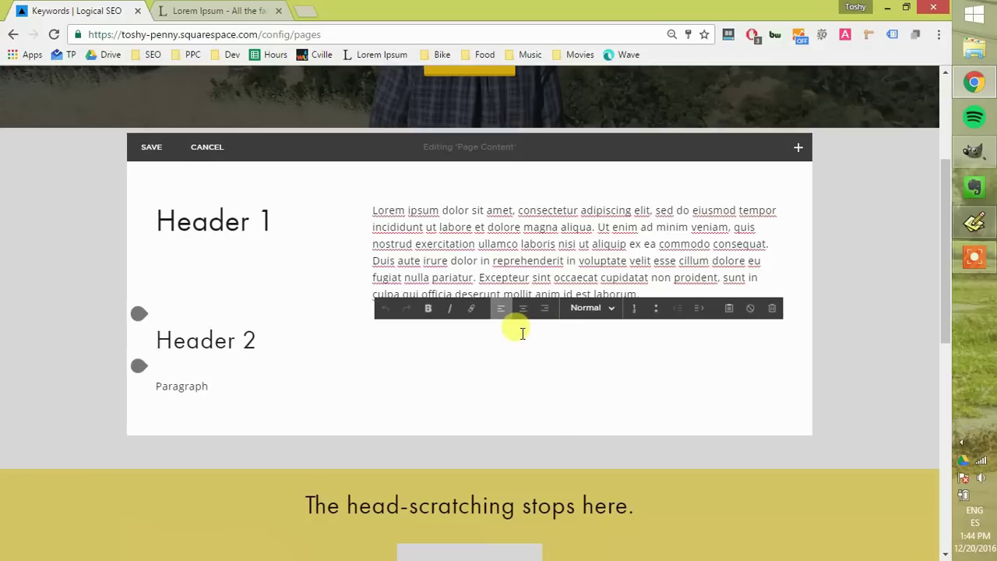
pyautogui.hotkey('ctrl', 'v')
pyautogui.moveTo(468, 334); pyautogui.dragTo(382, 335)
# Step: Change the Header 1 line to the Heading 2 style and its text to "Header 2"
pyautogui.click(187, 220)
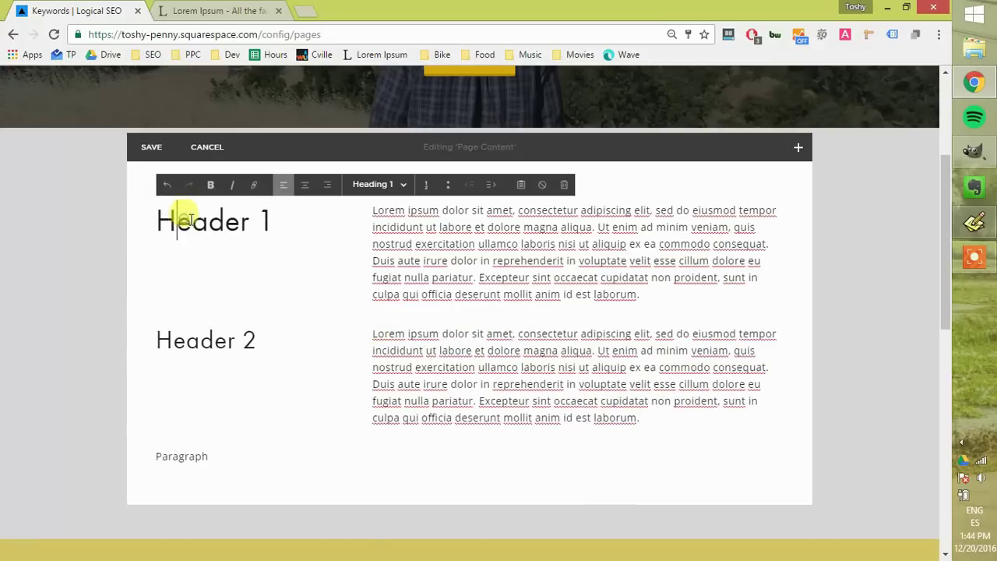
pyautogui.click(377, 187)
pyautogui.click(365, 247)
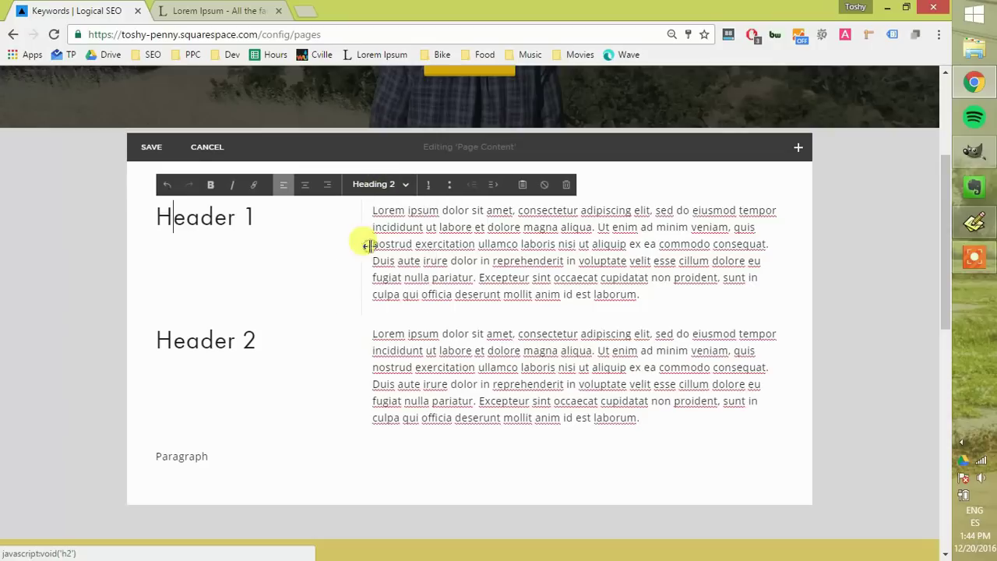
pyautogui.click(463, 366)
pyautogui.click(253, 223)
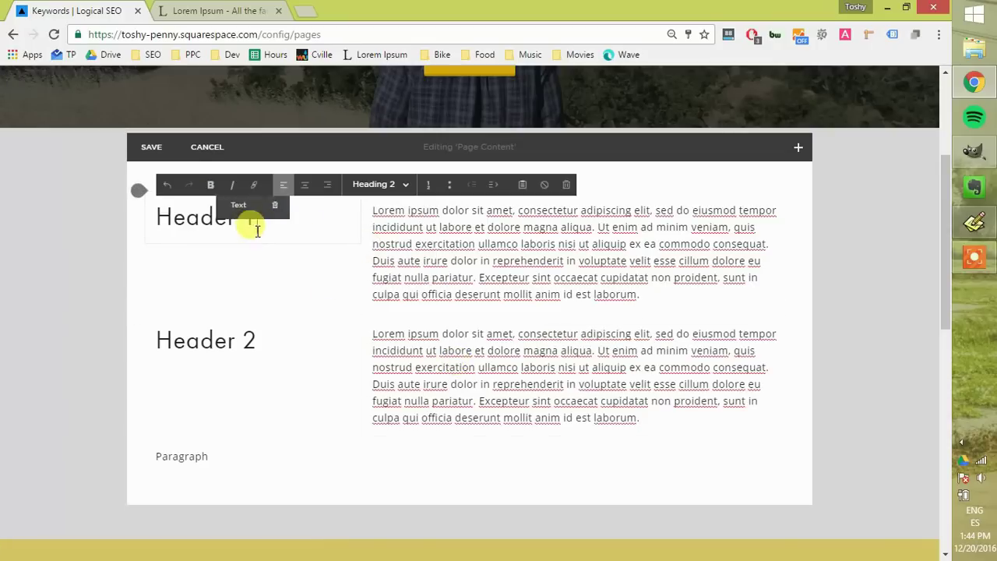
pyautogui.click(490, 333)
# Step: Delete the "Paragraph" text block beneath the two header rows and confirm its removal
pyautogui.scroll(-1, 486, 334)
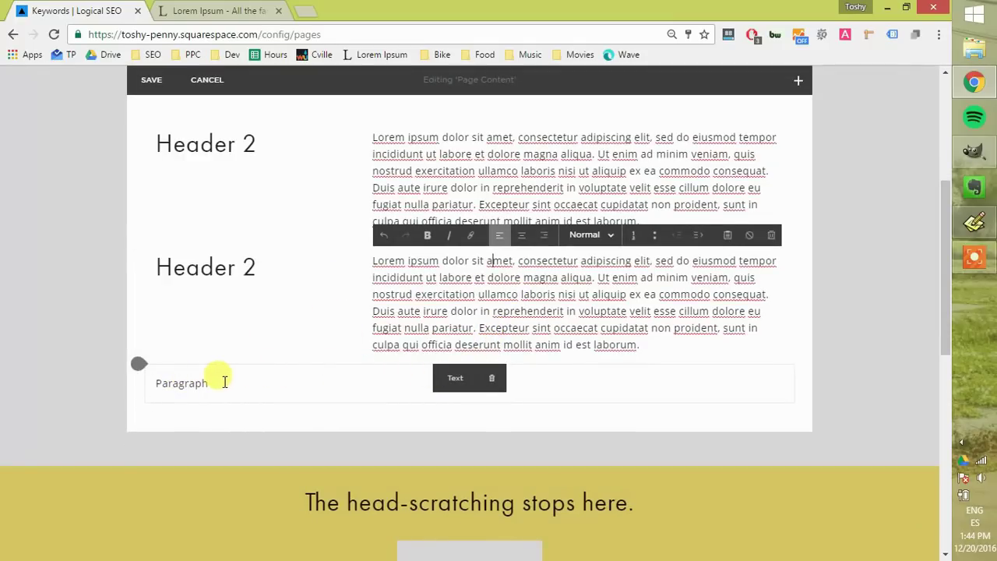
pyautogui.click(493, 382)
pyautogui.click(551, 420)
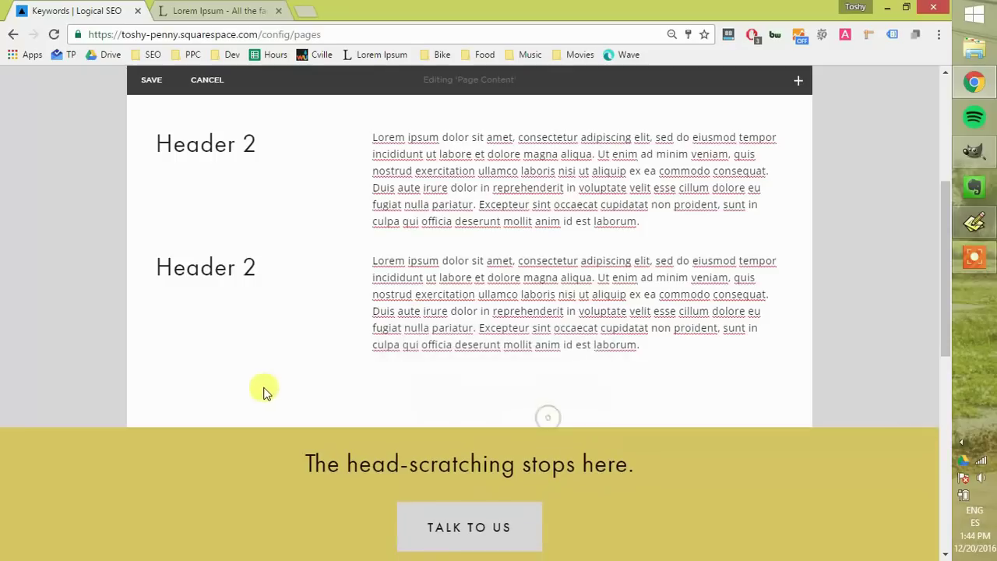
# Step: Insert a horizontal line block beneath the two Header 2 rows
pyautogui.click(139, 363)
pyautogui.scroll(-5, 285, 319)
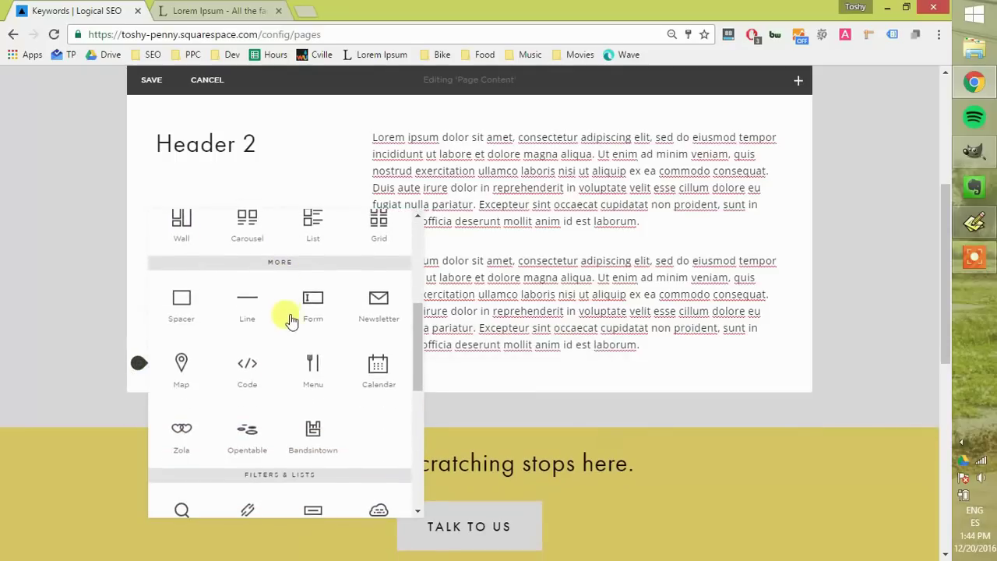
pyautogui.click(243, 310)
# Step: Add a text block under the line and paste the opening part of the lorem ipsum paragraph beside Header 2 into it
pyautogui.scroll(-1, 508, 319)
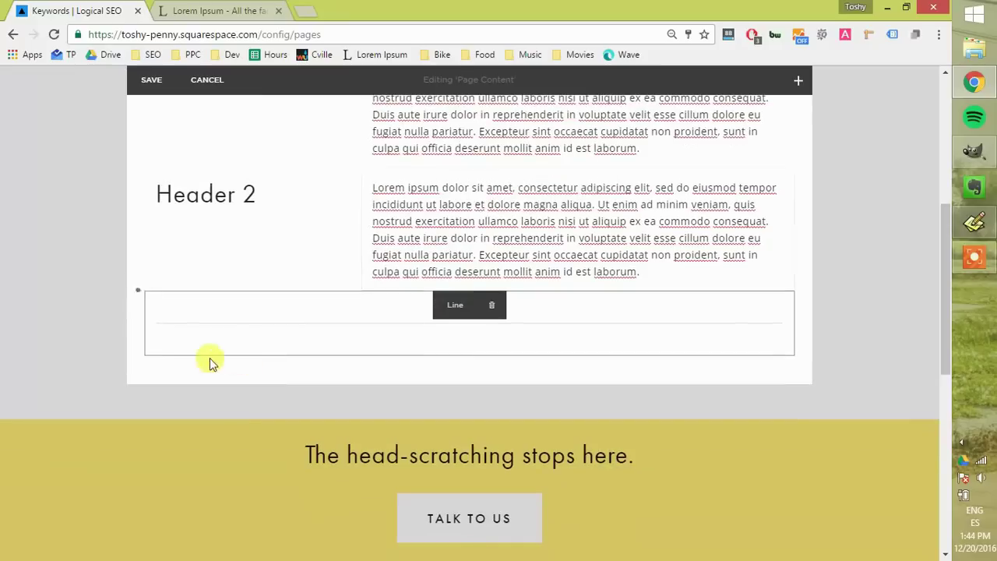
pyautogui.click(145, 356)
pyautogui.click(190, 279)
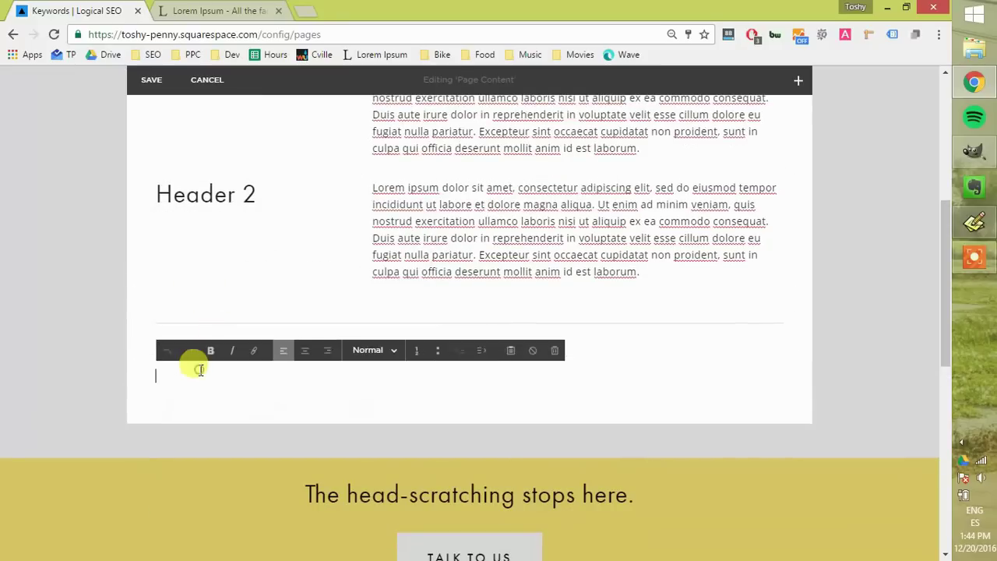
pyautogui.click(399, 204)
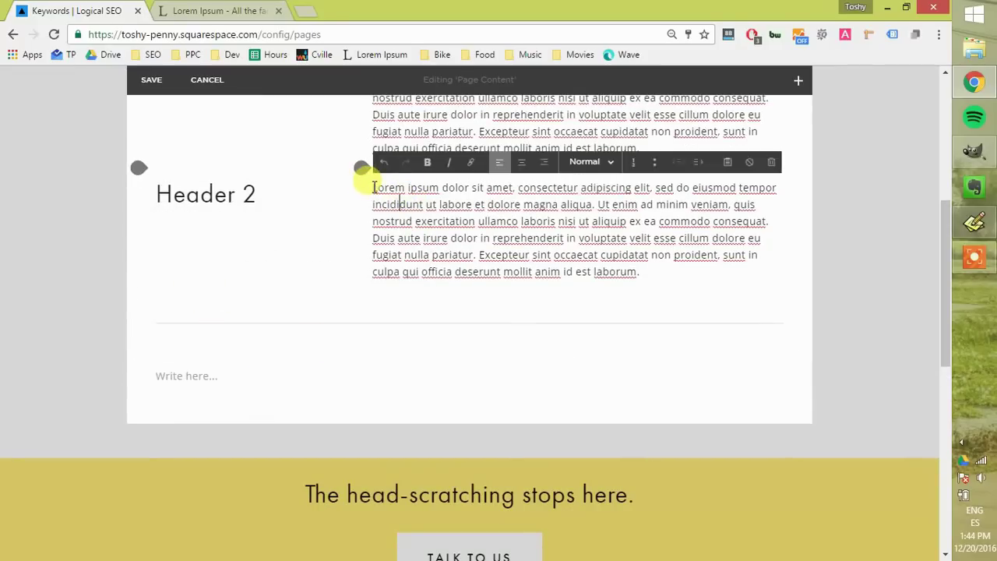
pyautogui.moveTo(372, 187); pyautogui.dragTo(574, 221)
pyautogui.hotkey('ctrl', 'c')
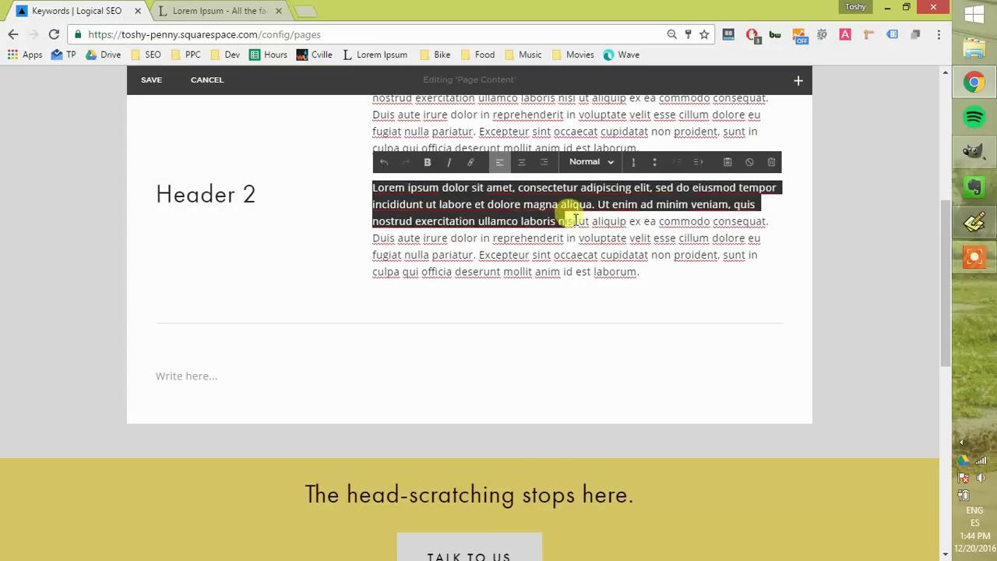
pyautogui.click(185, 372)
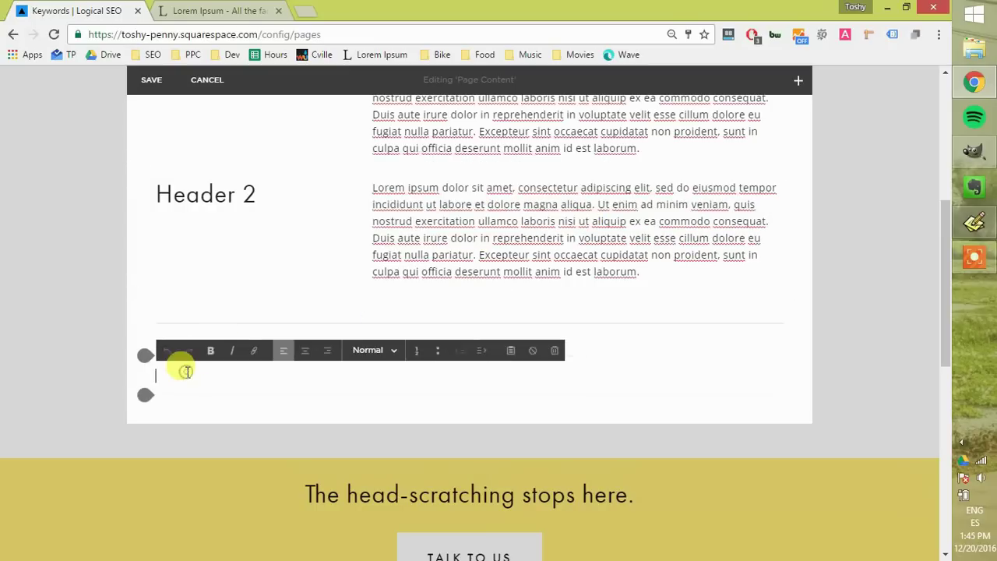
pyautogui.hotkey('ctrl', 'v')
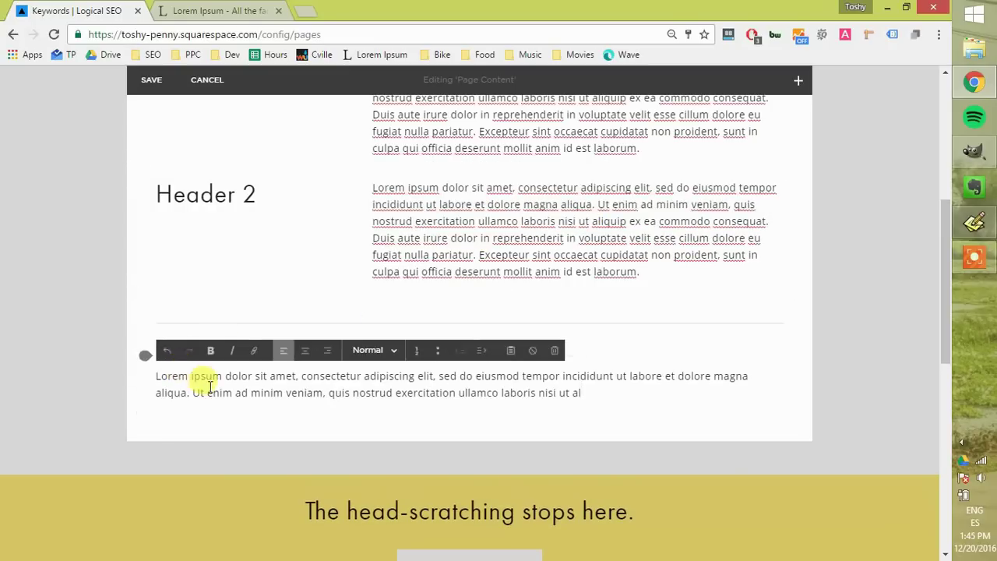
# Step: Insert another text block beneath the excerpt and paste the same lorem ipsum excerpt into it
pyautogui.scroll(-1, 185, 383)
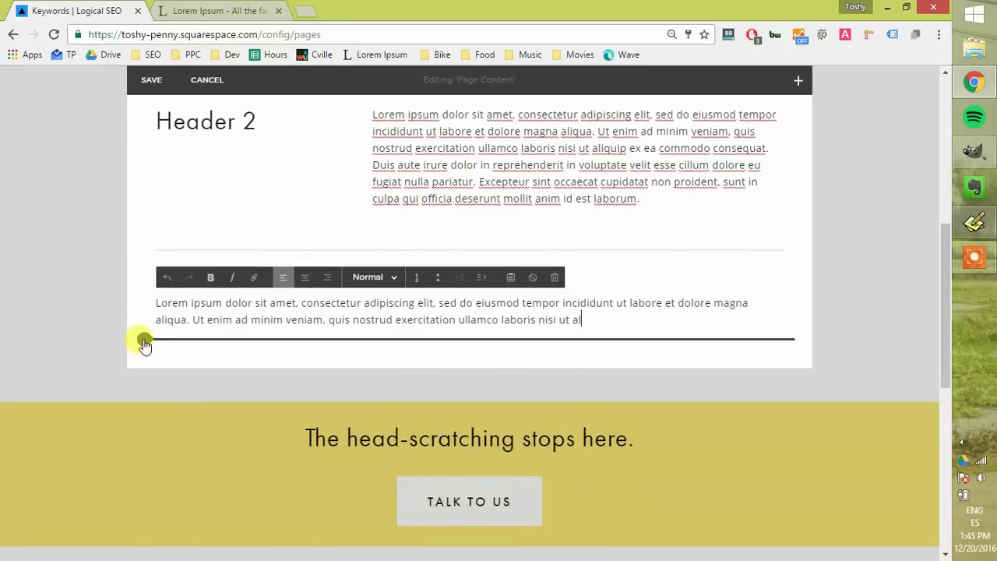
pyautogui.click(144, 342)
pyautogui.click(188, 264)
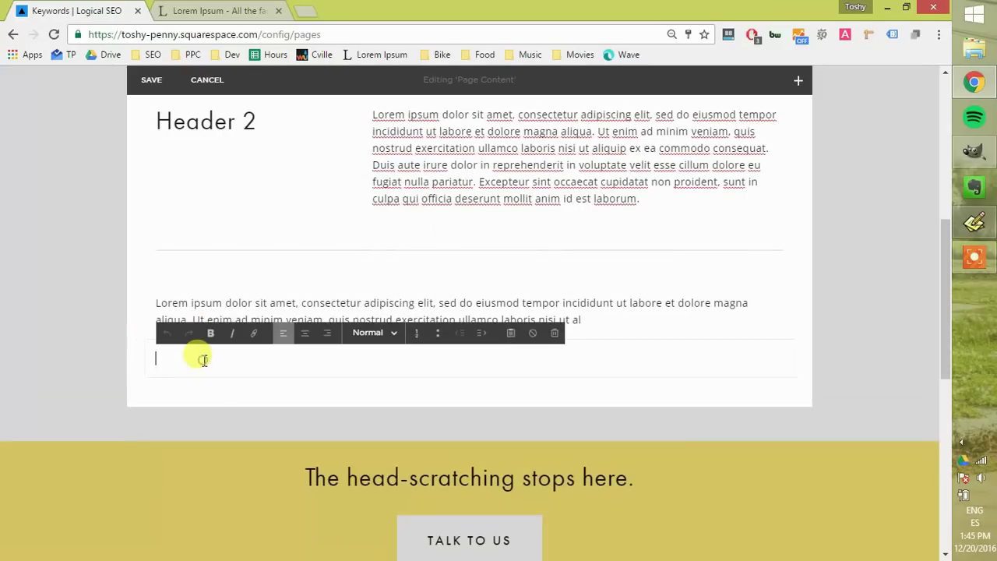
pyautogui.hotkey('ctrl', 'v')
# Step: Add one more text block below, paste the excerpt into it, and move the block beside the first excerpt as a second column
pyautogui.click(148, 393)
pyautogui.click(189, 316)
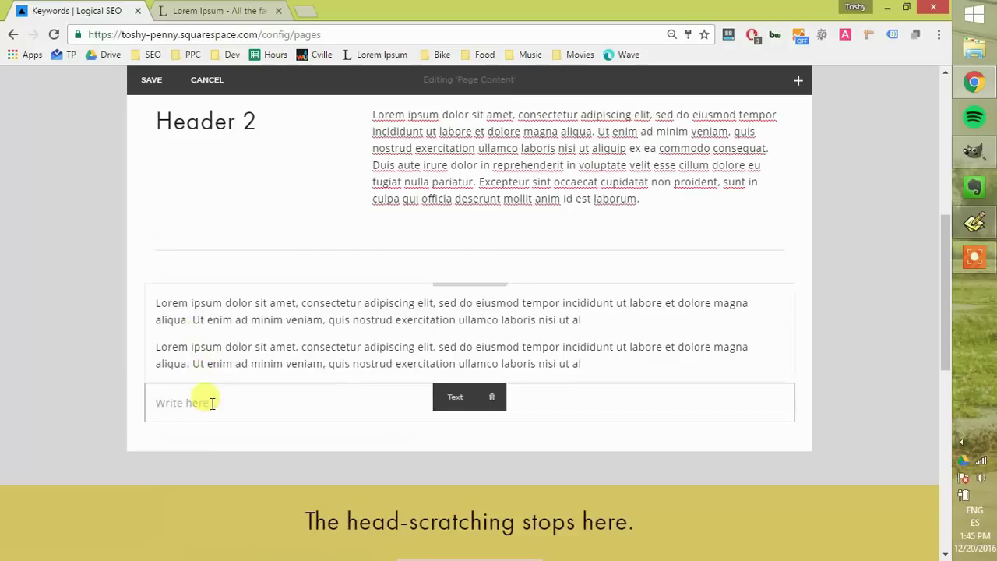
pyautogui.hotkey('ctrl', 'v')
pyautogui.click(409, 320)
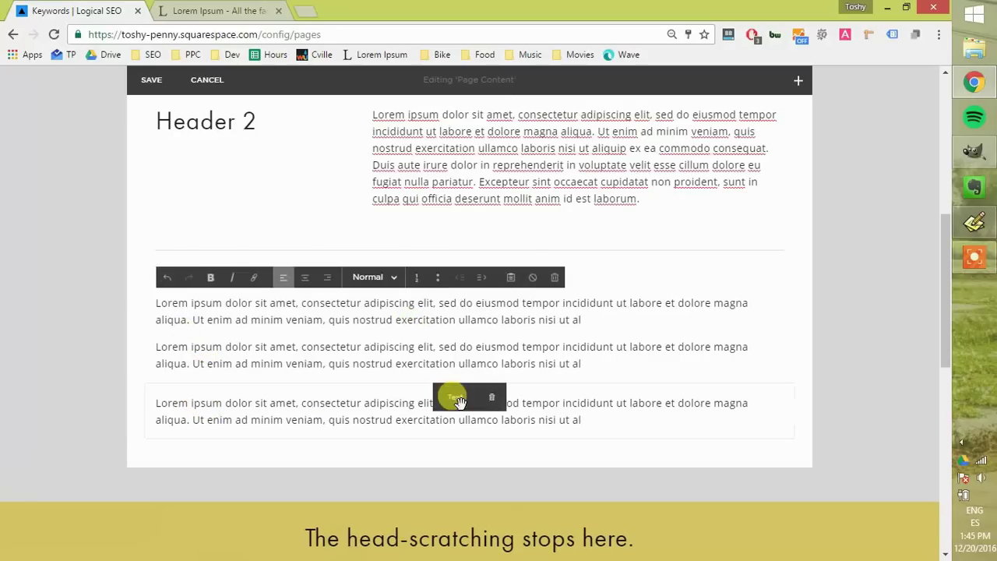
pyautogui.moveTo(455, 397); pyautogui.dragTo(786, 324)
# Step: Copy the excerpt from the first column into a new text block below and move that block alongside as a third column
pyautogui.click(339, 380)
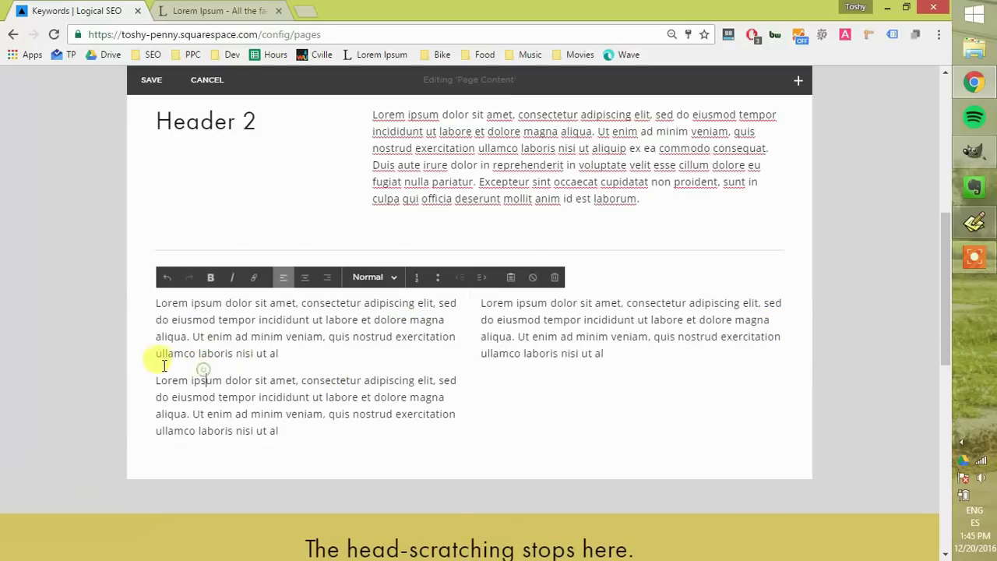
pyautogui.moveTo(151, 366); pyautogui.dragTo(146, 366)
pyautogui.click(201, 410)
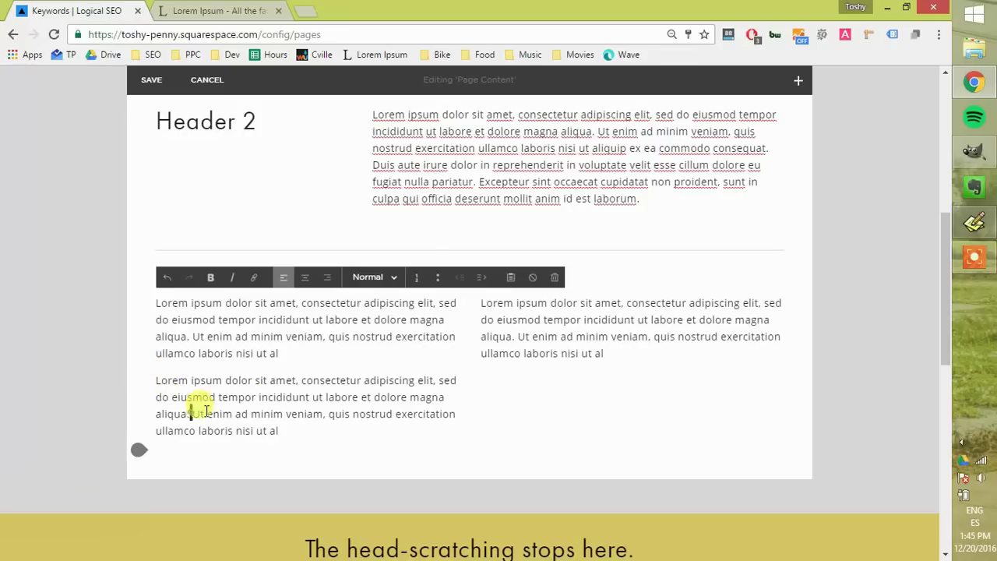
pyautogui.moveTo(292, 429)
pyautogui.mouseDown()
pyautogui.moveTo(152, 377)
pyautogui.moveTo(133, 445)
pyautogui.mouseUp()
pyautogui.hotkey('ctrl', 'c')
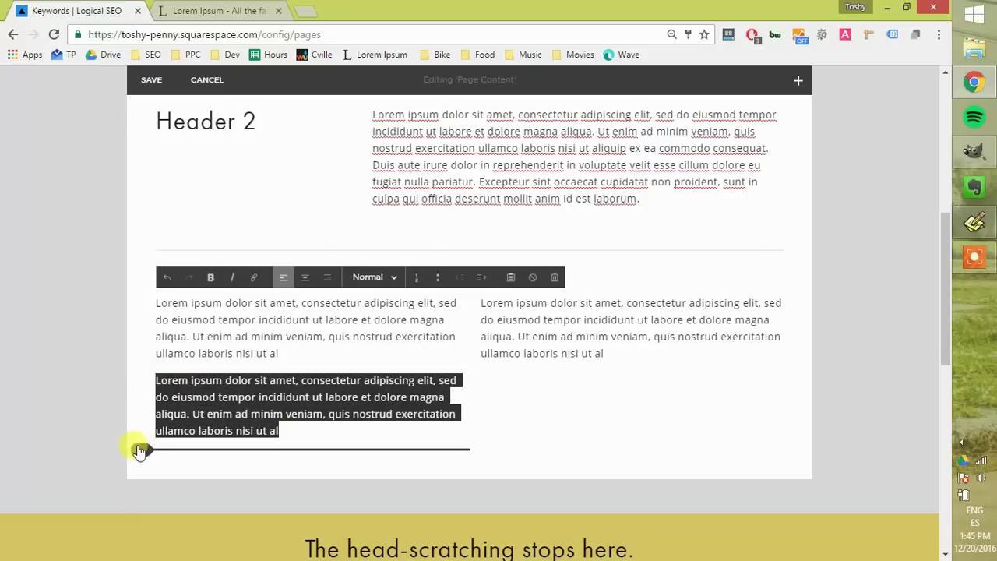
pyautogui.click(138, 449)
pyautogui.click(184, 315)
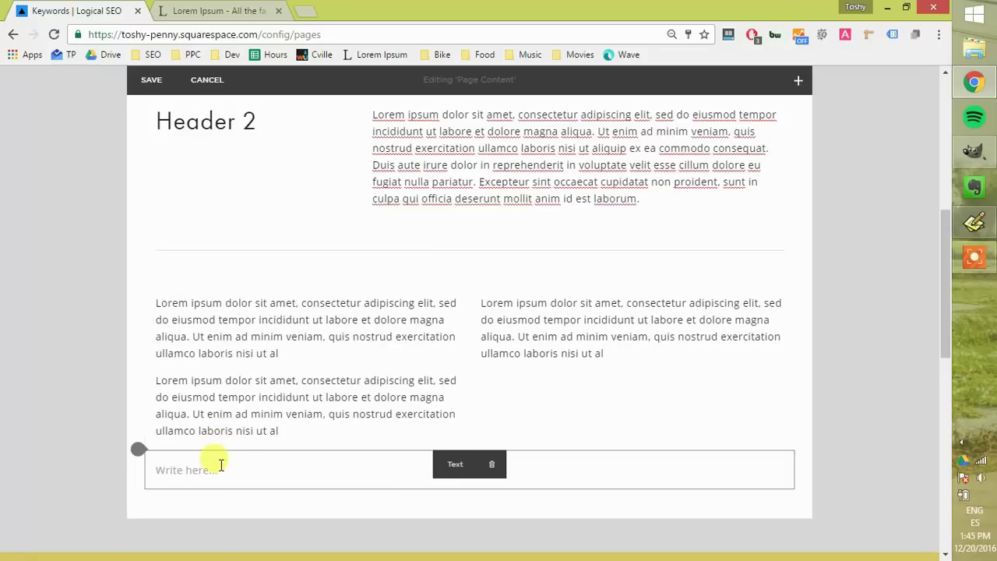
pyautogui.hotkey('ctrl', 'v')
pyautogui.click(267, 401)
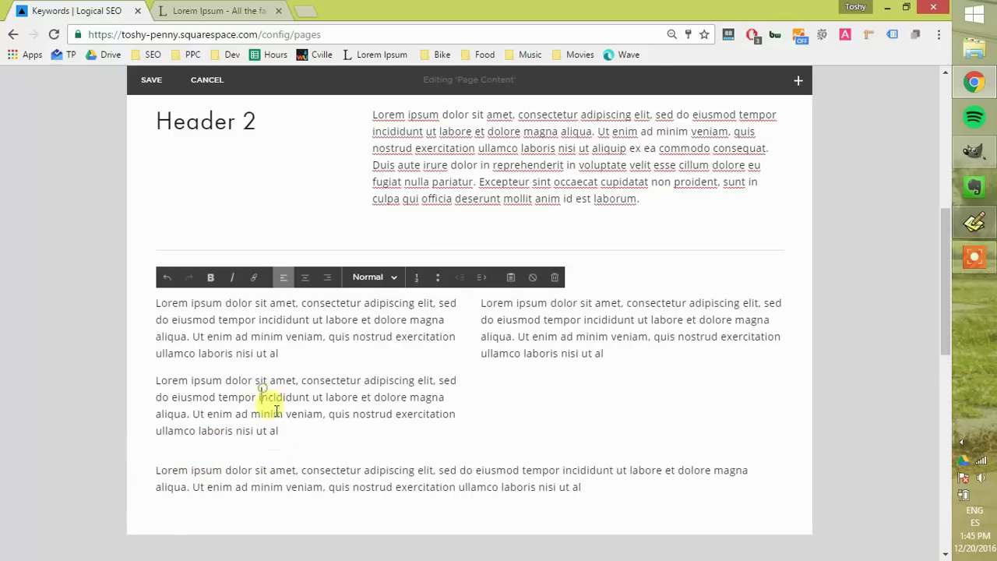
pyautogui.moveTo(447, 463); pyautogui.dragTo(776, 325)
# Step: Delete the duplicate second excerpt from the first column
pyautogui.click(247, 434)
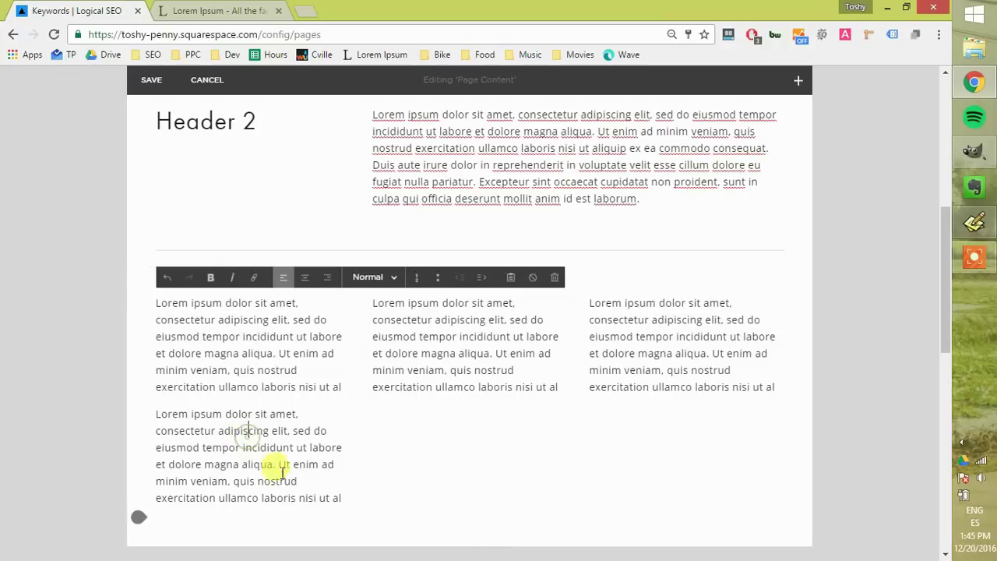
pyautogui.moveTo(343, 497); pyautogui.dragTo(136, 413)
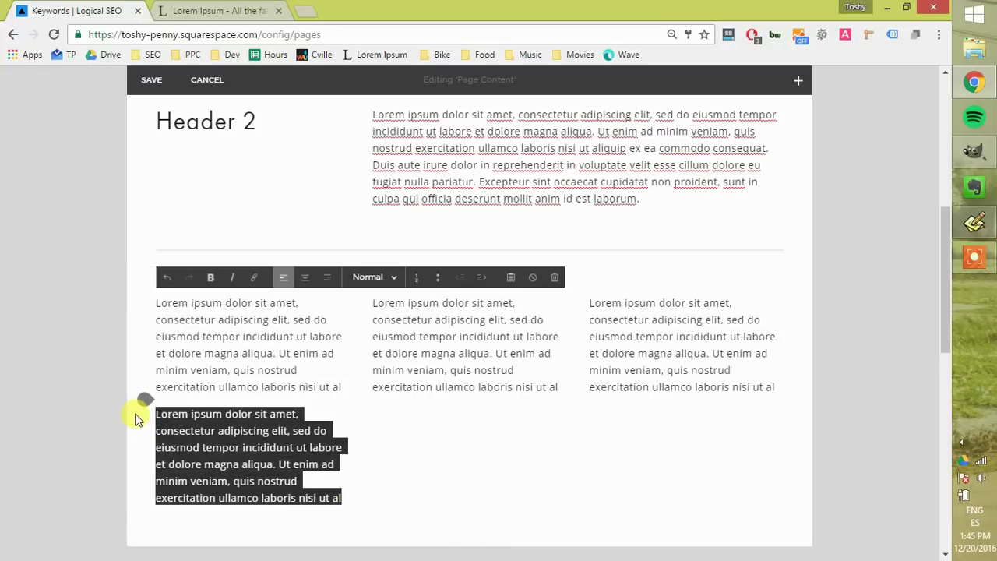
pyautogui.press('BackSpace')
pyautogui.press('BackSpace')
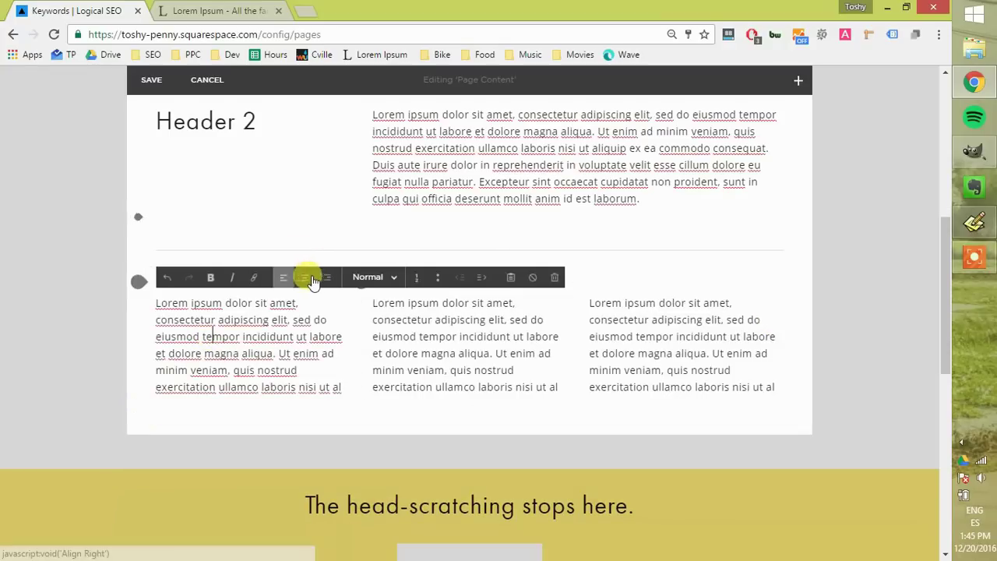
# Step: Center-align the text in all three columns
pyautogui.click(304, 277)
pyautogui.click(471, 353)
pyautogui.click(522, 278)
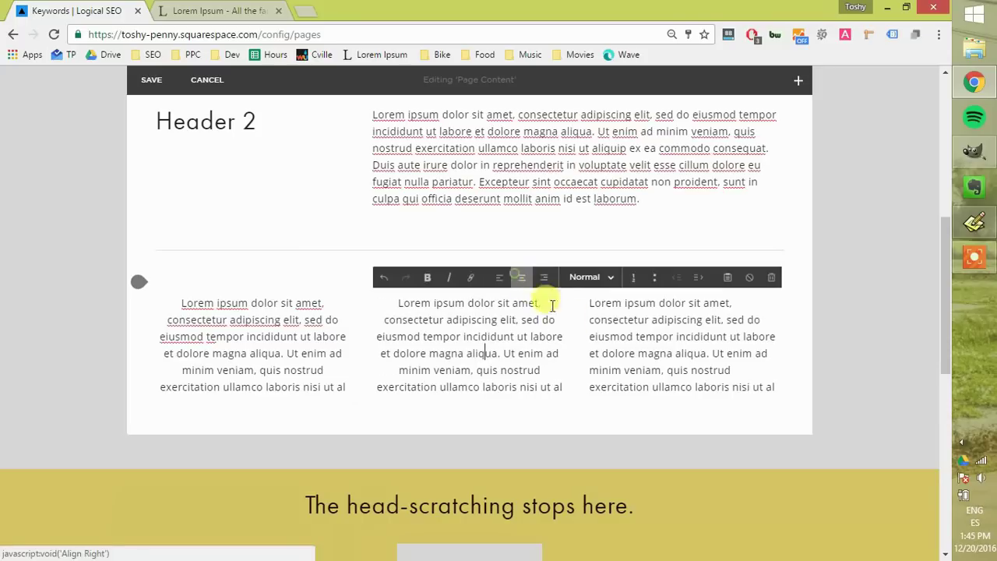
pyautogui.click(632, 337)
pyautogui.click(522, 277)
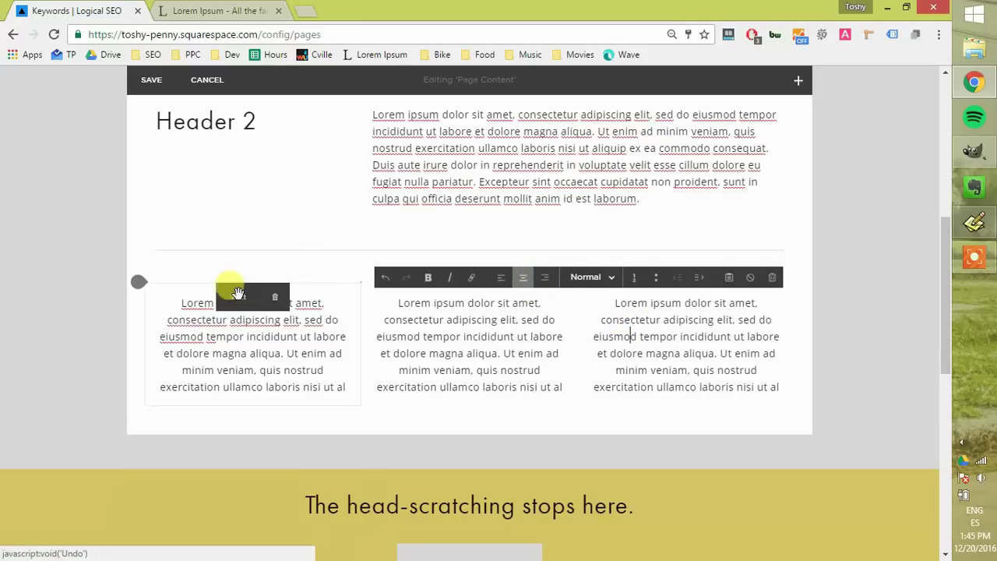
# Step: Add a "Header 2" line above the first column's paragraph and give it the Heading 2 style
pyautogui.click(178, 304)
pyautogui.press('Return')
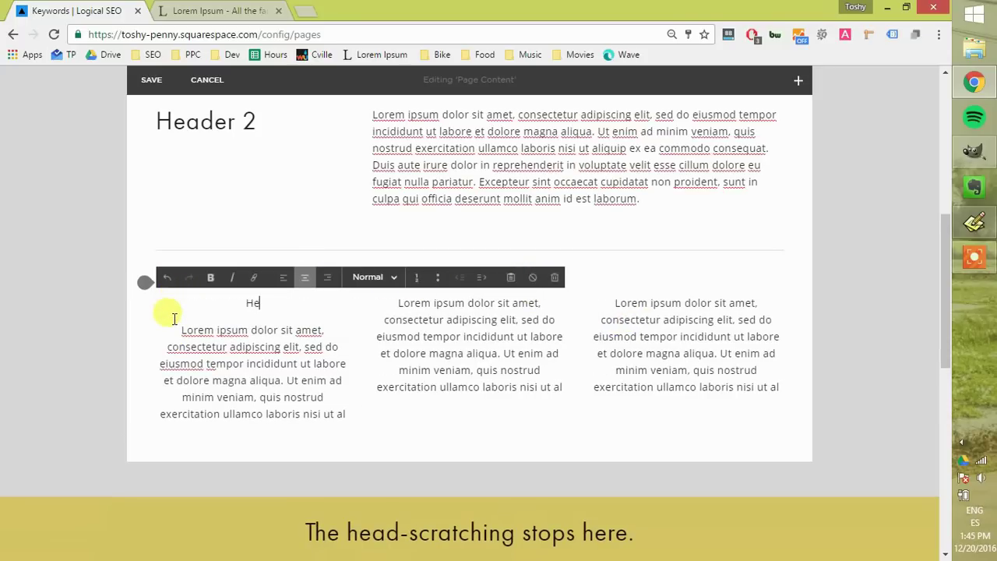
pyautogui.click(368, 278)
pyautogui.click(375, 339)
# Step: Copy the first column's "Header 2" heading above the second column's paragraph and remove the extra blank line beneath it
pyautogui.doubleClick(278, 310)
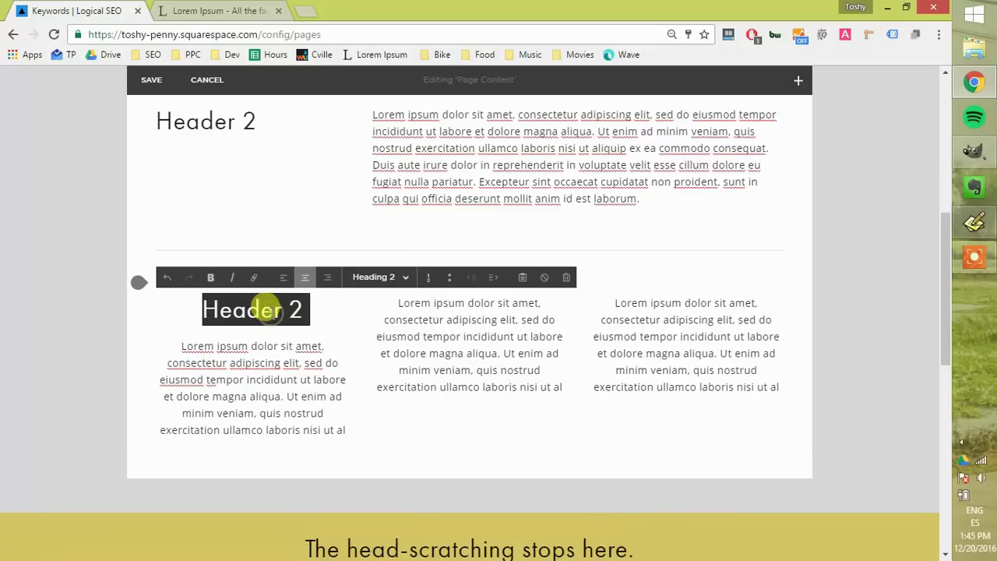
pyautogui.click(397, 304)
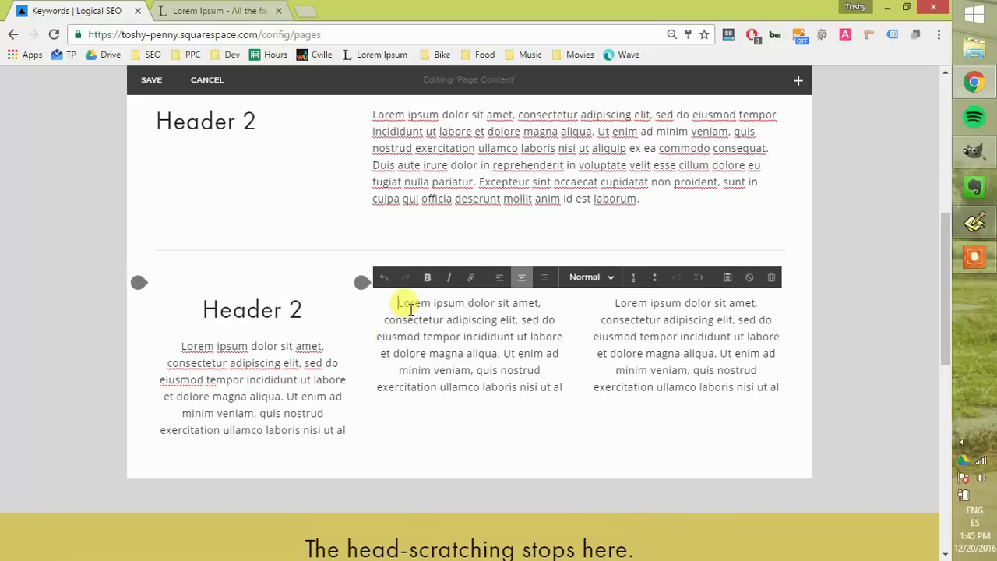
pyautogui.press('Return')
pyautogui.write('Header 2')
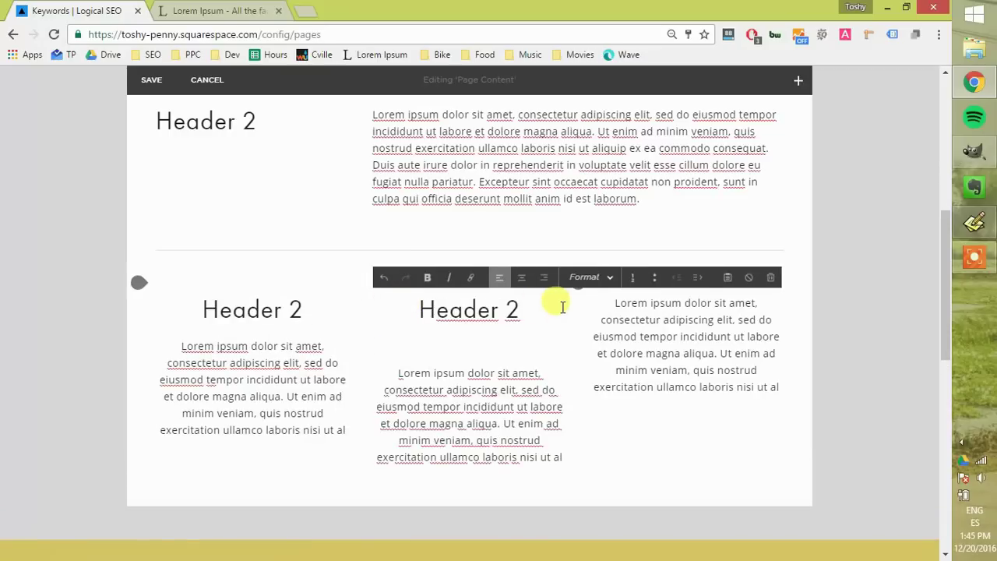
pyautogui.press('Delete')
pyautogui.press('Return')
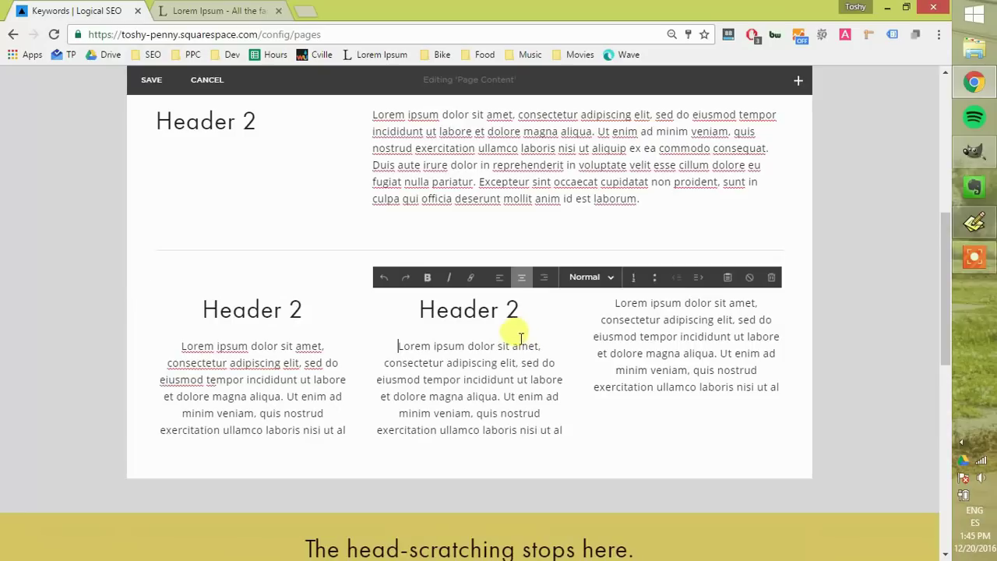
# Step: Add the "Header 2" heading above the third column's paragraph, keeping the paragraph on its own line
pyautogui.press('Return')
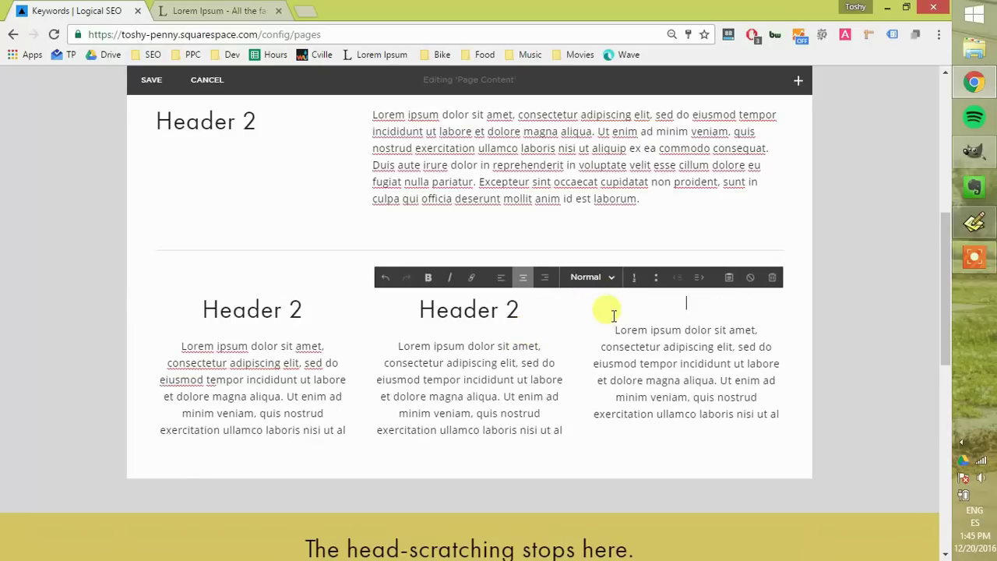
pyautogui.write('Header 2')
pyautogui.press('Delete')
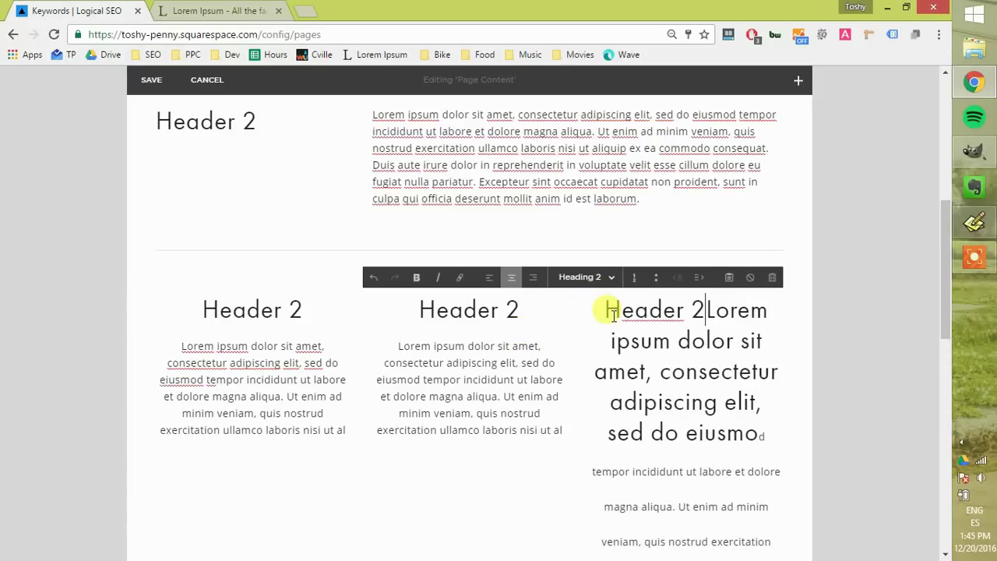
pyautogui.press('Return')
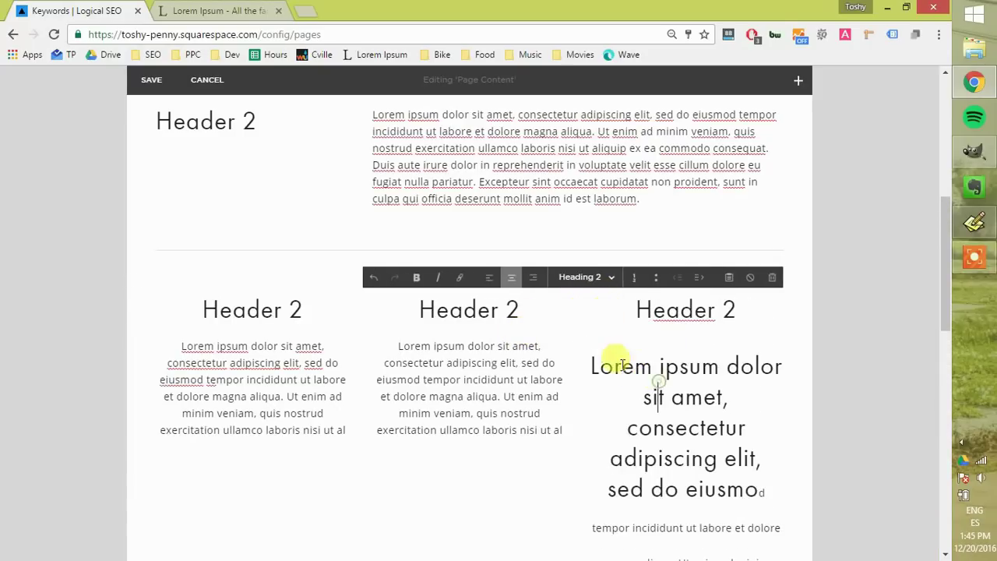
# Step: Set the paragraph beneath the third column's heading back to the Normal style
pyautogui.moveTo(591, 366); pyautogui.dragTo(766, 492)
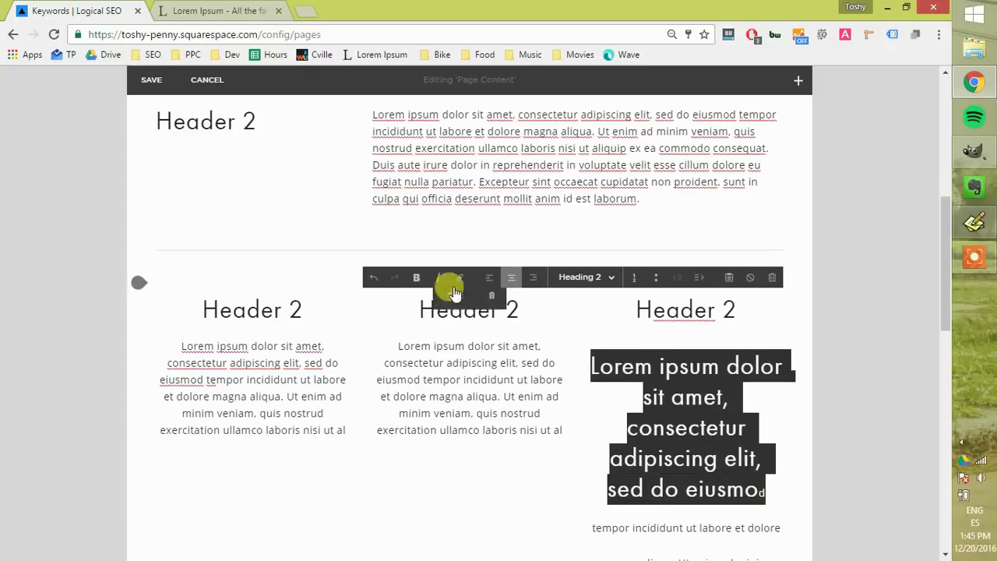
pyautogui.click(653, 366)
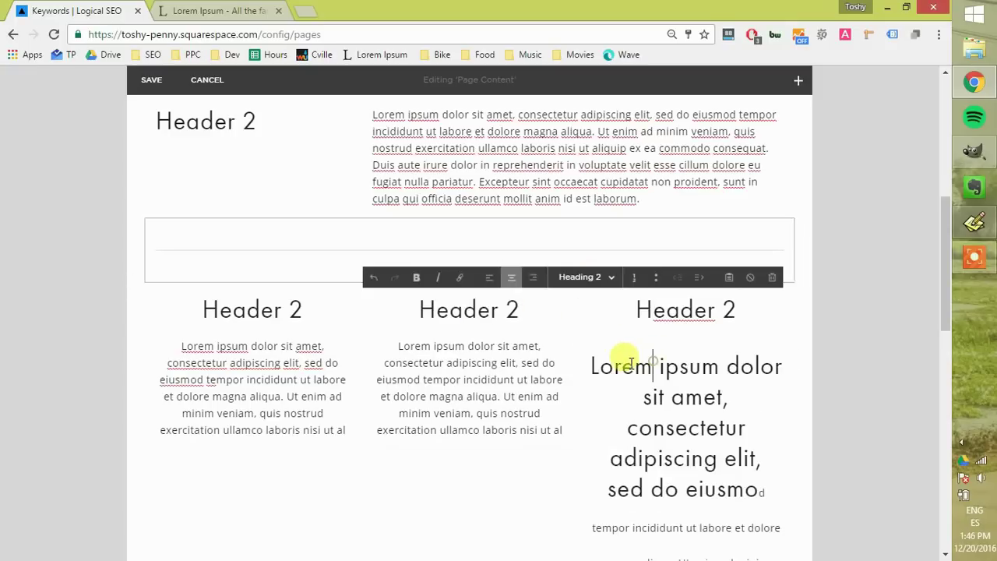
pyautogui.click(583, 279)
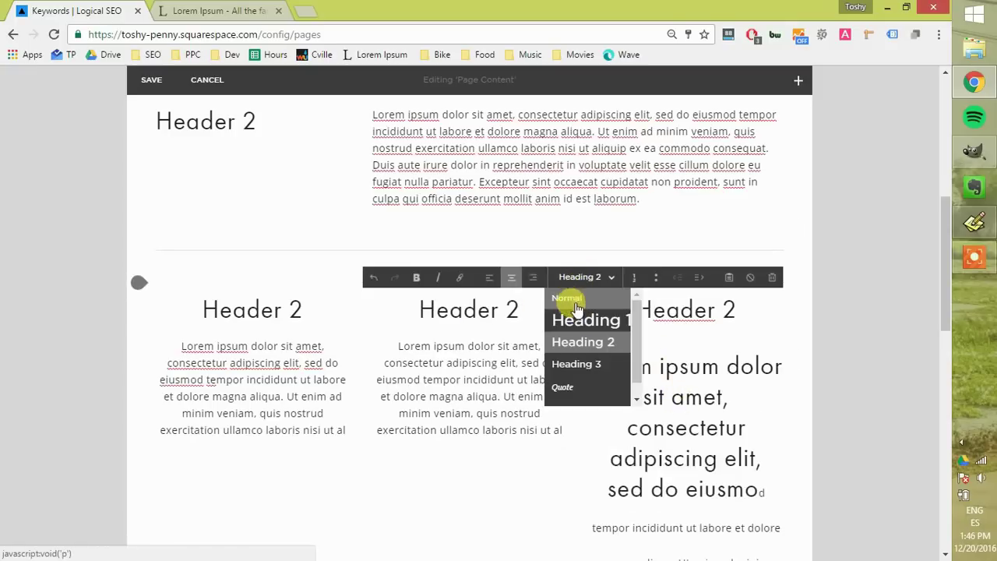
pyautogui.click(575, 296)
pyautogui.click(505, 380)
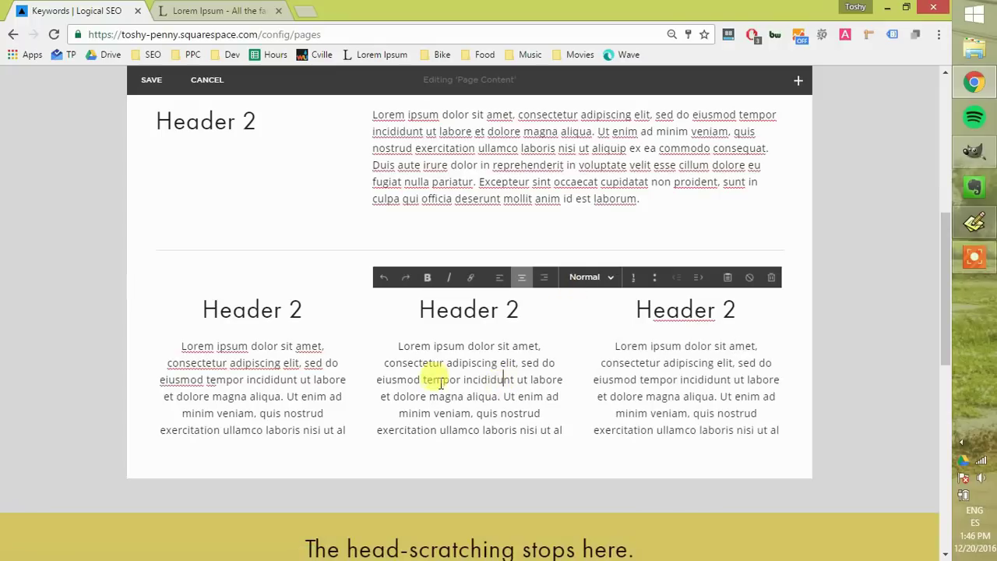
# Step: Add a Learn More button block beneath the first column's paragraph and set its size to Small
pyautogui.scroll(-1, 179, 354)
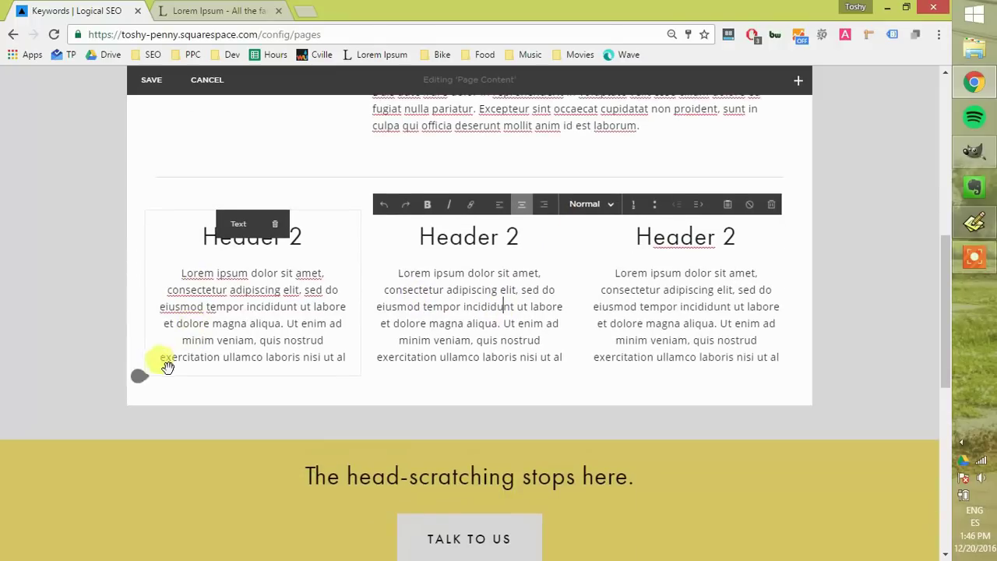
pyautogui.click(146, 377)
pyautogui.scroll(-5, 234, 344)
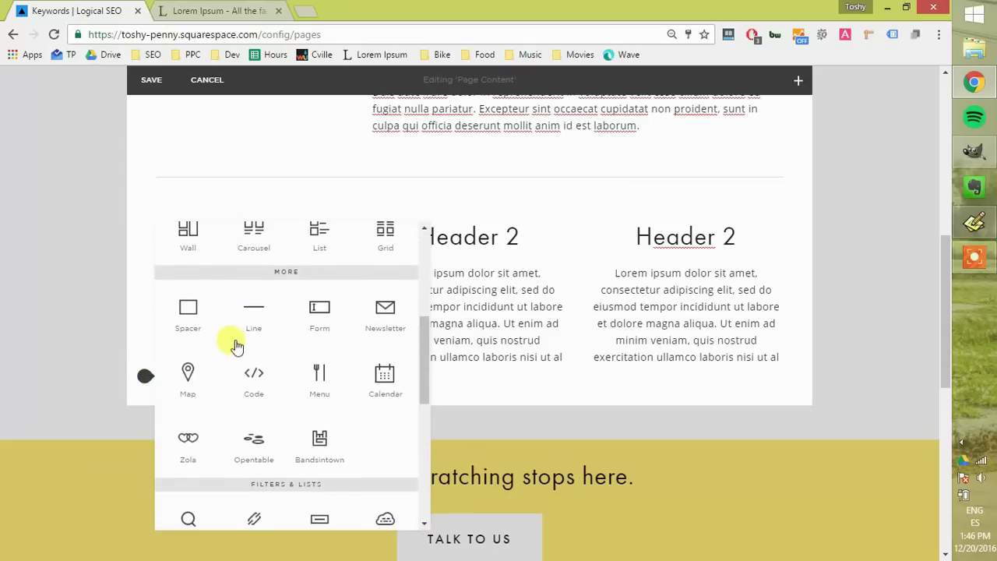
pyautogui.click(319, 380)
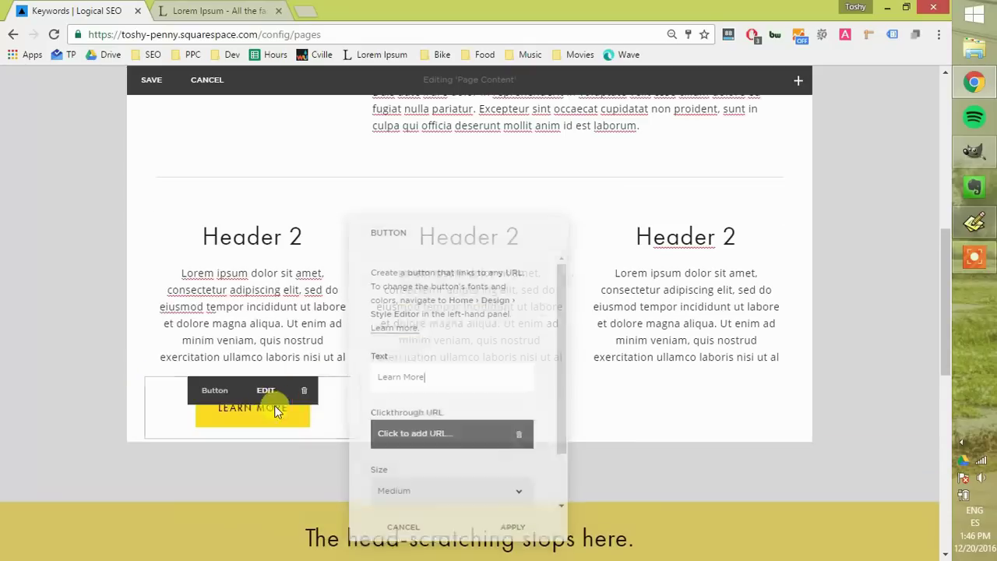
pyautogui.scroll(-1, 436, 437)
pyautogui.click(436, 435)
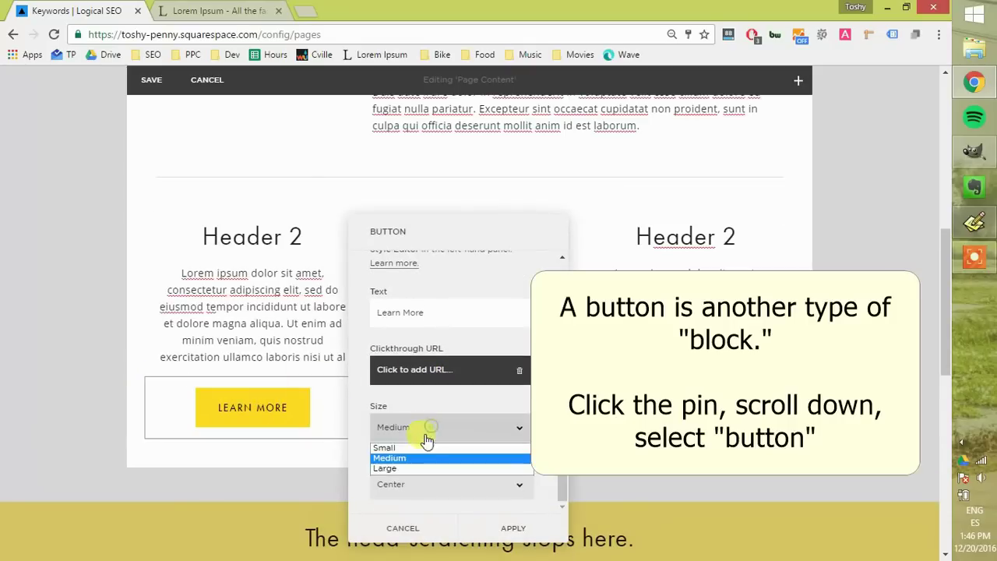
pyautogui.click(408, 446)
pyautogui.click(488, 526)
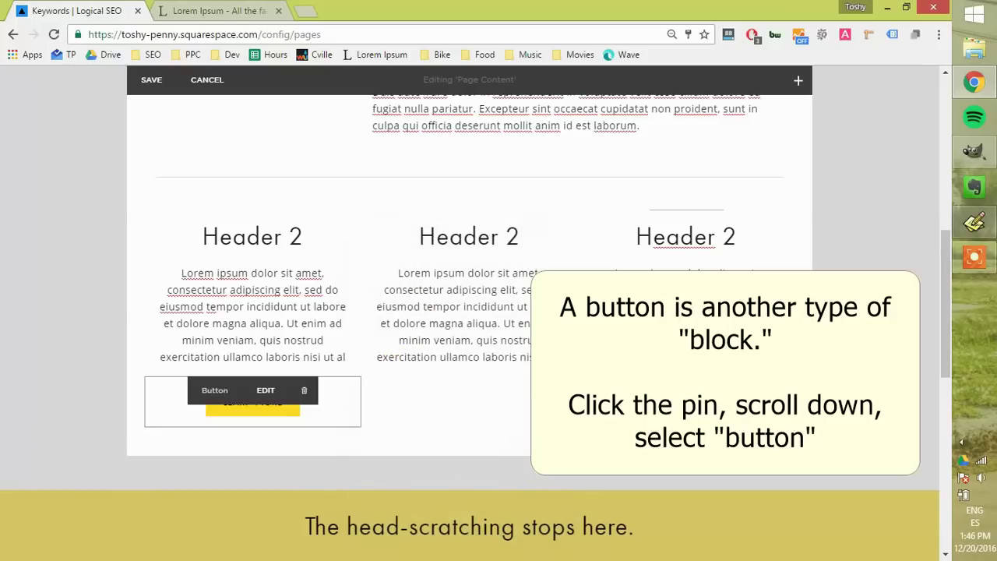
# Step: Insert an image block between the divider line and the three columns and upload the me-cutout-3 picture into it
pyautogui.moveTo(410, 291); pyautogui.dragTo(141, 356)
pyautogui.scroll(2, 138, 356)
pyautogui.click(140, 356)
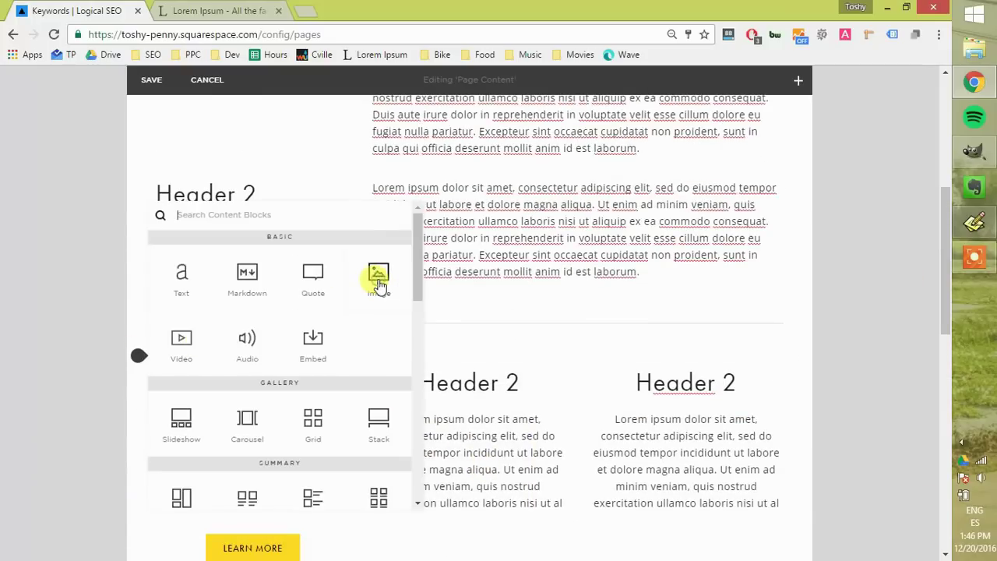
pyautogui.click(379, 284)
pyautogui.click(793, 255)
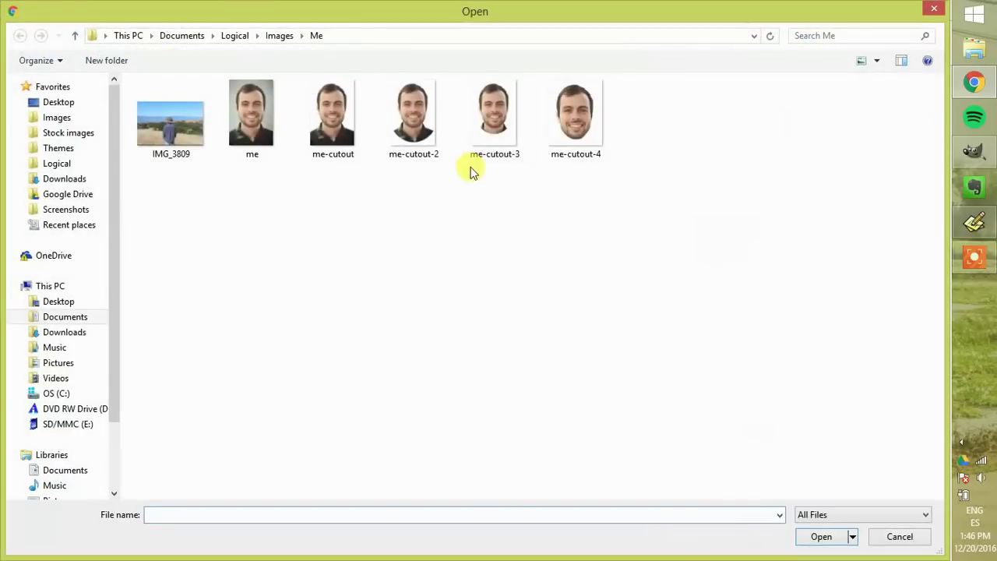
pyautogui.click(481, 137)
pyautogui.doubleClick(484, 138)
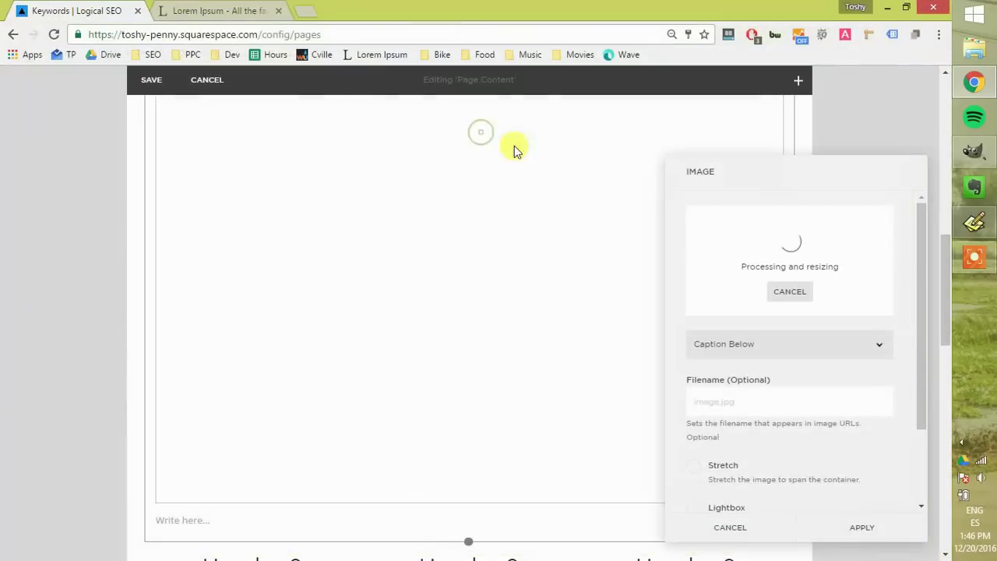
pyautogui.click(861, 530)
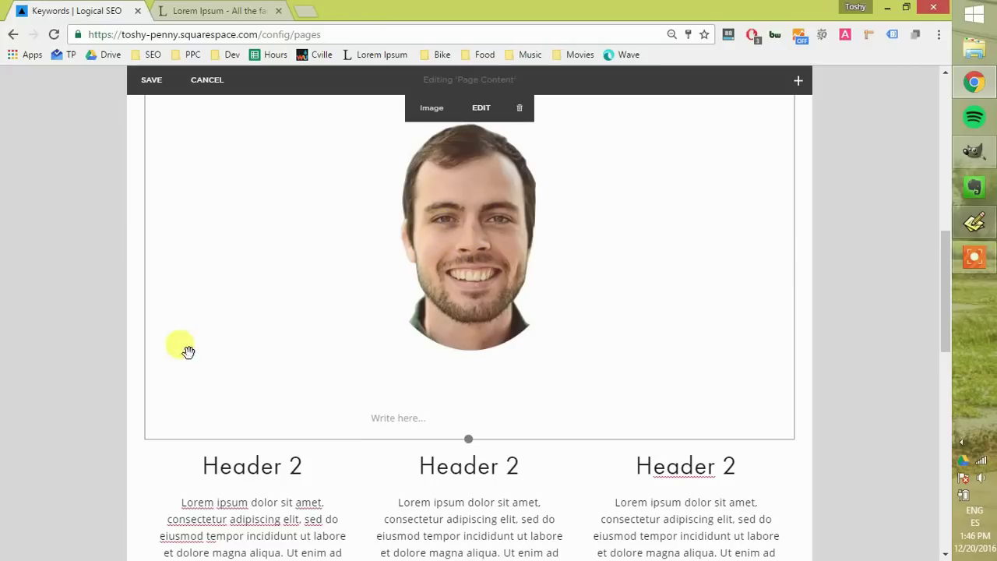
# Step: Move the portrait image into the first column above its heading and crop it to a shorter height
pyautogui.scroll(1, 401, 349)
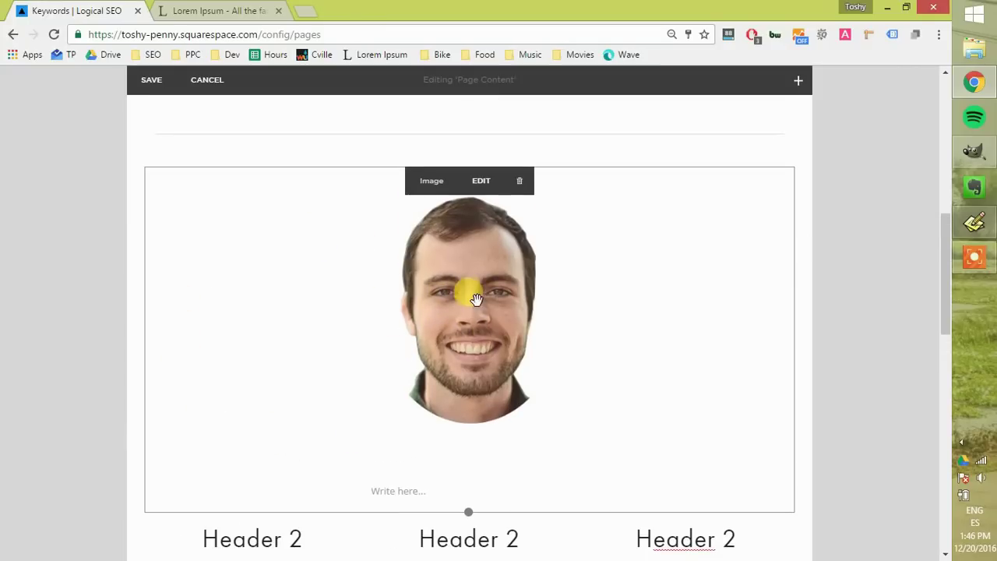
pyautogui.moveTo(473, 288); pyautogui.dragTo(251, 350)
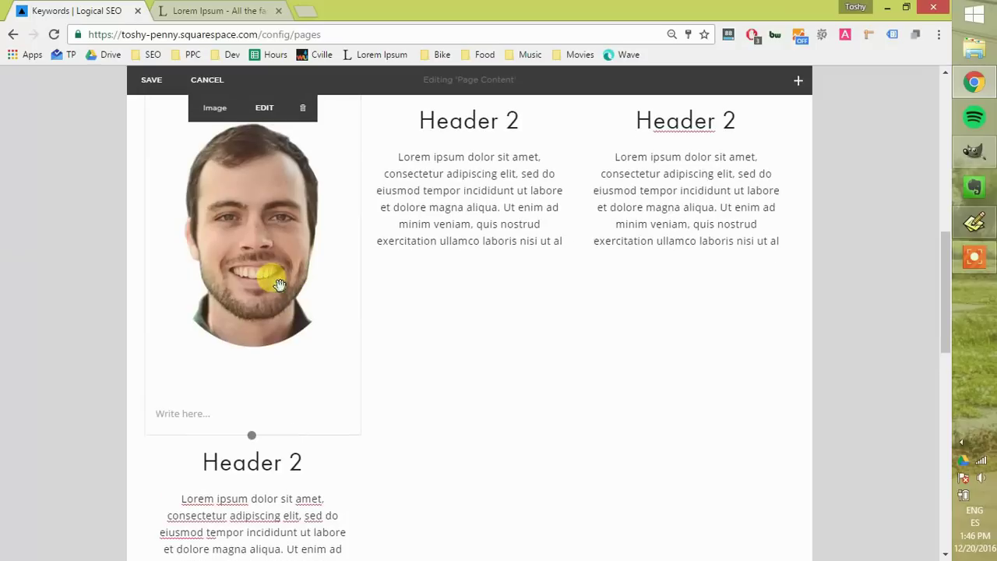
pyautogui.moveTo(255, 406); pyautogui.dragTo(269, 268)
pyautogui.scroll(2, 324, 336)
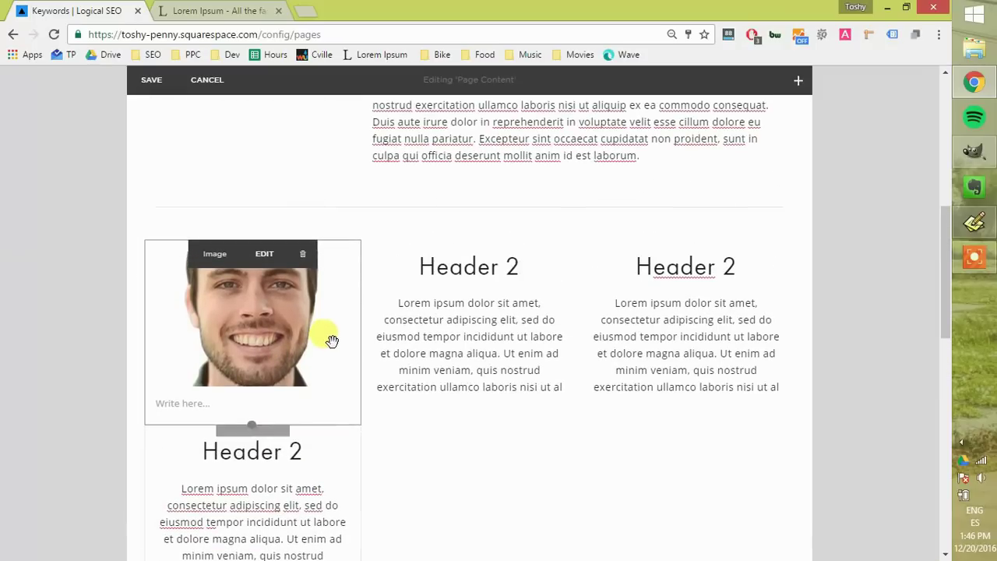
pyautogui.click(431, 371)
pyautogui.scroll(-1, 364, 334)
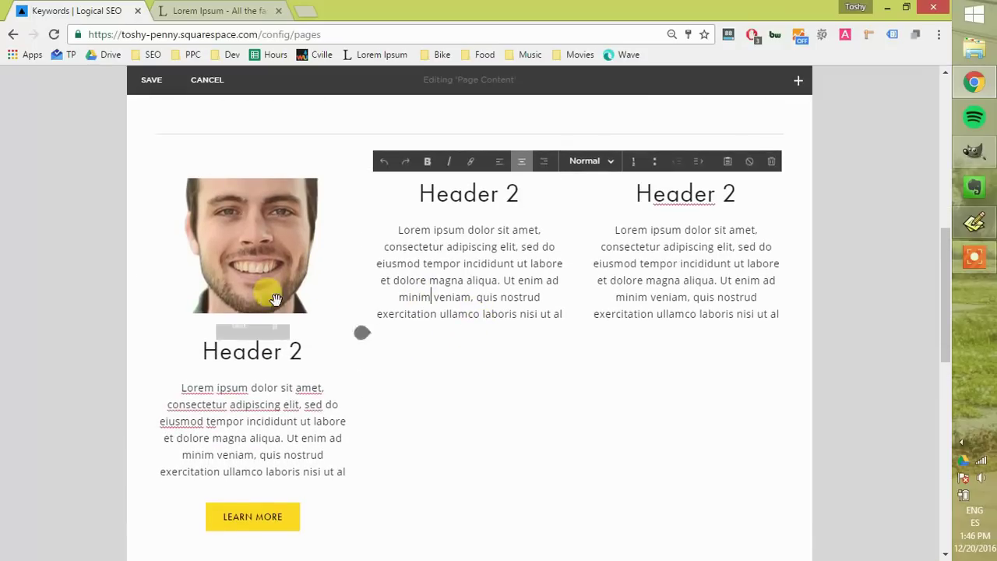
# Step: Shorten the first column's paragraph so that it ends with "eiusmod tempor incididunt ut."
pyautogui.click(260, 461)
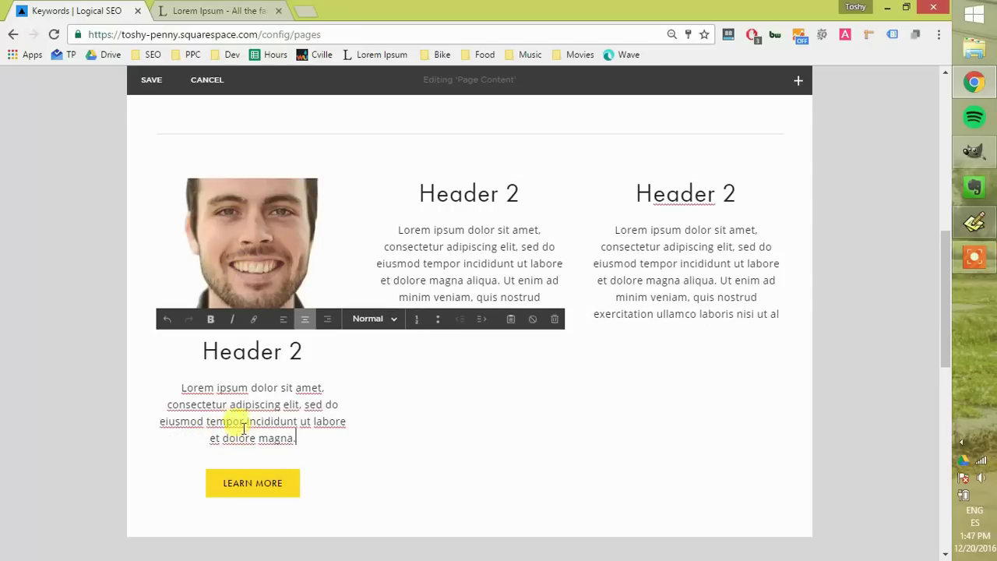
pyautogui.scroll(1, 245, 418)
pyautogui.scroll(-2, 245, 407)
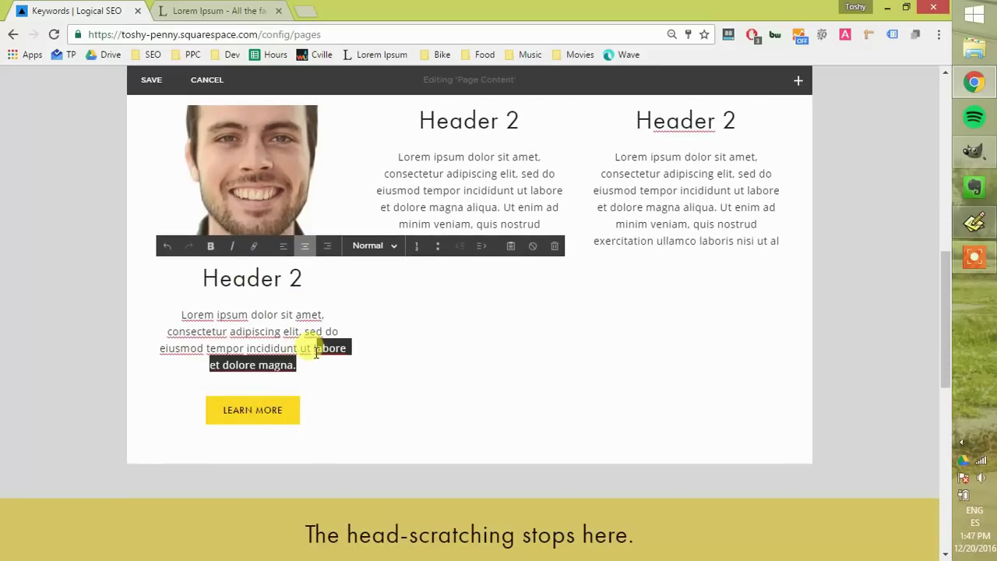
pyautogui.write('.')
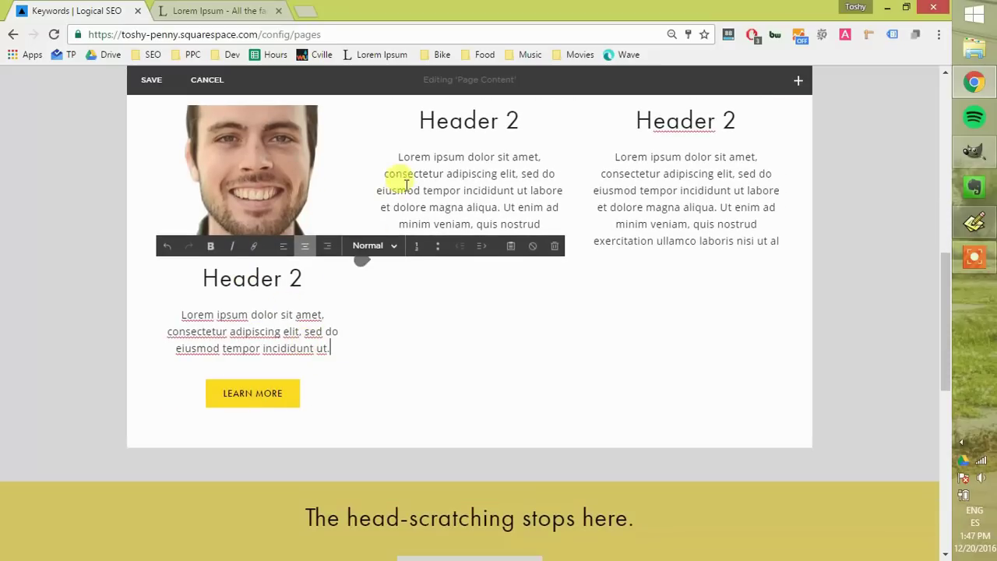
# Step: Add an image block above the second column's heading and upload the me-cutout-3 picture into it
pyautogui.click(418, 173)
pyautogui.scroll(2, 436, 203)
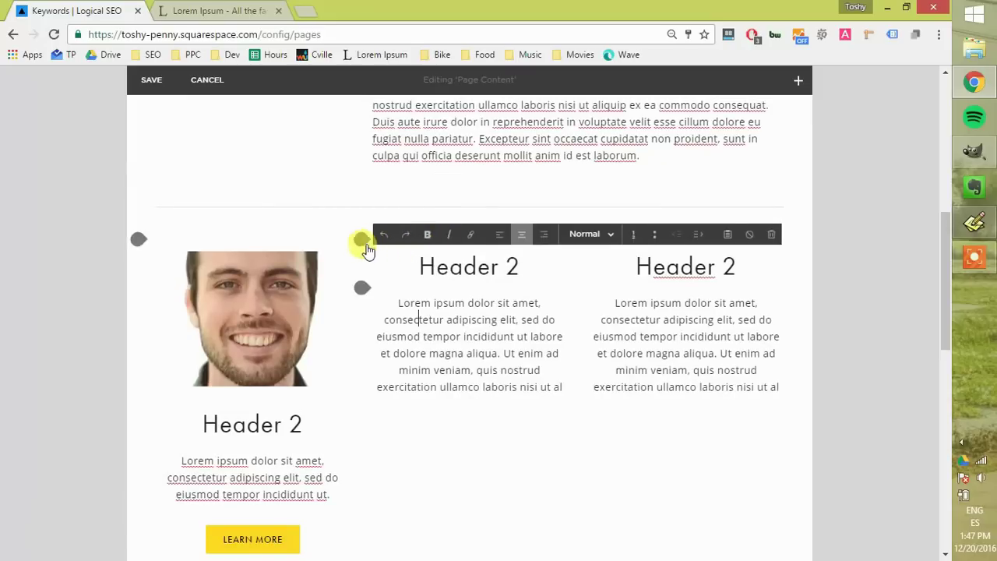
pyautogui.click(363, 242)
pyautogui.click(601, 167)
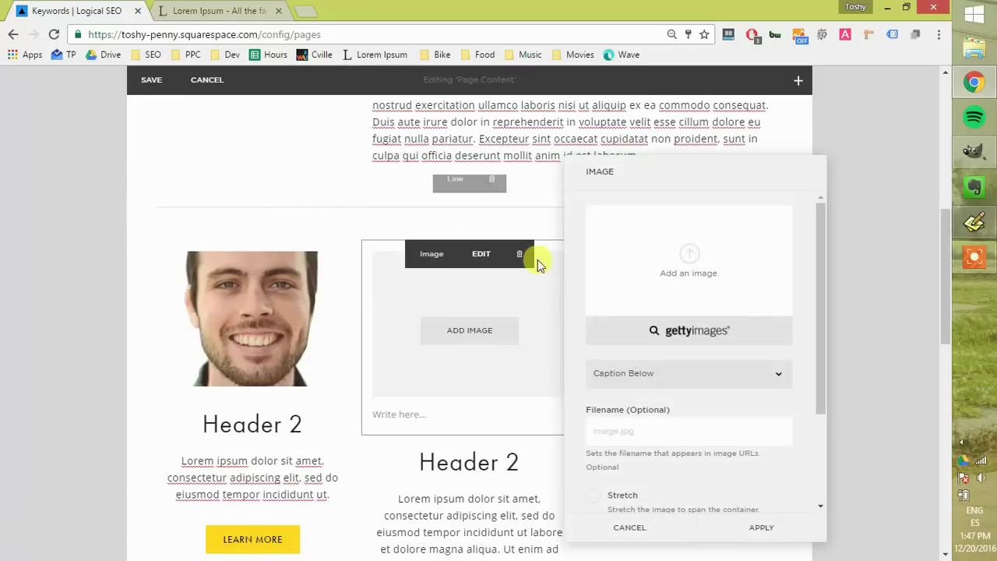
pyautogui.click(662, 281)
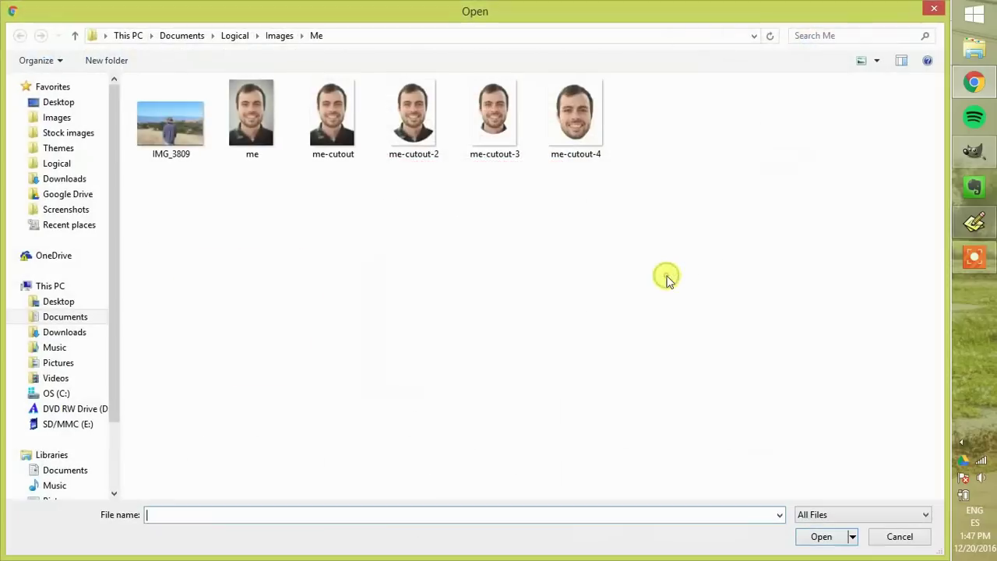
pyautogui.doubleClick(484, 135)
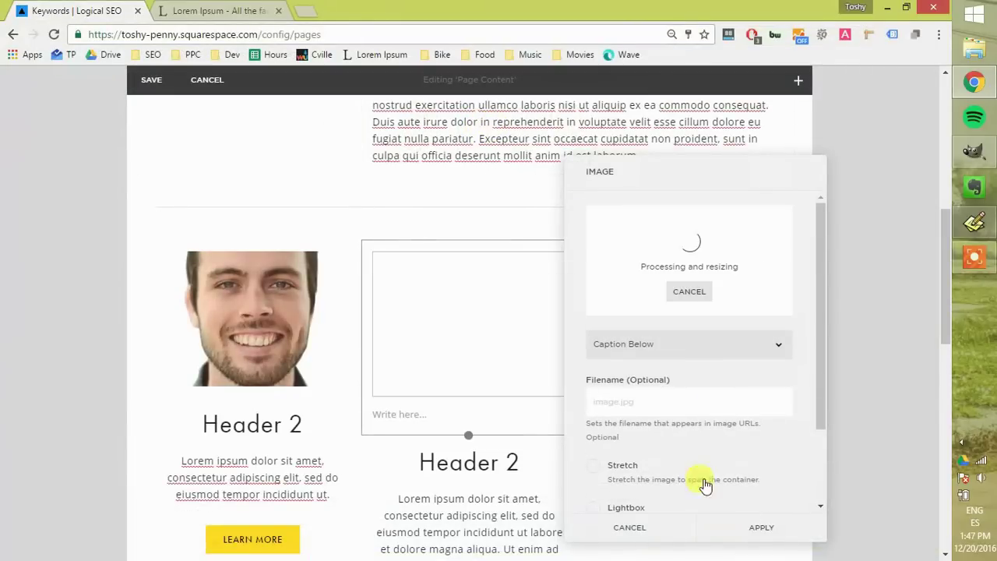
pyautogui.click(755, 530)
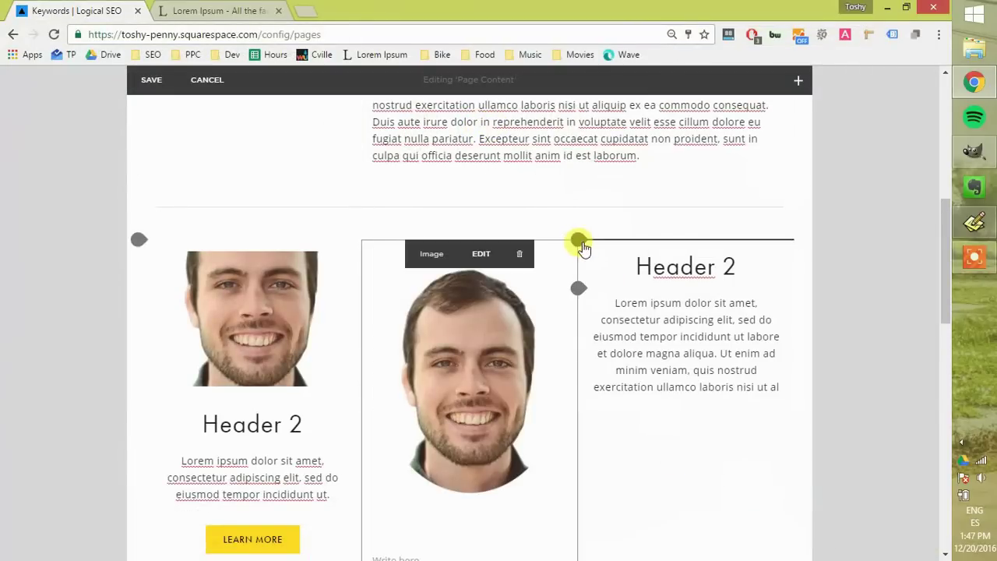
# Step: Add an image block above the third column's heading and upload the me-cutout-4 picture into it
pyautogui.click(579, 241)
pyautogui.click(824, 173)
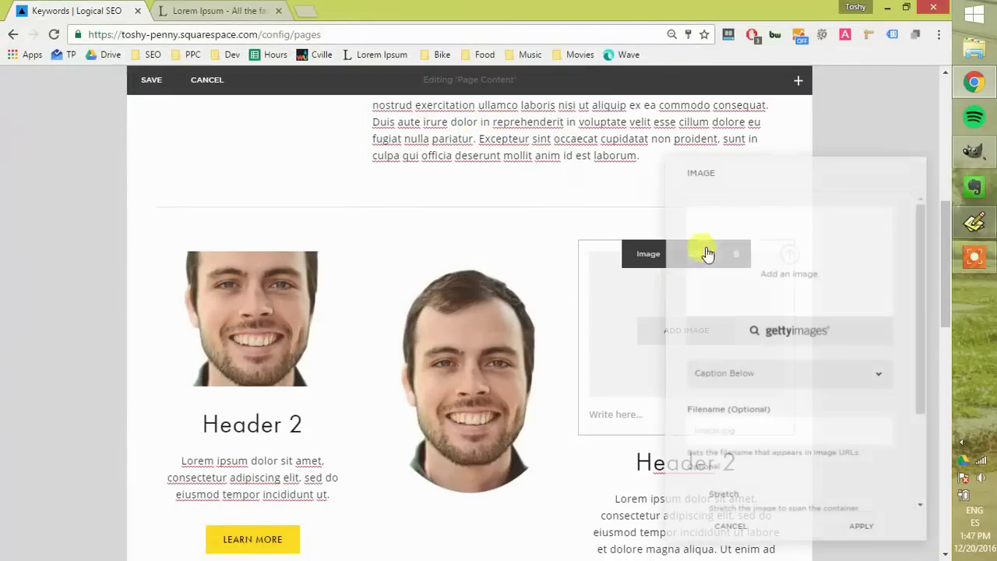
pyautogui.click(804, 262)
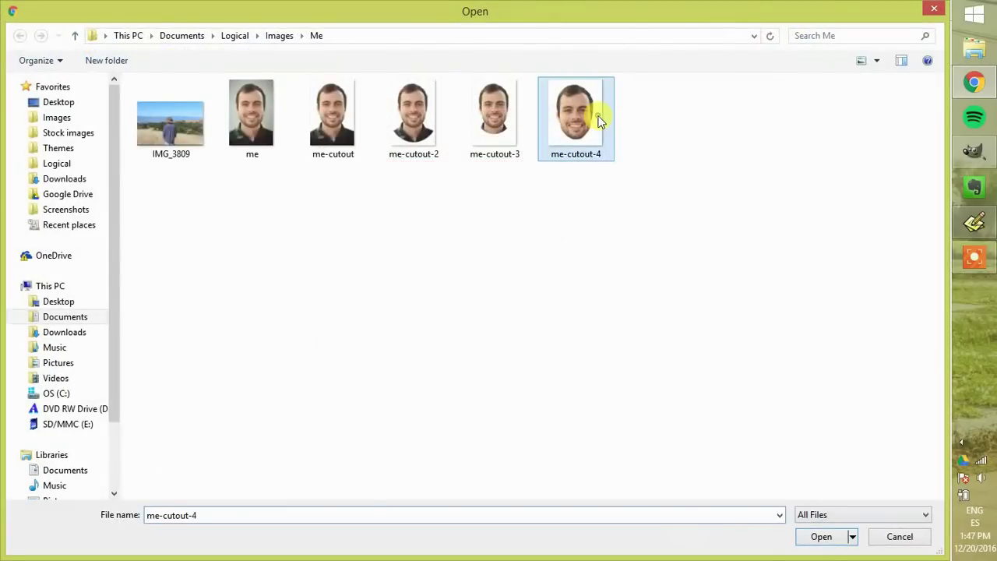
pyautogui.doubleClick(598, 120)
pyautogui.click(900, 529)
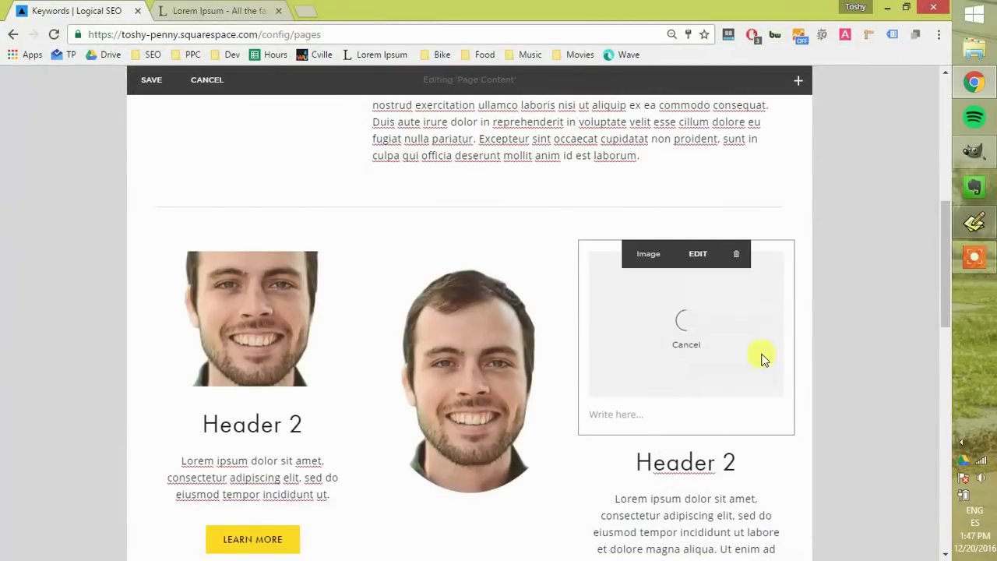
# Step: Crop the second and third columns' images to about the same height as the first column's image
pyautogui.scroll(-2, 441, 445)
pyautogui.scroll(-2, 473, 420)
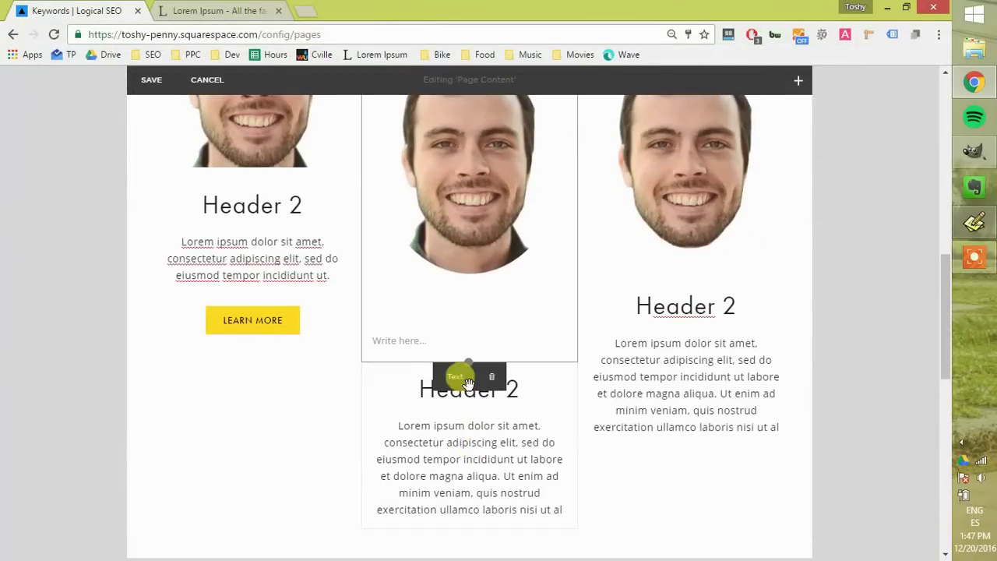
pyautogui.moveTo(468, 363)
pyautogui.mouseDown()
pyautogui.moveTo(476, 263)
pyautogui.moveTo(463, 352)
pyautogui.mouseUp()
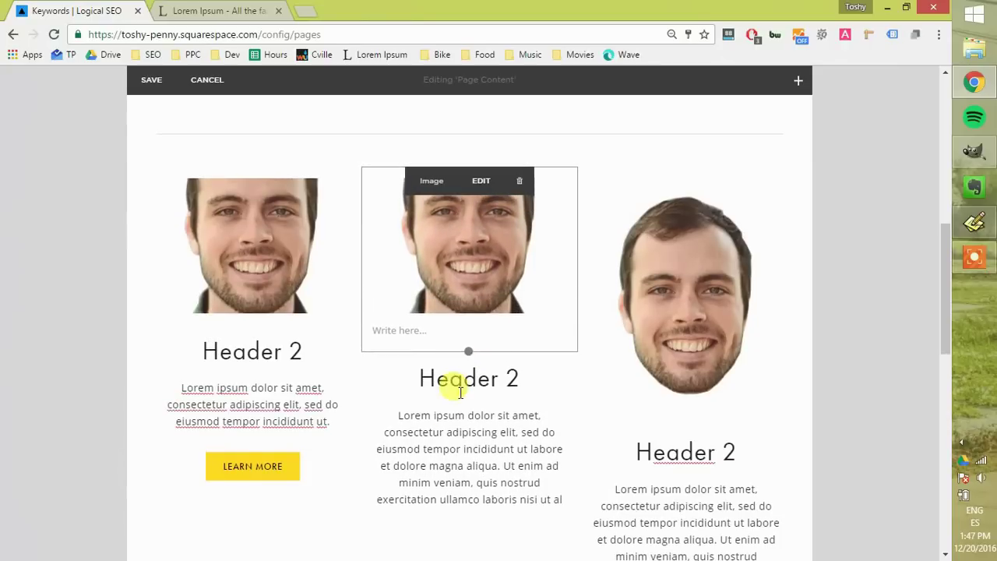
pyautogui.click(449, 427)
pyautogui.moveTo(692, 424); pyautogui.dragTo(685, 356)
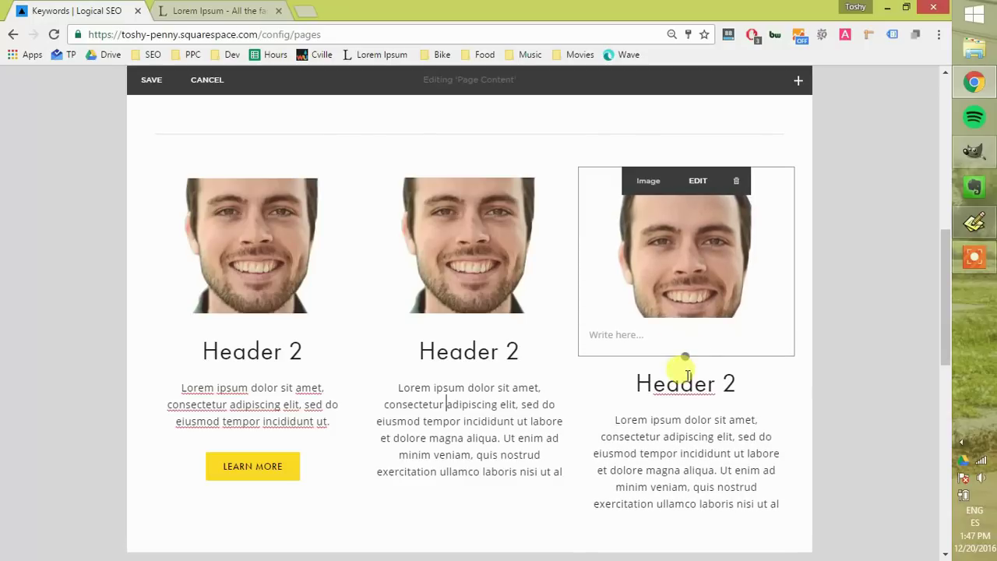
pyautogui.click(675, 434)
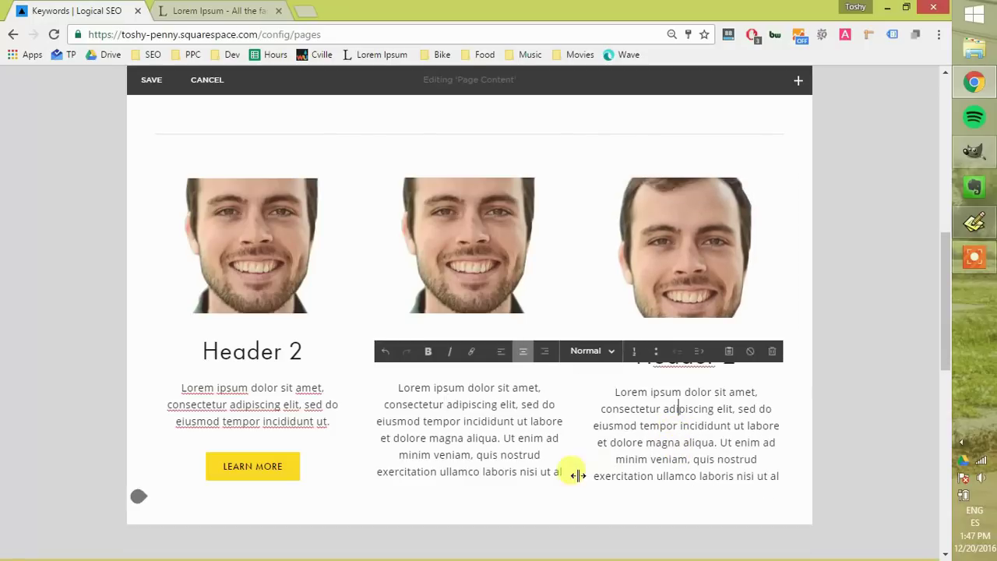
# Step: Trim the second and third columns' paragraphs so that each ends with "eiusmod tempor incididunt"
pyautogui.moveTo(559, 472); pyautogui.dragTo(515, 421)
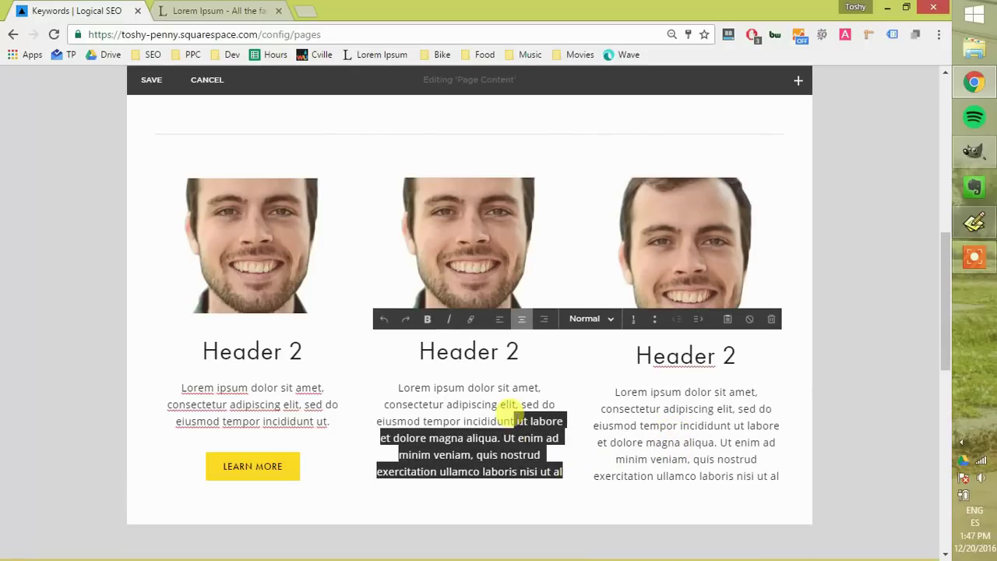
pyautogui.press('BackSpace')
pyautogui.moveTo(781, 472); pyautogui.dragTo(731, 421)
pyautogui.press('BackSpace')
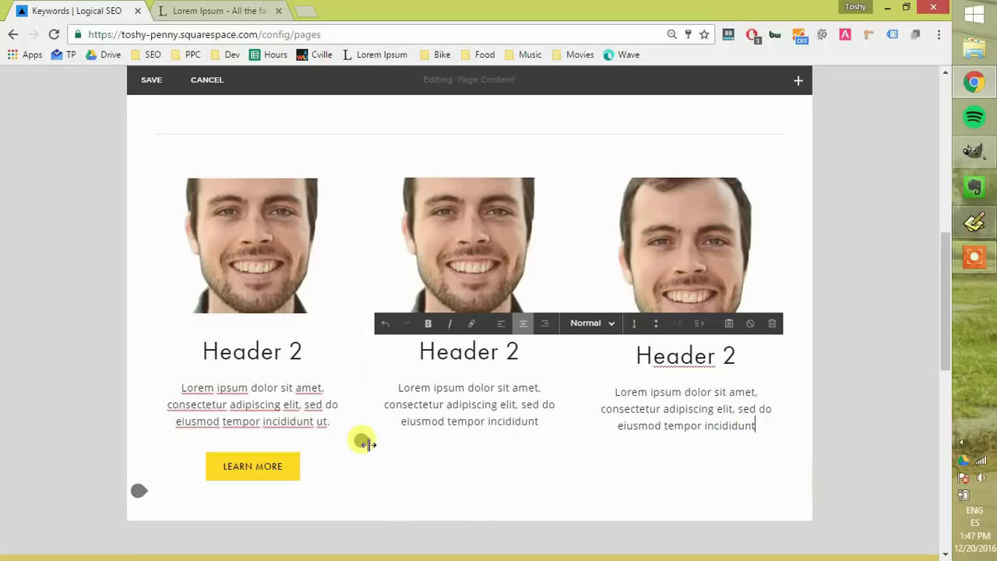
# Step: Add a Learn More button block beneath the second column's paragraph and set its size to Small
pyautogui.click(365, 443)
pyautogui.scroll(-5, 472, 376)
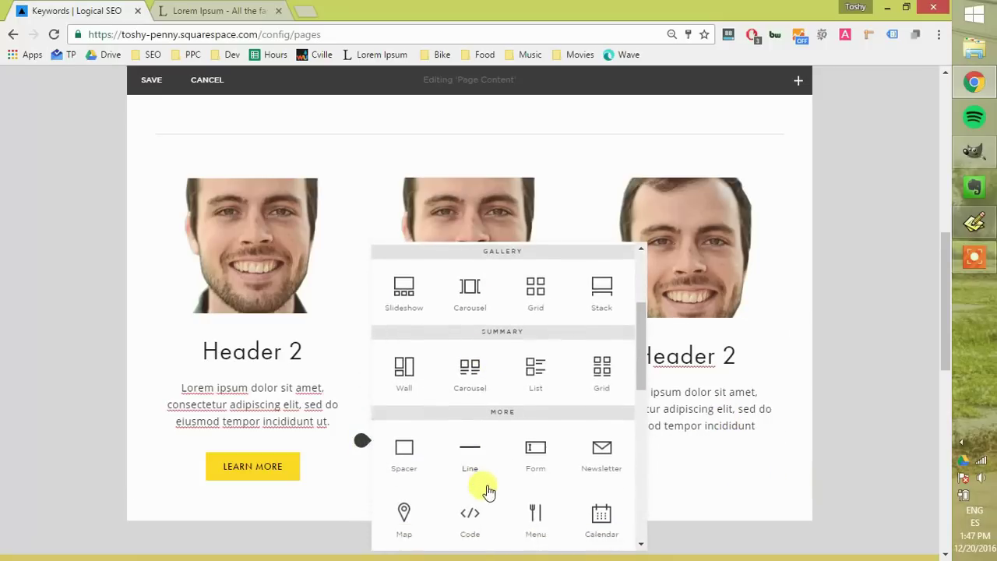
pyautogui.click(536, 417)
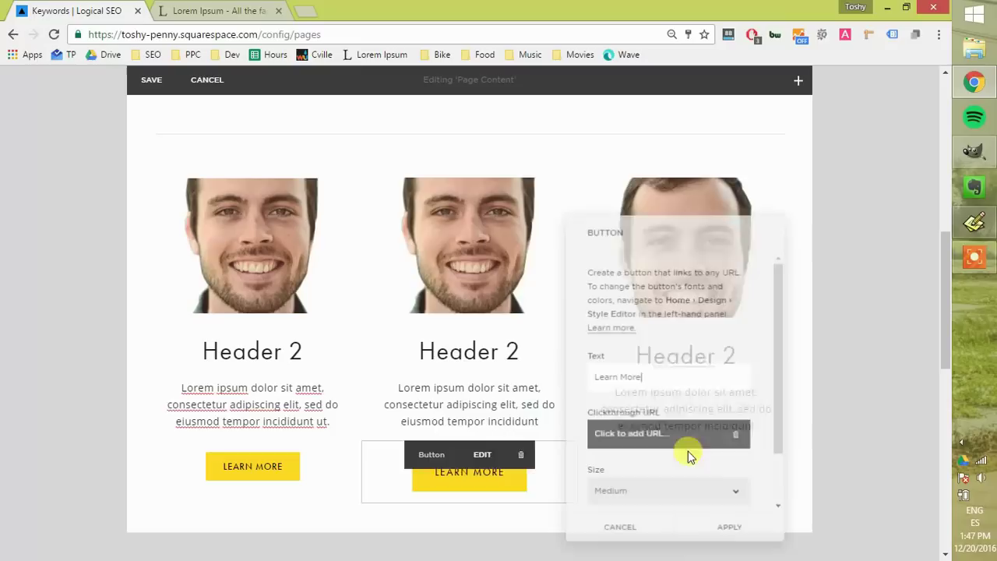
pyautogui.scroll(-1, 682, 427)
pyautogui.click(682, 427)
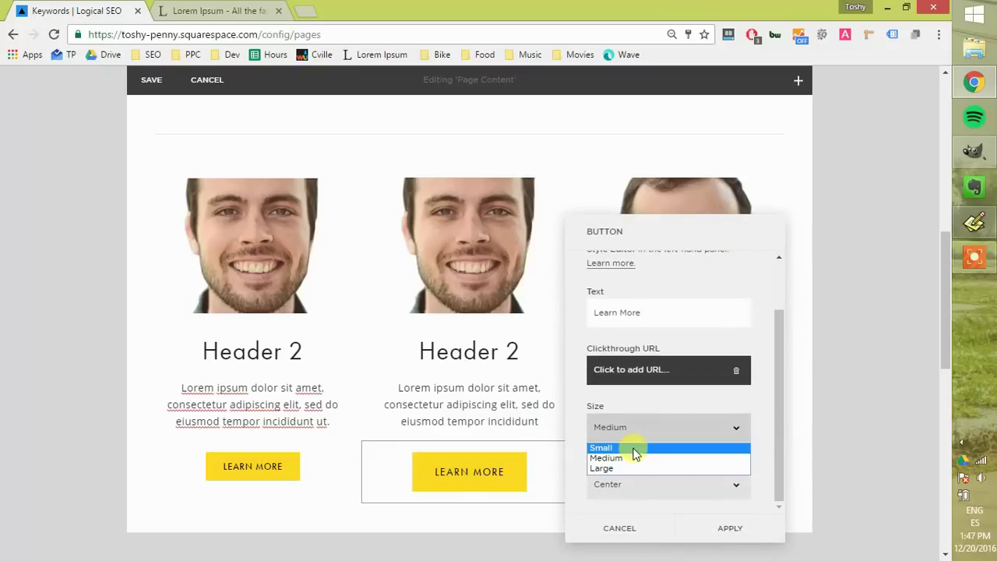
pyautogui.click(633, 446)
pyautogui.click(724, 531)
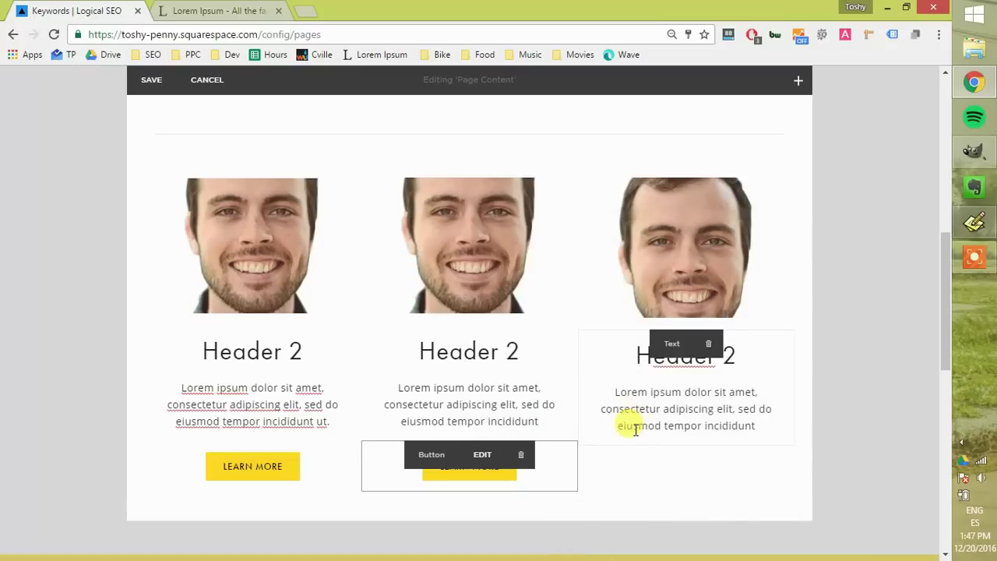
# Step: Add a Learn More button block beneath the third column's paragraph and set its size to Small
pyautogui.click(581, 447)
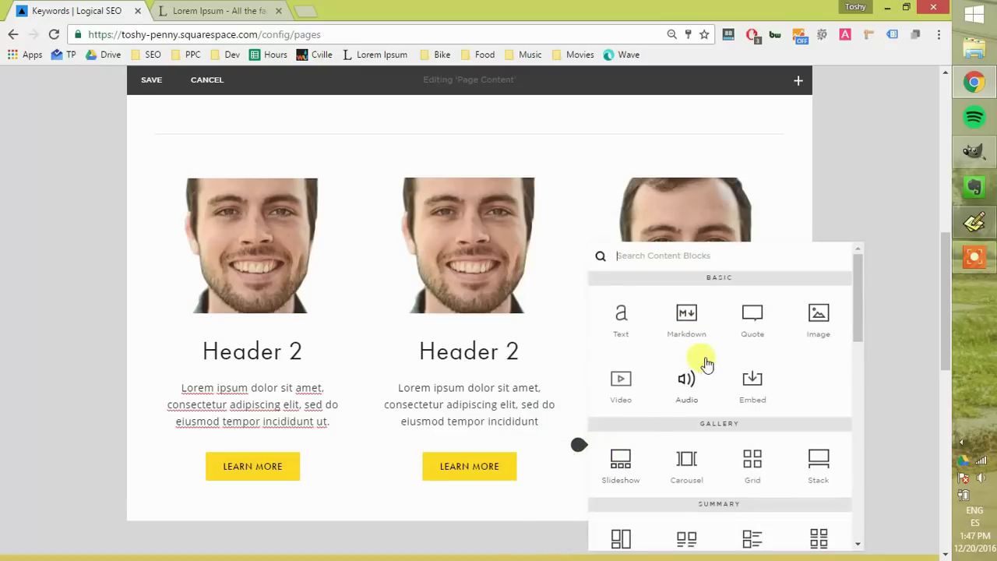
pyautogui.scroll(-5, 705, 364)
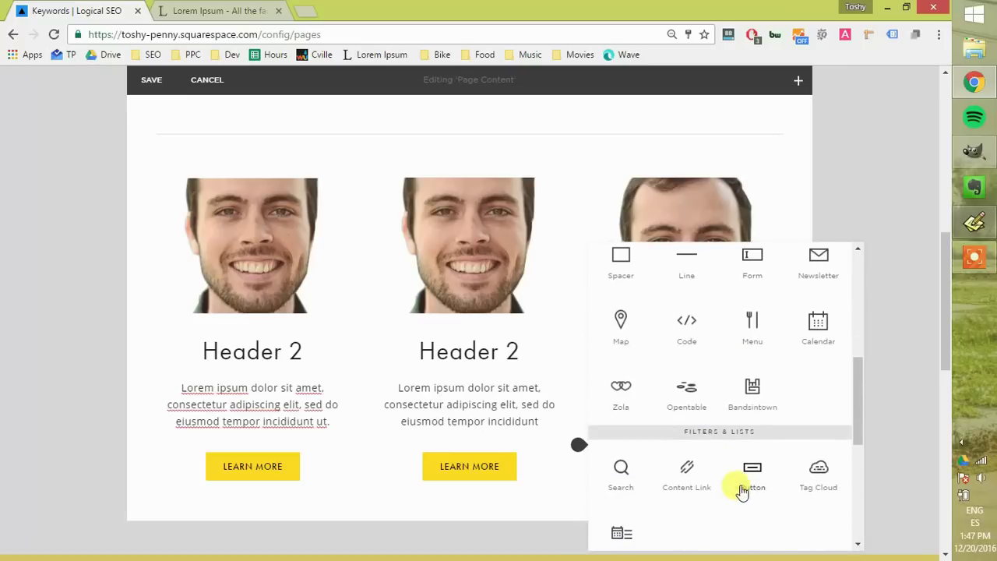
pyautogui.click(728, 468)
pyautogui.click(780, 493)
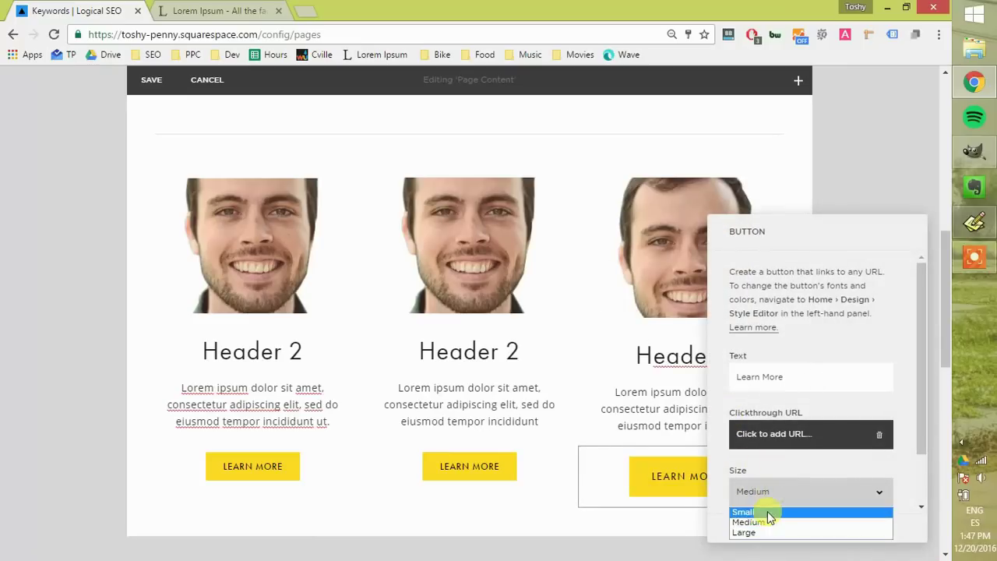
pyautogui.click(771, 510)
pyautogui.click(880, 529)
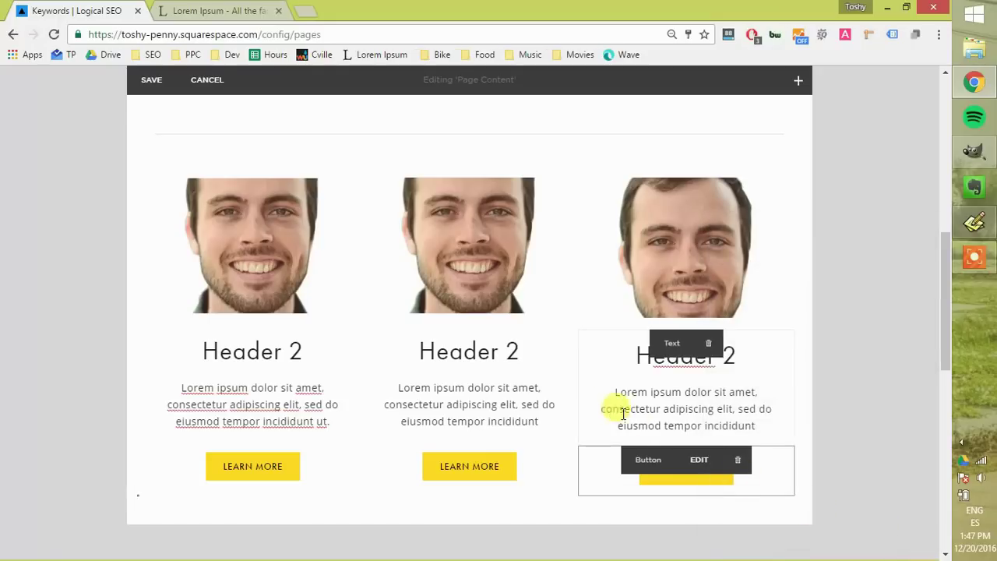
# Step: Crop the third column's image slightly so its heading, paragraph and button line up with the other two columns
pyautogui.click(409, 405)
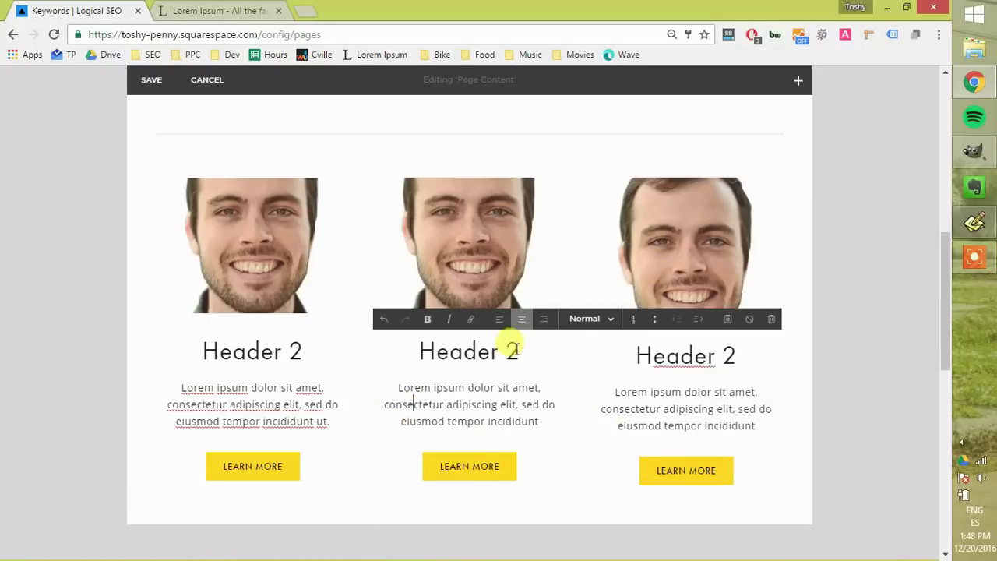
pyautogui.click(686, 262)
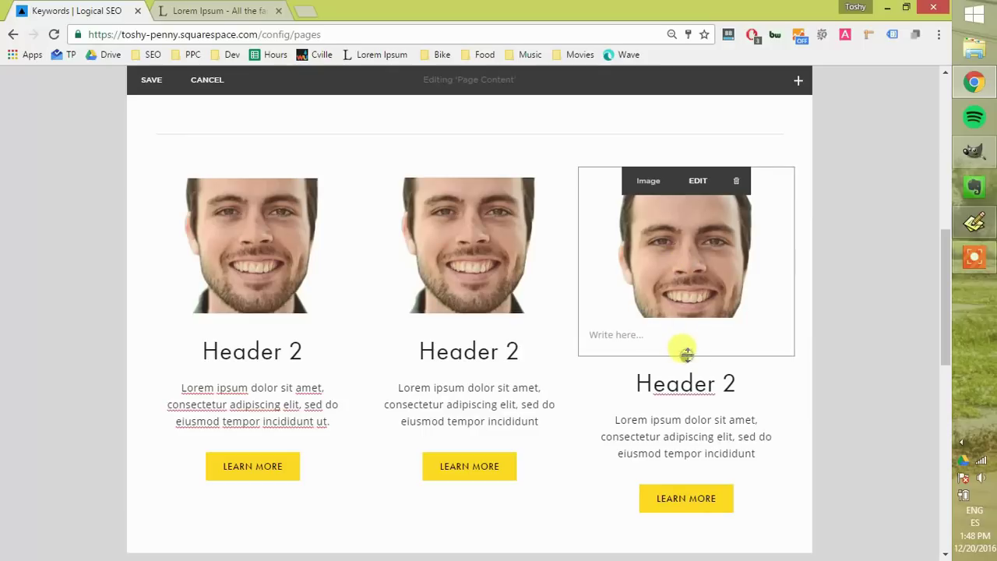
pyautogui.click(678, 403)
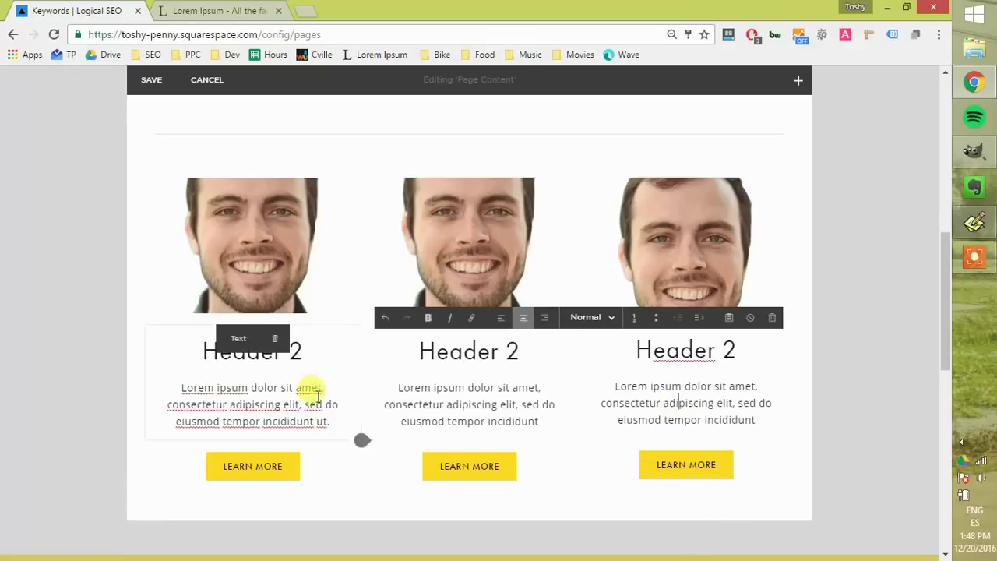
# Step: Add a divider line block beneath the three columns' Learn More buttons
pyautogui.scroll(-1, 276, 200)
pyautogui.scroll(3, 289, 286)
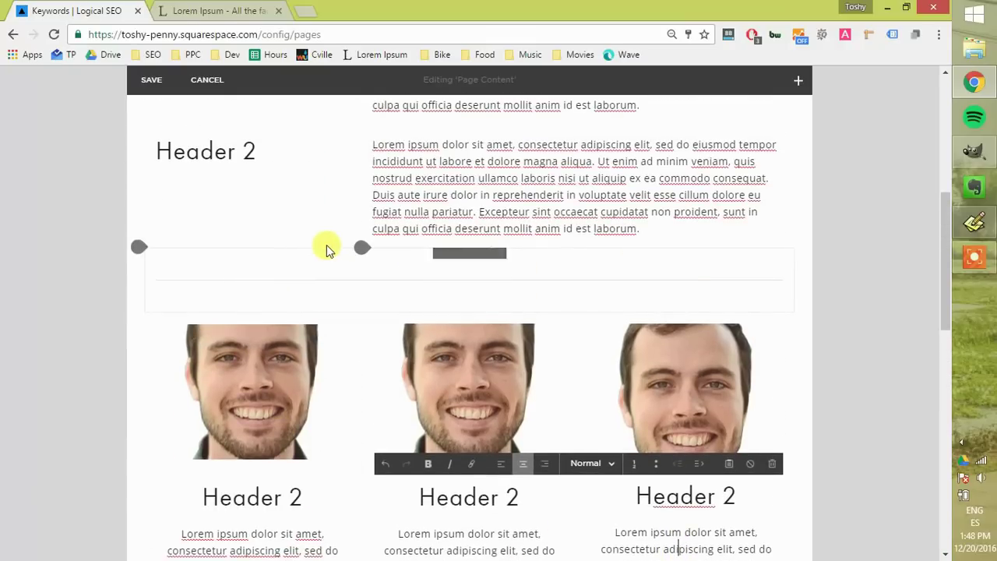
pyautogui.scroll(3, 326, 249)
pyautogui.scroll(-6, 335, 230)
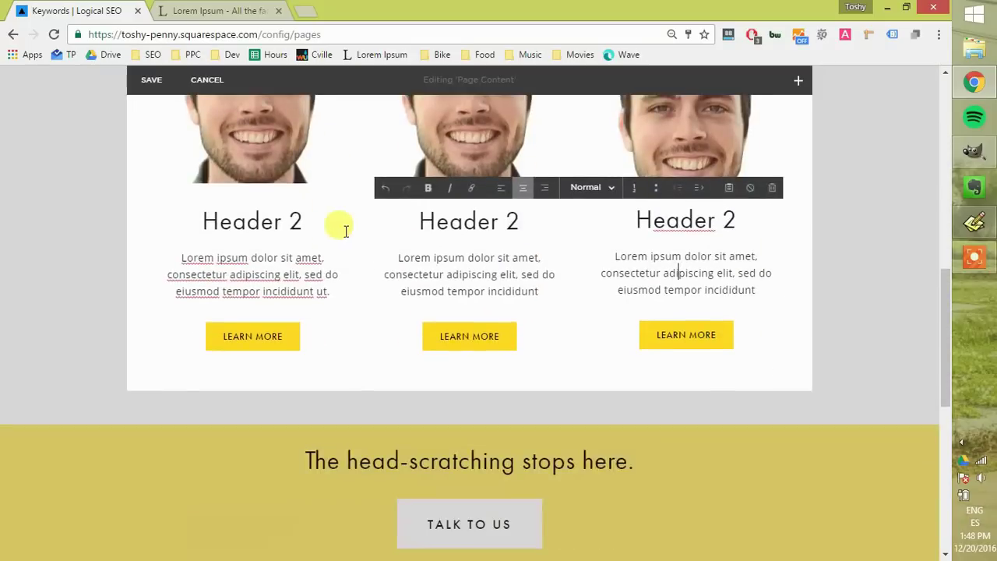
pyautogui.scroll(-1, 346, 231)
pyautogui.click(137, 347)
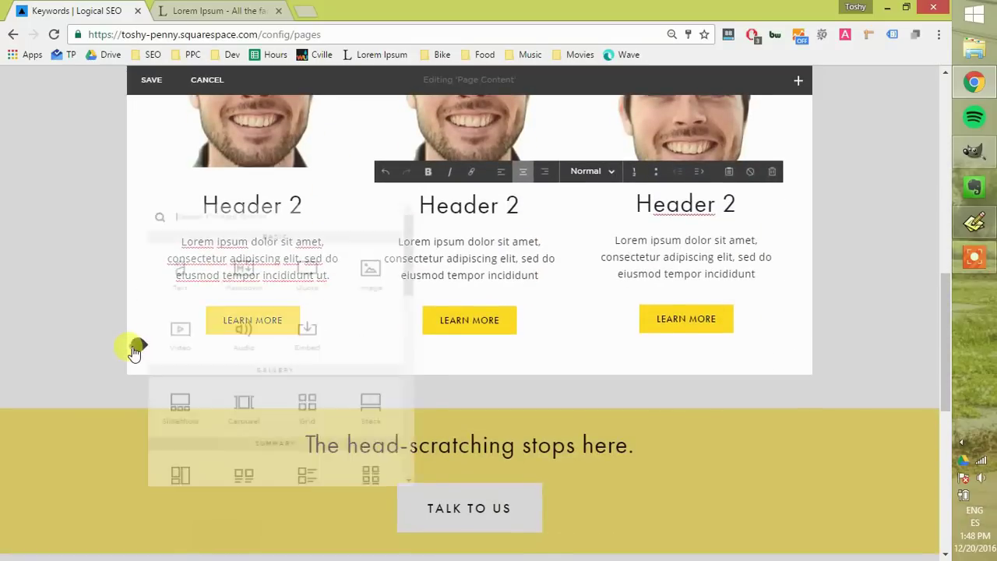
pyautogui.scroll(-3, 276, 336)
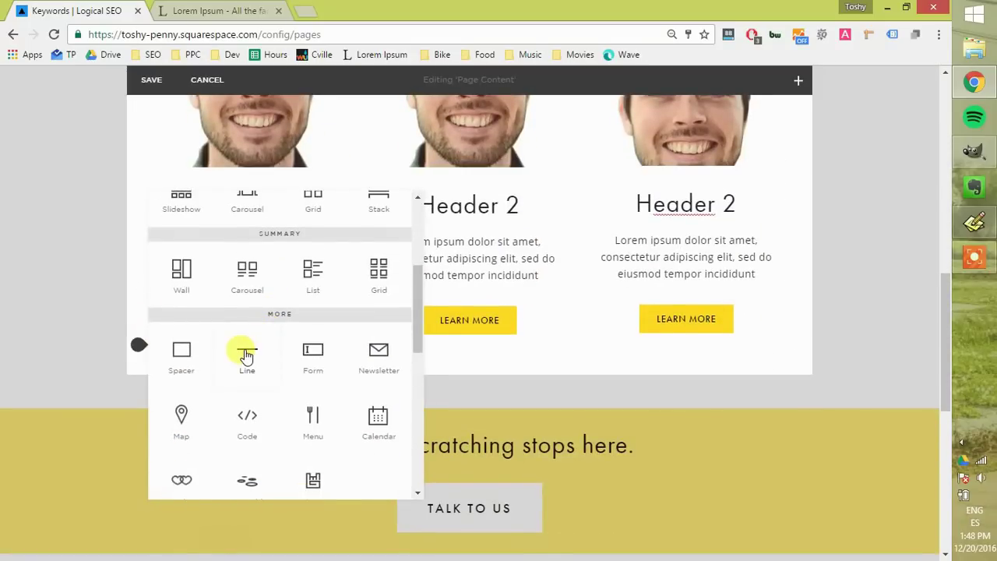
pyautogui.click(246, 352)
# Step: Add an image block below the new divider line and upload the picture named me into it
pyautogui.scroll(-2, 242, 348)
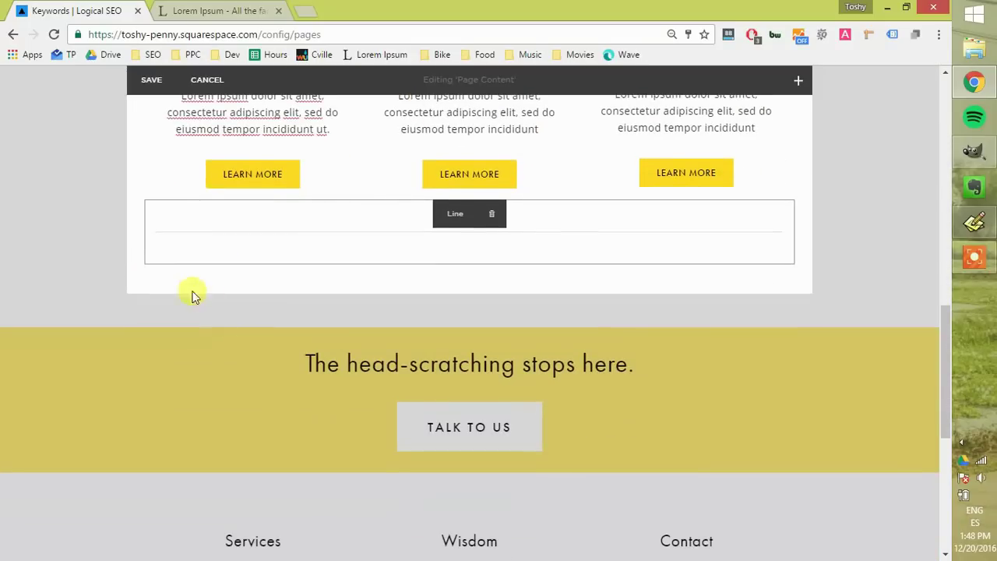
pyautogui.click(145, 264)
pyautogui.click(398, 183)
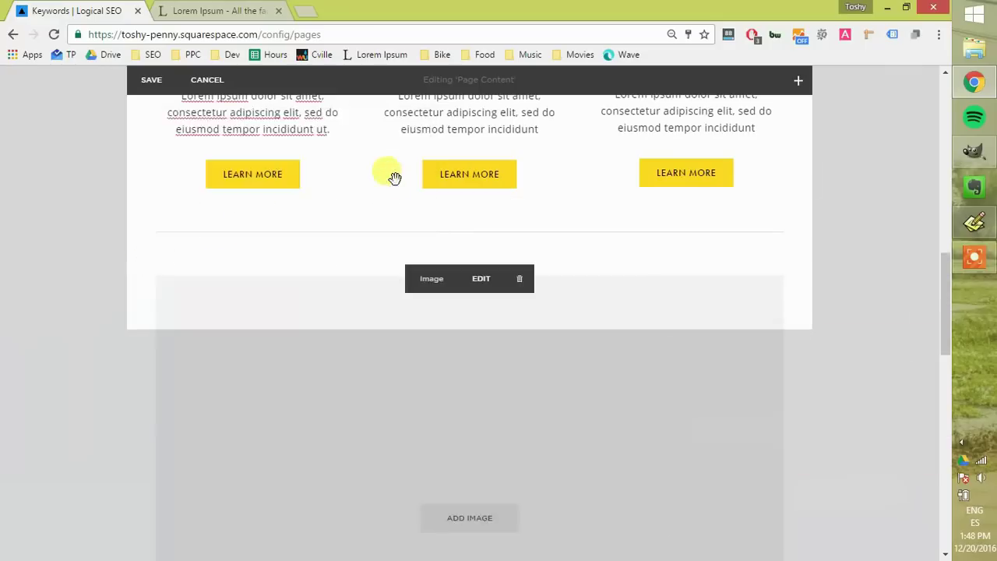
pyautogui.click(782, 254)
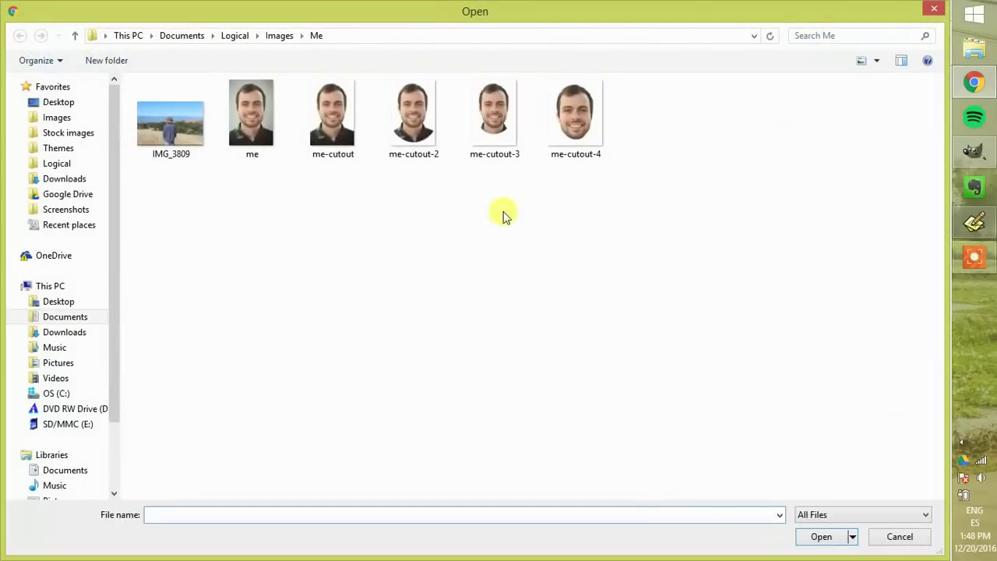
pyautogui.click(279, 114)
pyautogui.doubleClick(279, 114)
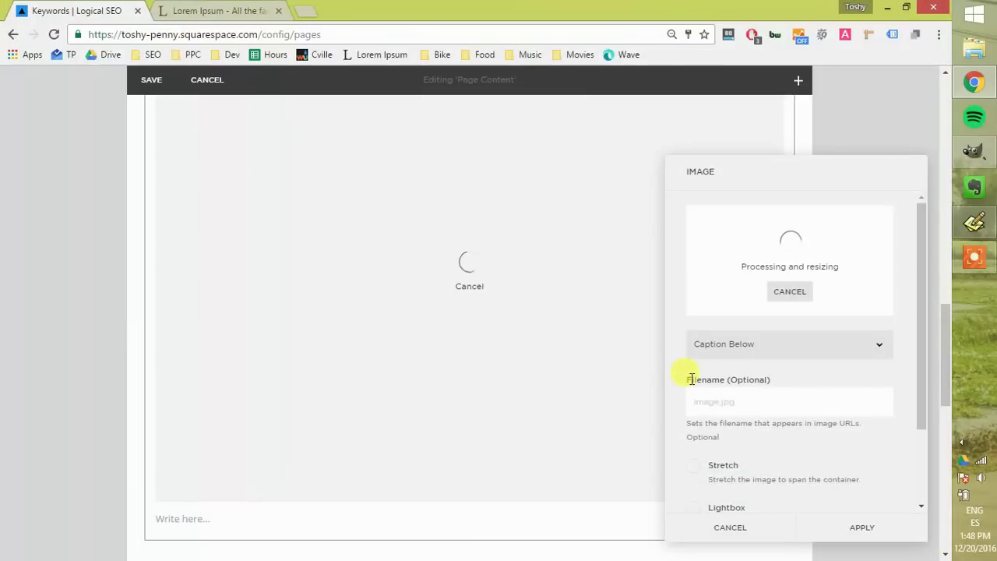
pyautogui.scroll(3, 615, 376)
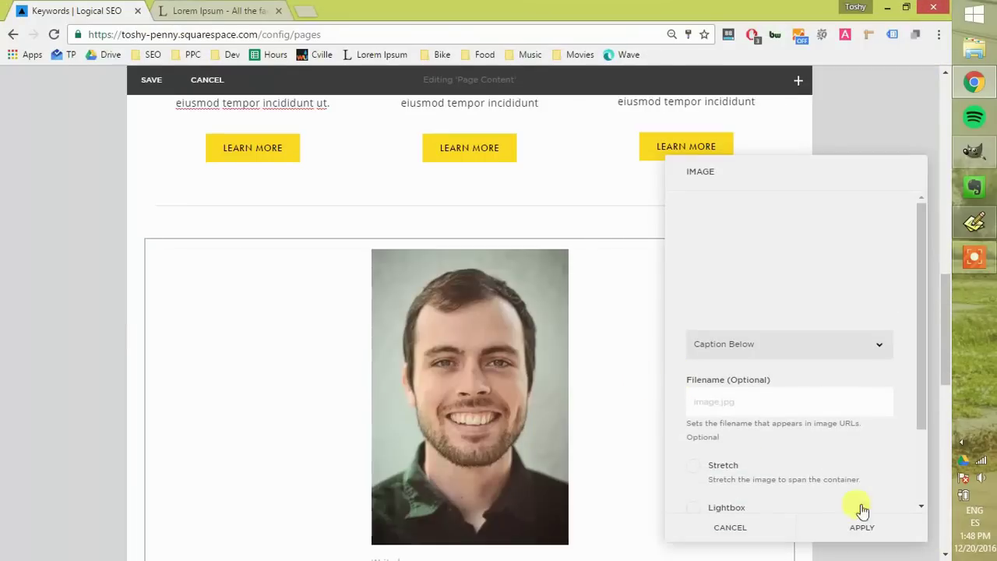
pyautogui.click(882, 527)
# Step: Add an empty text block beneath the portrait image
pyautogui.scroll(-2, 361, 346)
pyautogui.scroll(-2, 361, 346)
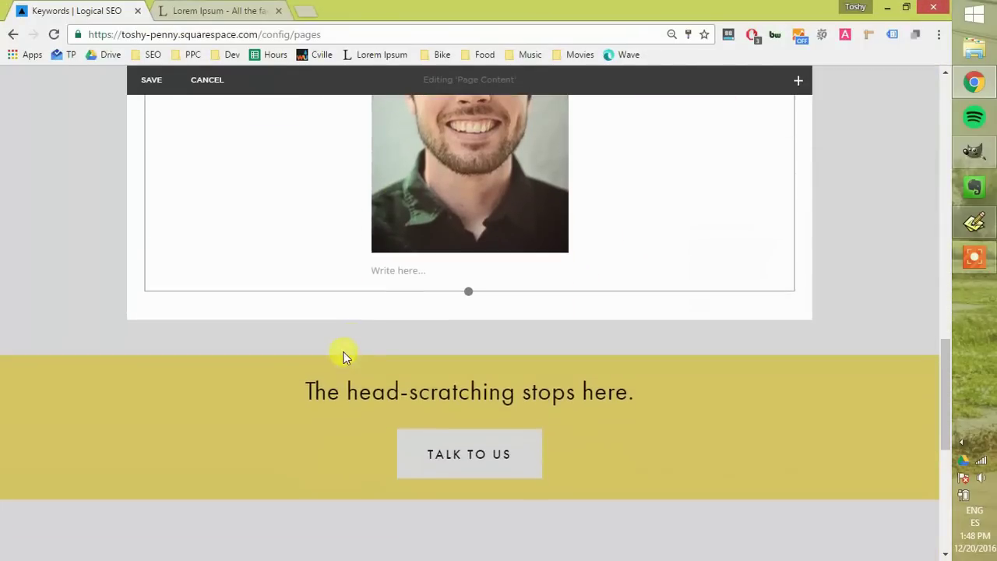
pyautogui.scroll(3, 345, 356)
pyautogui.scroll(-2, 340, 350)
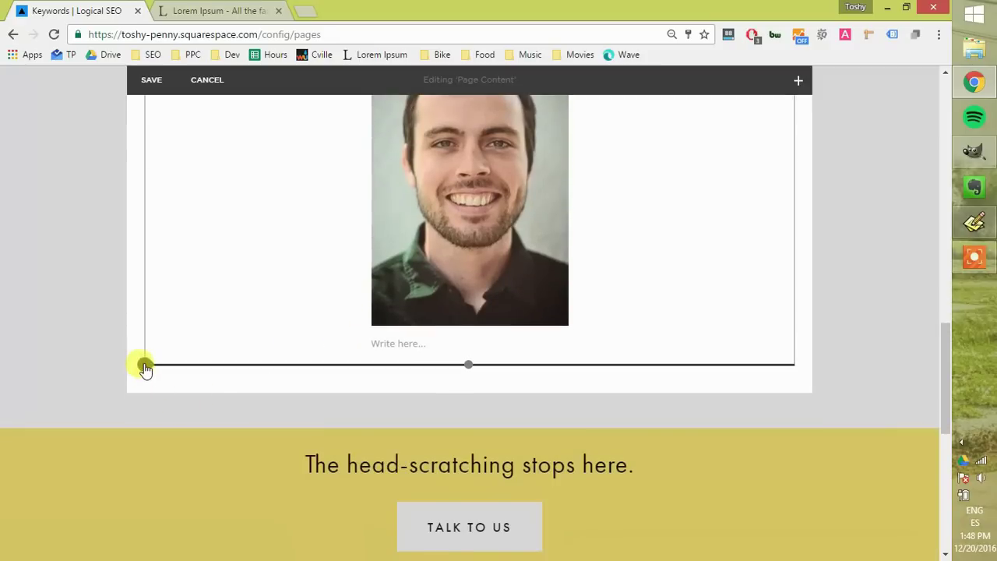
pyautogui.click(145, 366)
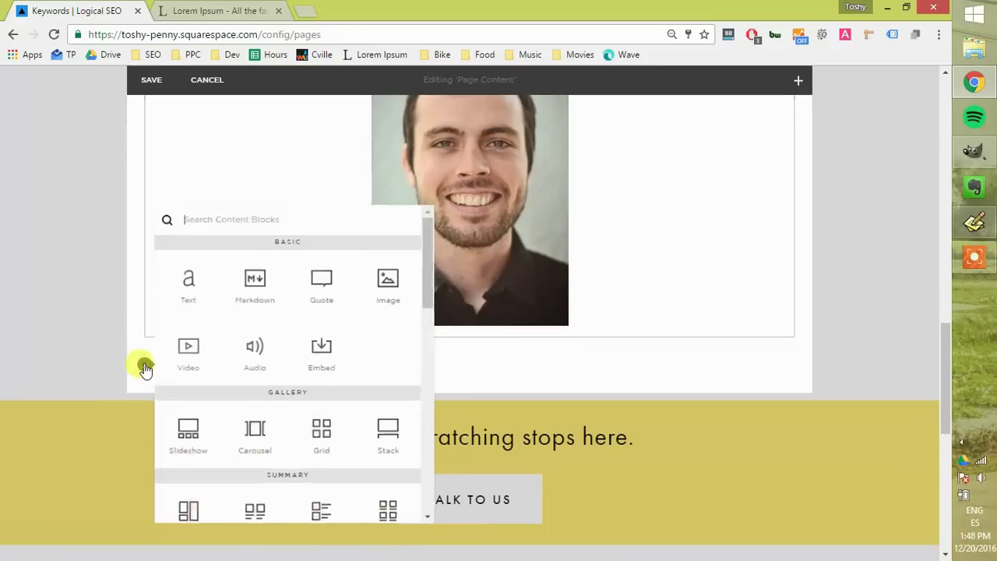
pyautogui.click(187, 290)
pyautogui.click(365, 357)
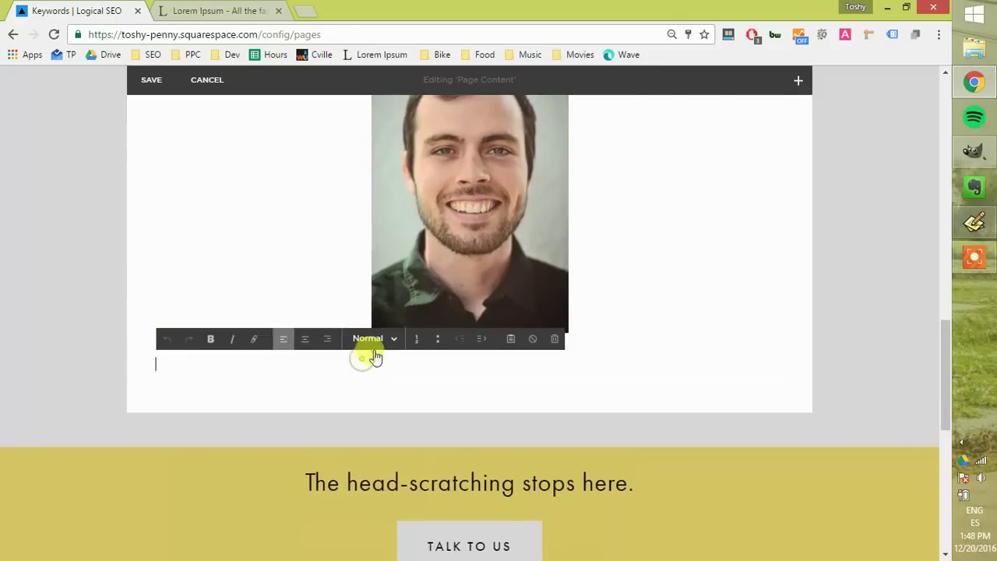
# Step: Copy the full Lorem ipsum paragraph from the second header row and paste it into the new text block
pyautogui.scroll(10, 383, 339)
pyautogui.tripleClick(459, 443)
pyautogui.hotkey('ctrl', 'c')
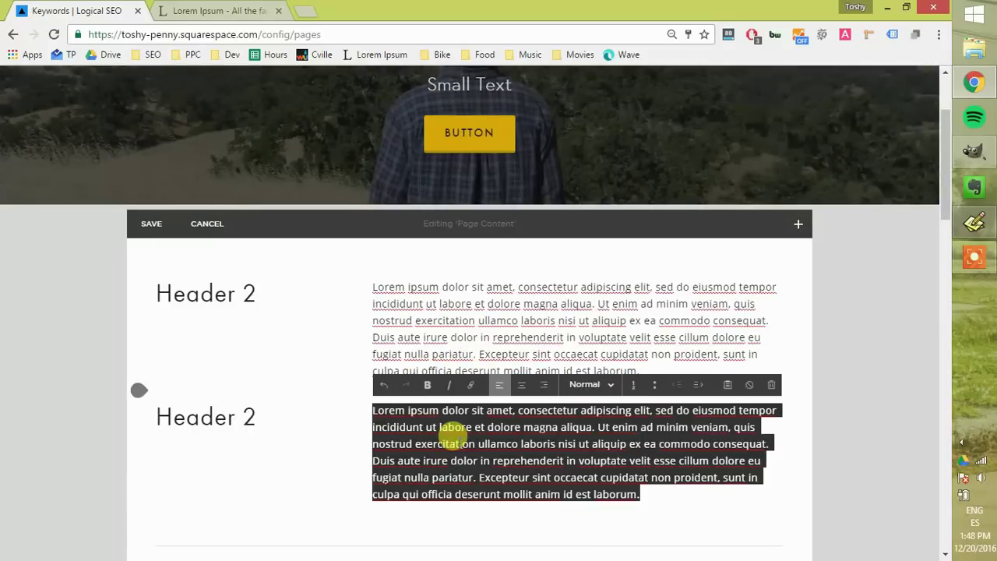
pyautogui.scroll(-10, 455, 435)
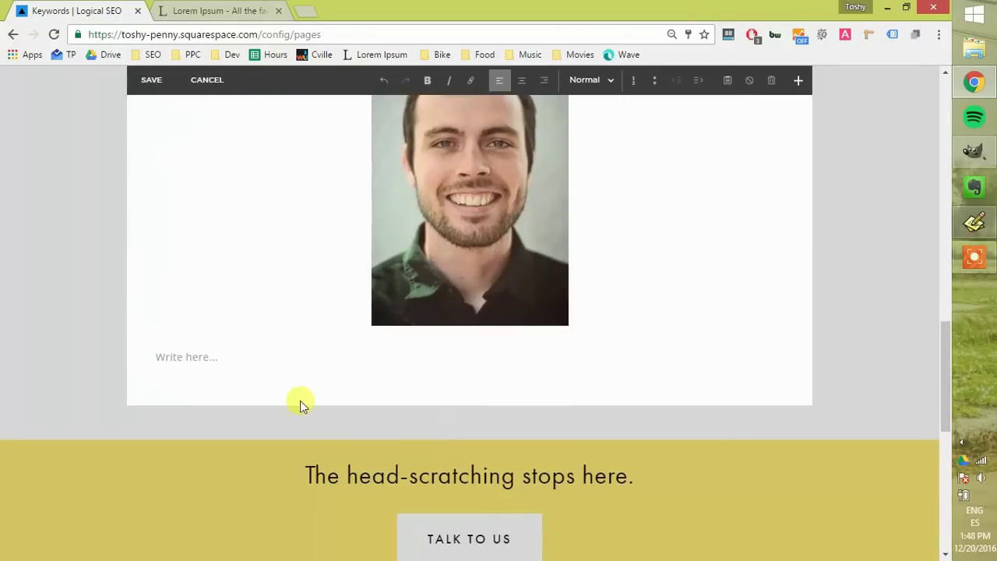
pyautogui.click(259, 357)
pyautogui.hotkey('ctrl', 'v')
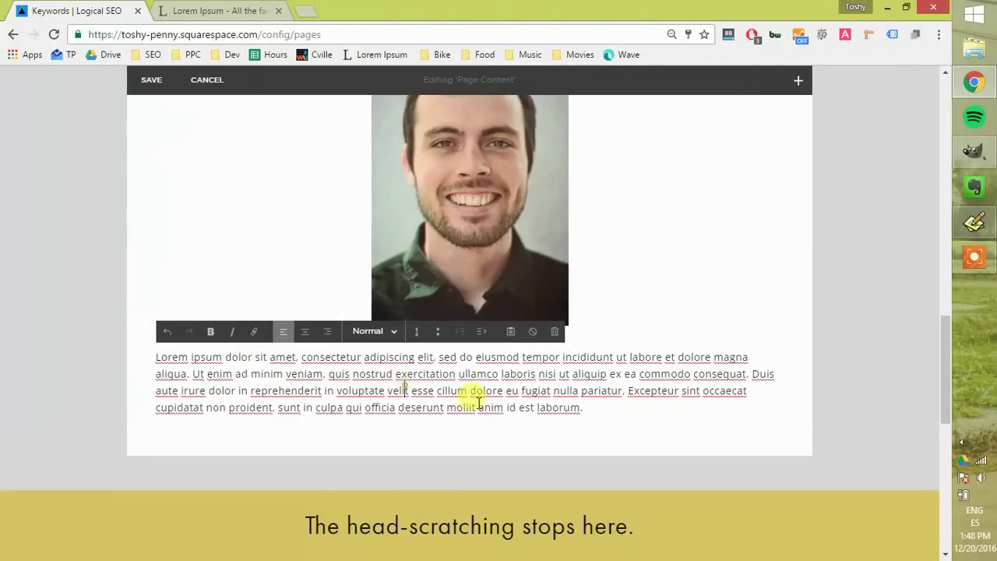
# Step: Move the Lorem ipsum text block from below the portrait image to a column on its right side
pyautogui.scroll(2, 639, 285)
pyautogui.scroll(-1, 593, 343)
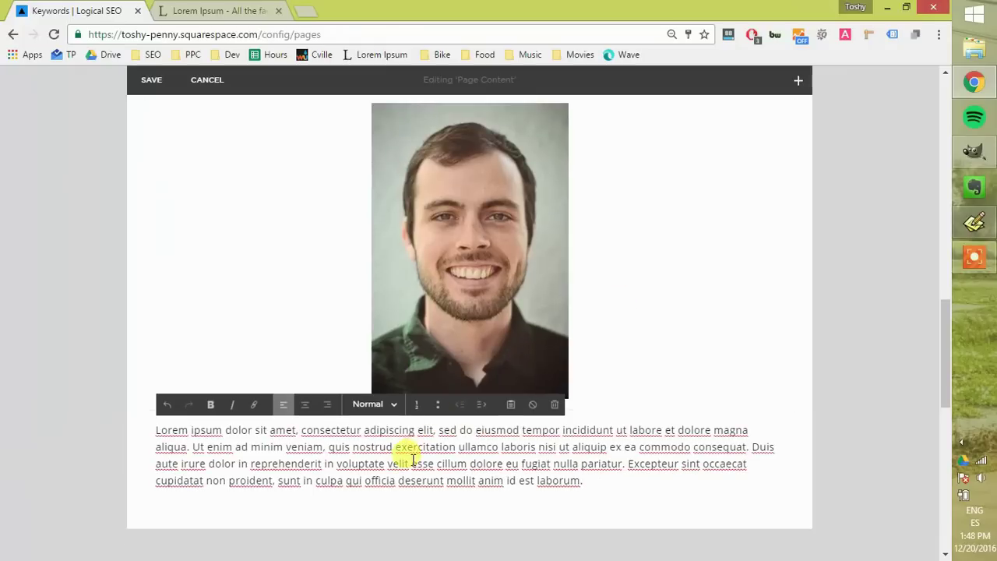
pyautogui.click(394, 421)
pyautogui.moveTo(456, 453); pyautogui.dragTo(639, 301)
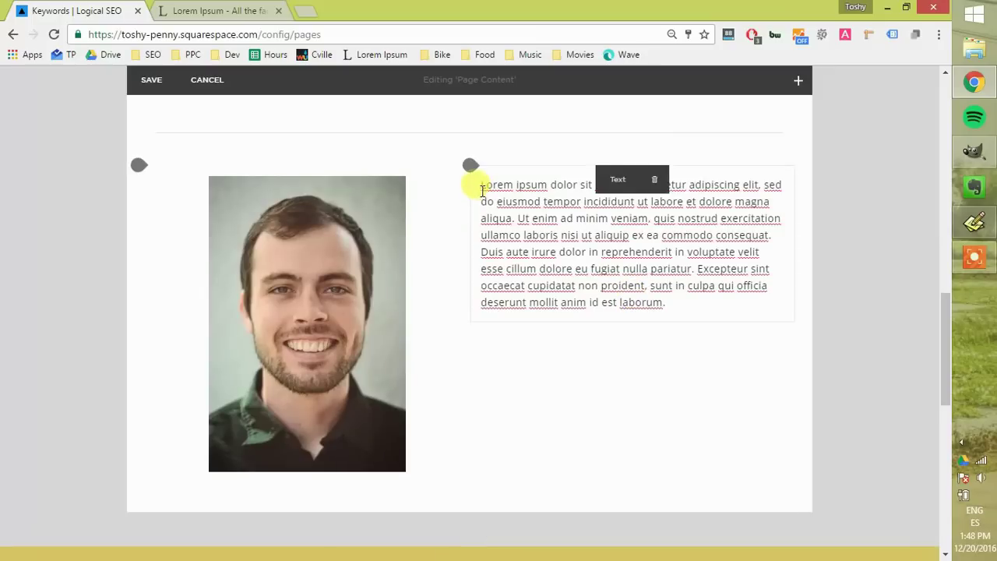
# Step: Insert the line "Header 2" above the paragraph beside the portrait and format it as Heading 2
pyautogui.click(516, 209)
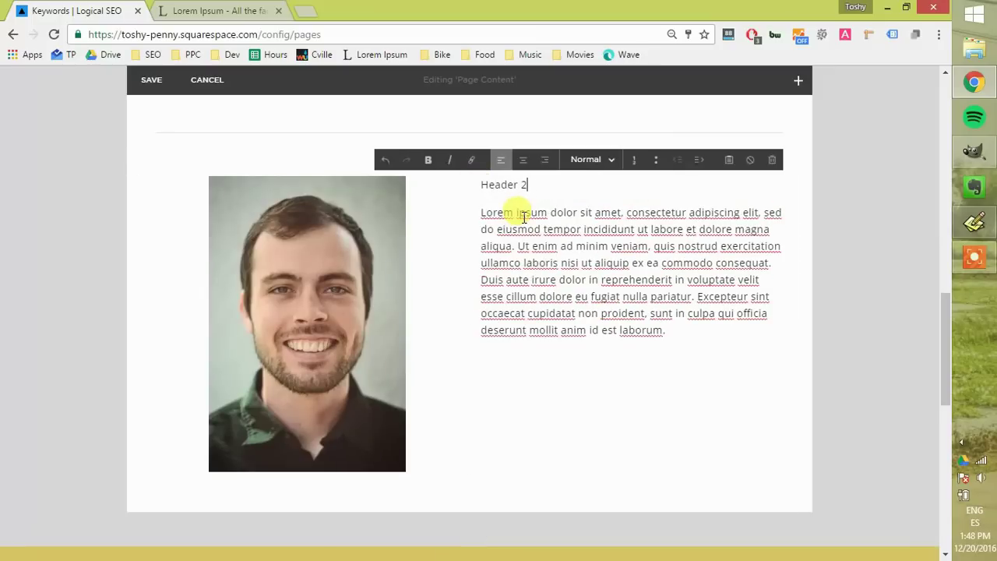
pyautogui.click(586, 159)
pyautogui.click(583, 232)
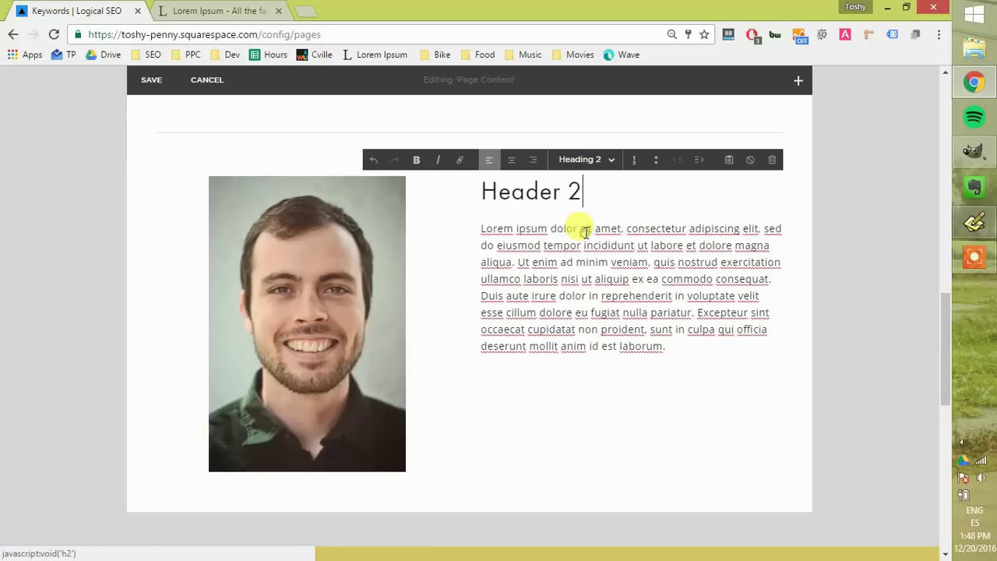
# Step: Crop the portrait image's height slightly
pyautogui.click(572, 246)
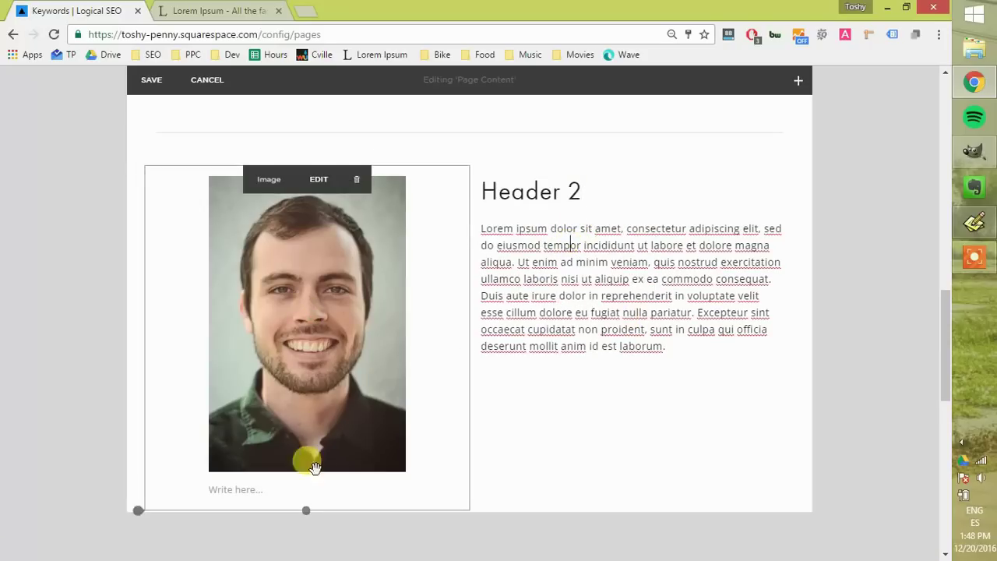
pyautogui.moveTo(307, 508); pyautogui.dragTo(318, 465)
pyautogui.click(679, 352)
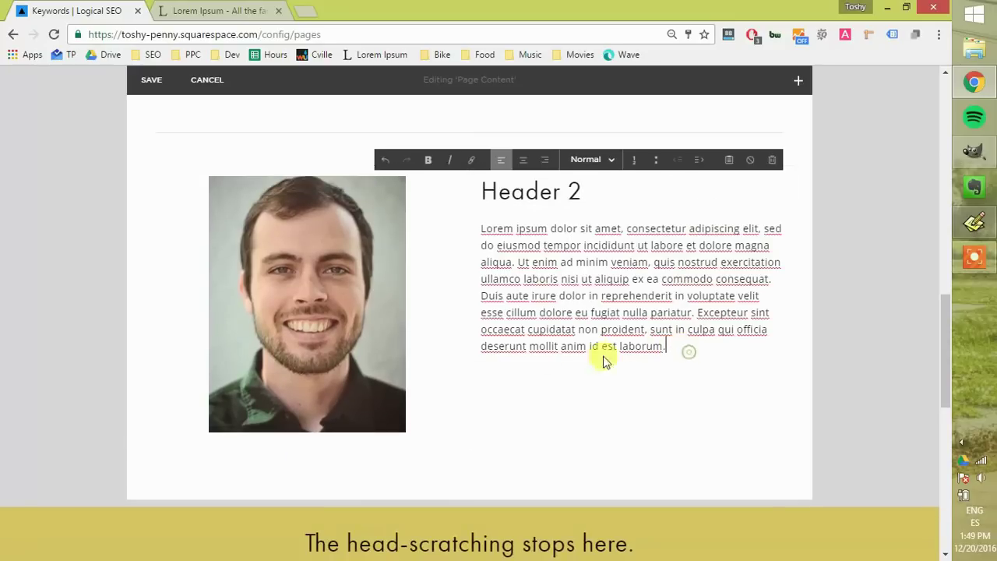
# Step: Add a Learn More button block in Medium size beneath the paragraph beside the portrait
pyautogui.click(471, 364)
pyautogui.scroll(-4, 630, 348)
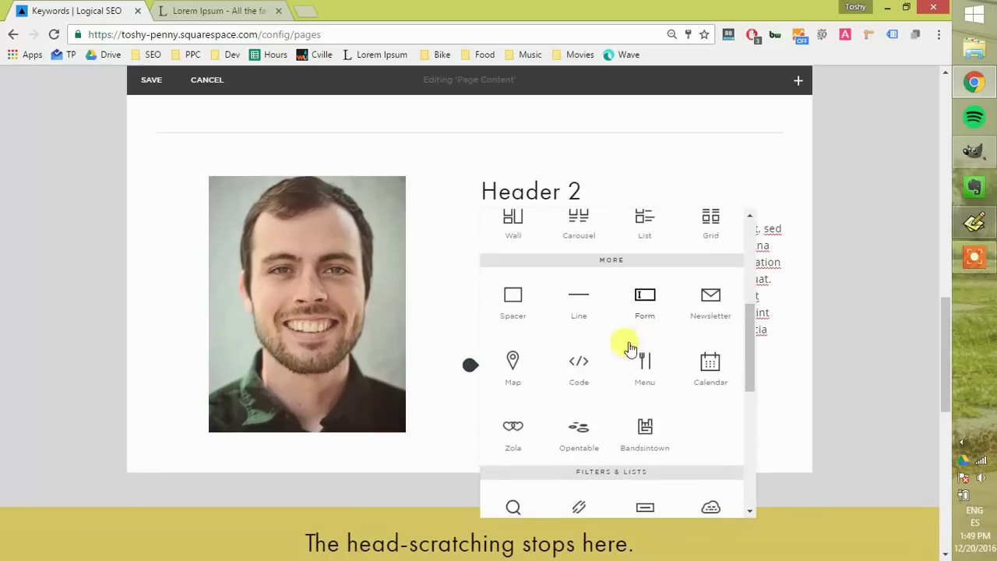
pyautogui.scroll(-2, 619, 407)
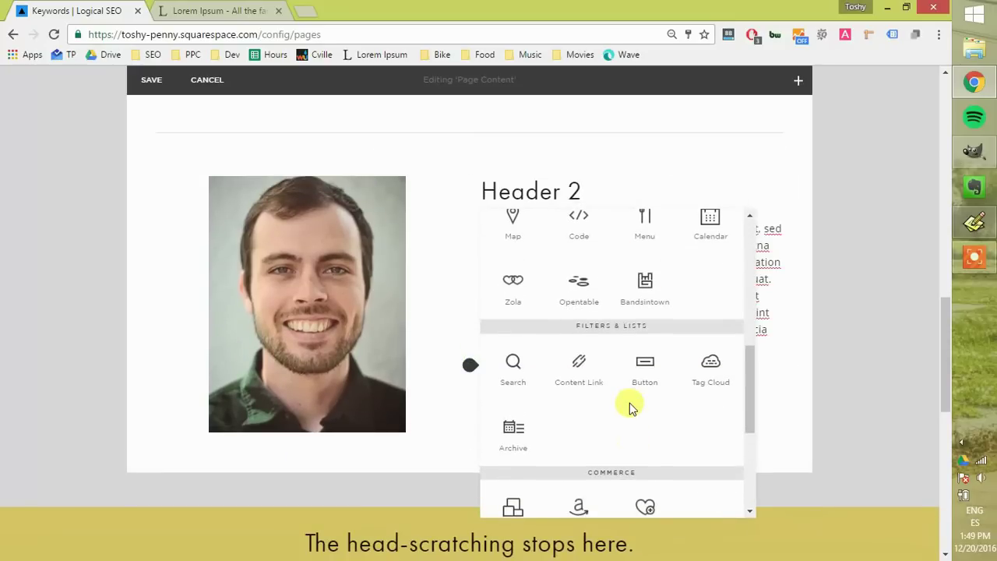
pyautogui.click(657, 362)
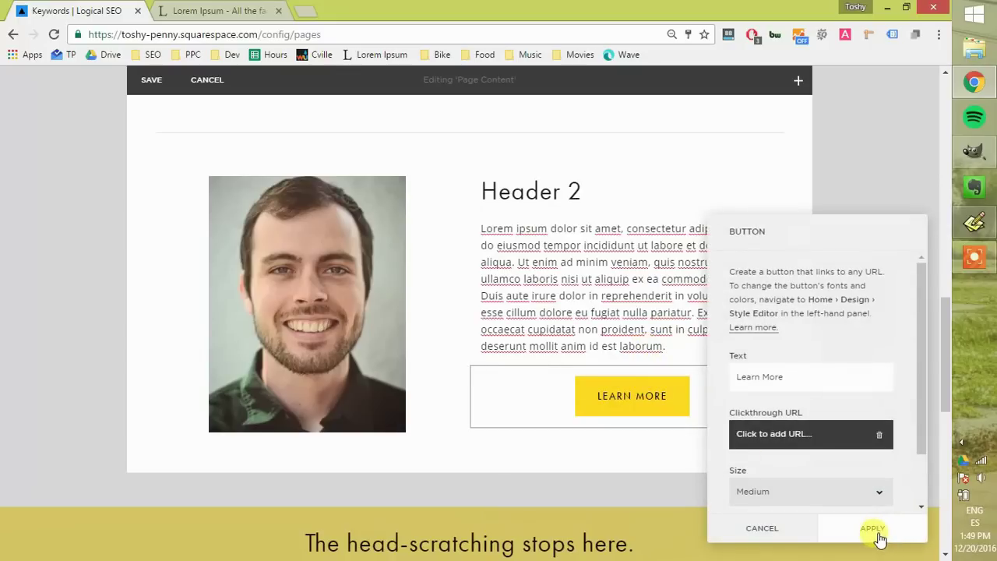
pyautogui.click(873, 529)
# Step: Center-align the paragraph and the "Header 2" heading beside the portrait
pyautogui.click(574, 296)
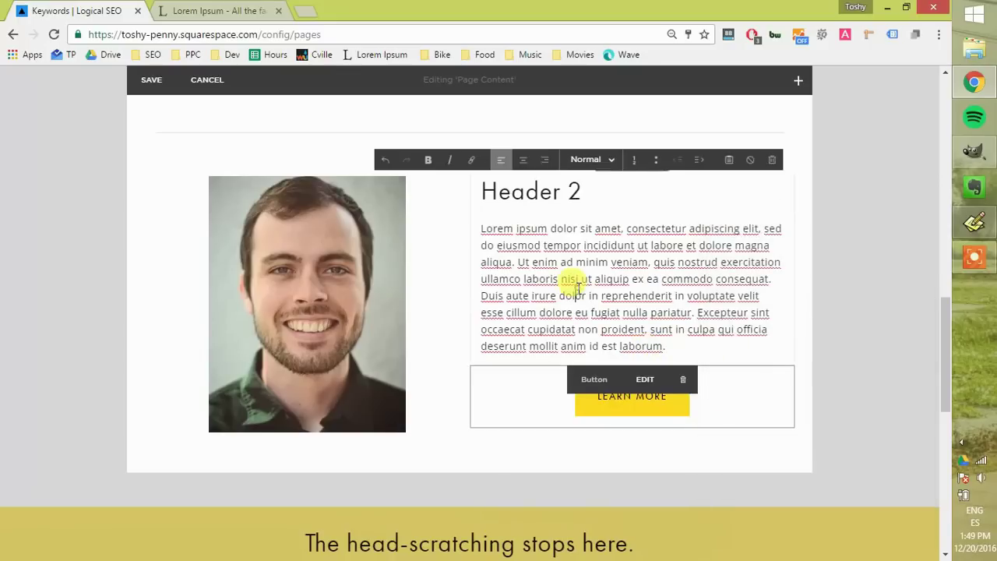
pyautogui.click(528, 164)
pyautogui.click(527, 188)
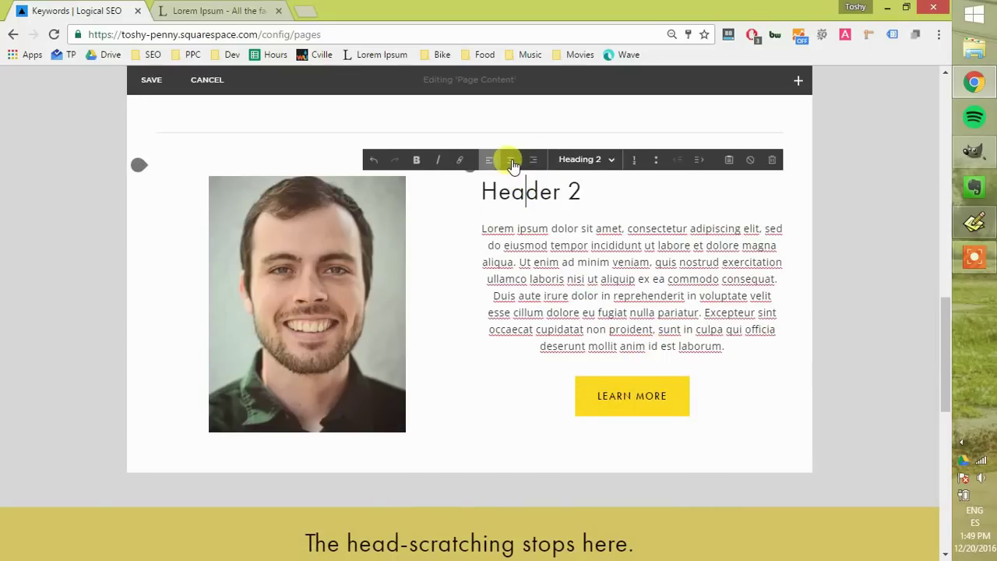
pyautogui.click(513, 164)
pyautogui.click(598, 296)
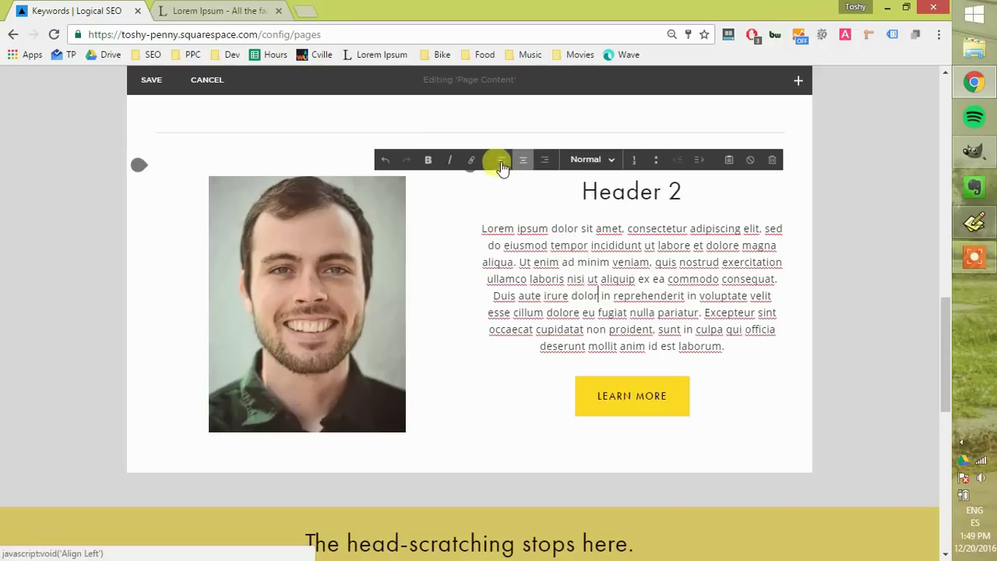
# Step: Left-align the paragraph and the "Header 2" heading beside the portrait
pyautogui.click(499, 161)
pyautogui.click(598, 191)
pyautogui.click(490, 160)
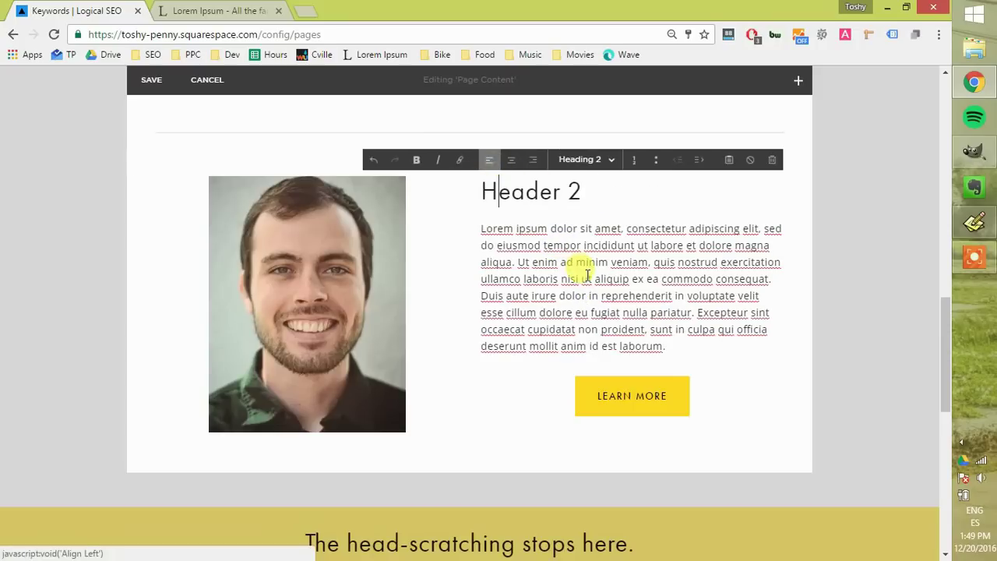
pyautogui.click(537, 285)
pyautogui.click(357, 287)
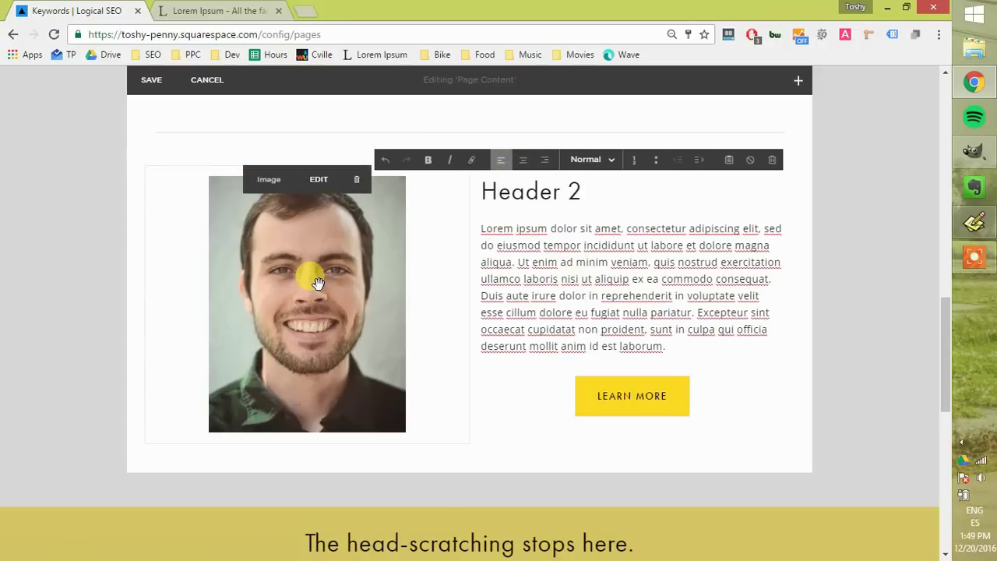
# Step: Add a Line block as a divider beneath the portrait-and-text section
pyautogui.scroll(3, 336, 271)
pyautogui.scroll(-4, 338, 272)
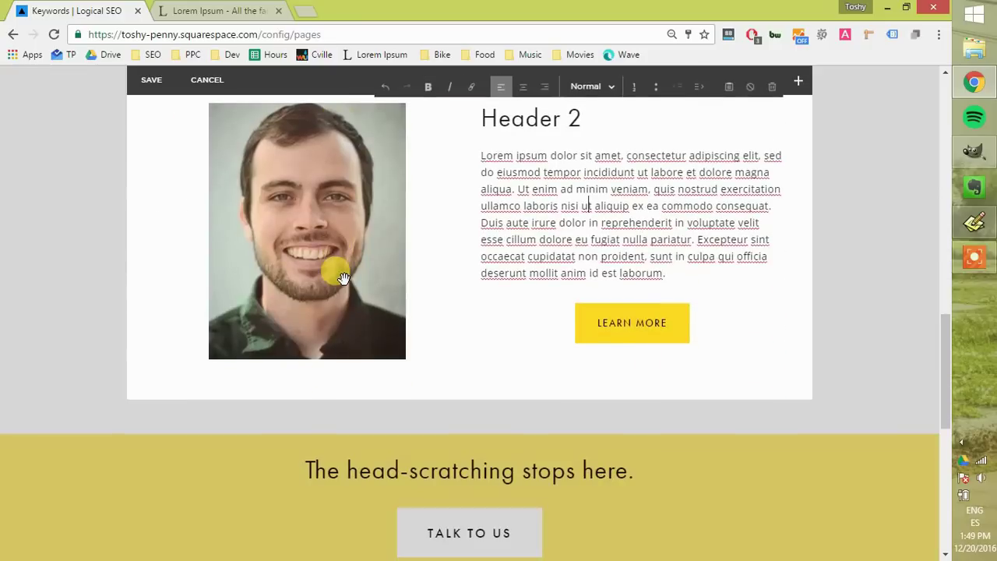
pyautogui.click(136, 374)
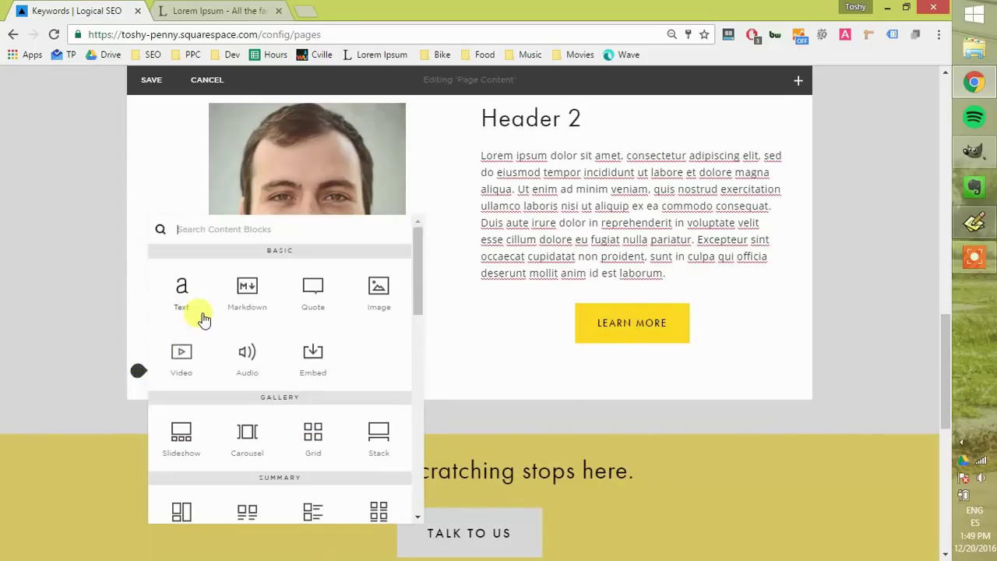
pyautogui.scroll(-2, 204, 318)
pyautogui.click(244, 454)
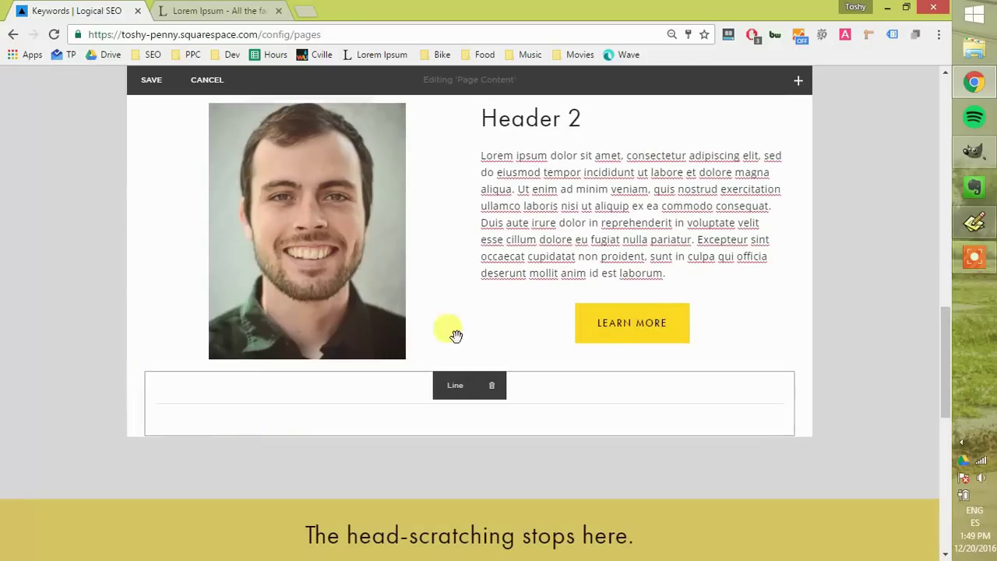
# Step: Review the page layout from the portrait section and three image columns up to the banner
pyautogui.scroll(-2, 491, 325)
pyautogui.click(546, 185)
pyautogui.scroll(1, 538, 218)
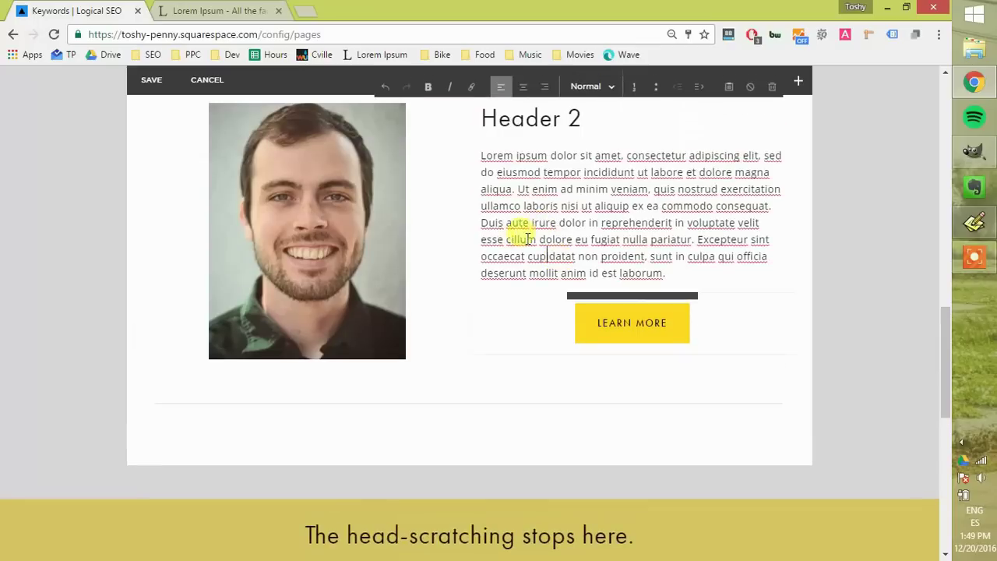
pyautogui.scroll(1, 489, 242)
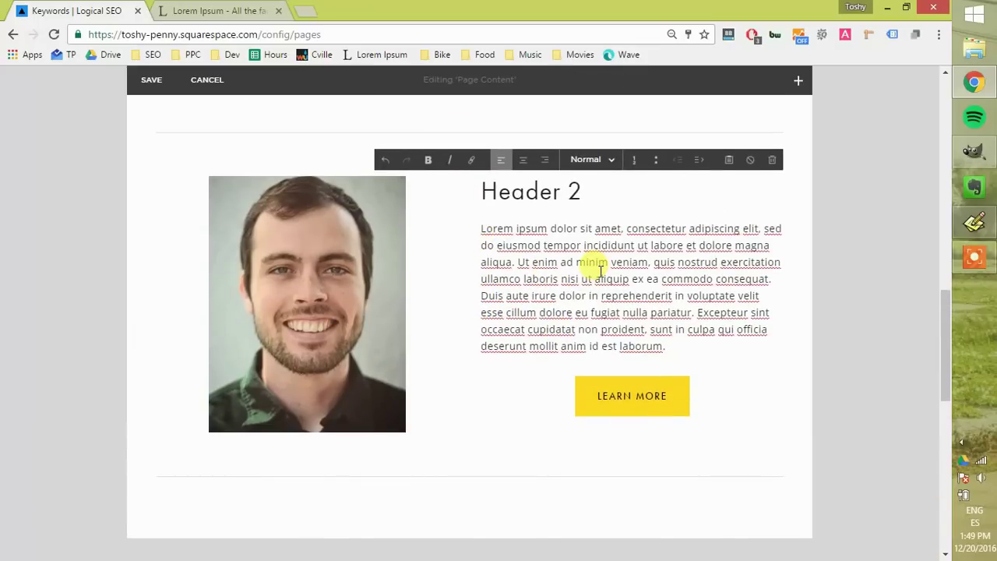
pyautogui.scroll(-2, 599, 268)
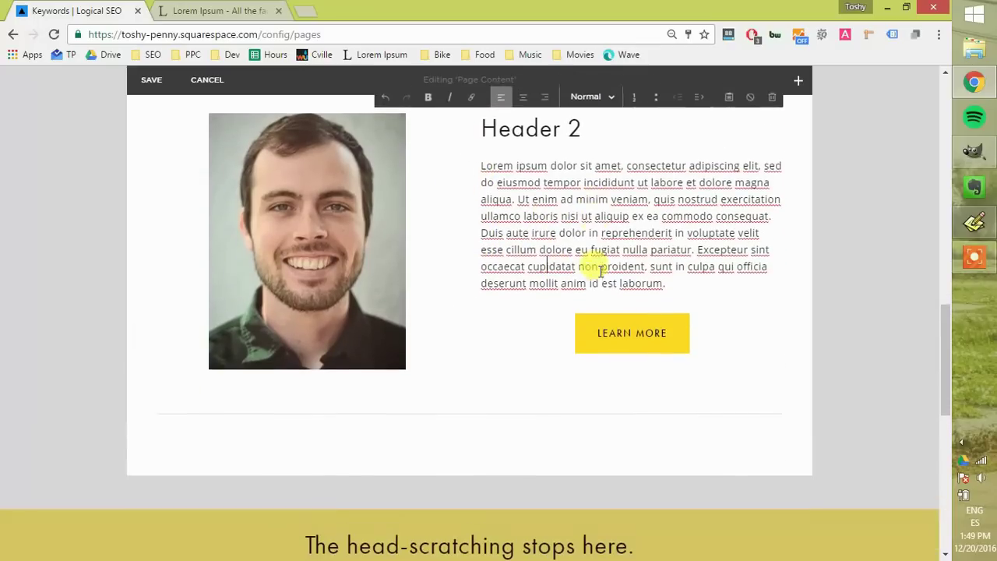
pyautogui.scroll(3, 602, 272)
pyautogui.scroll(6, 600, 268)
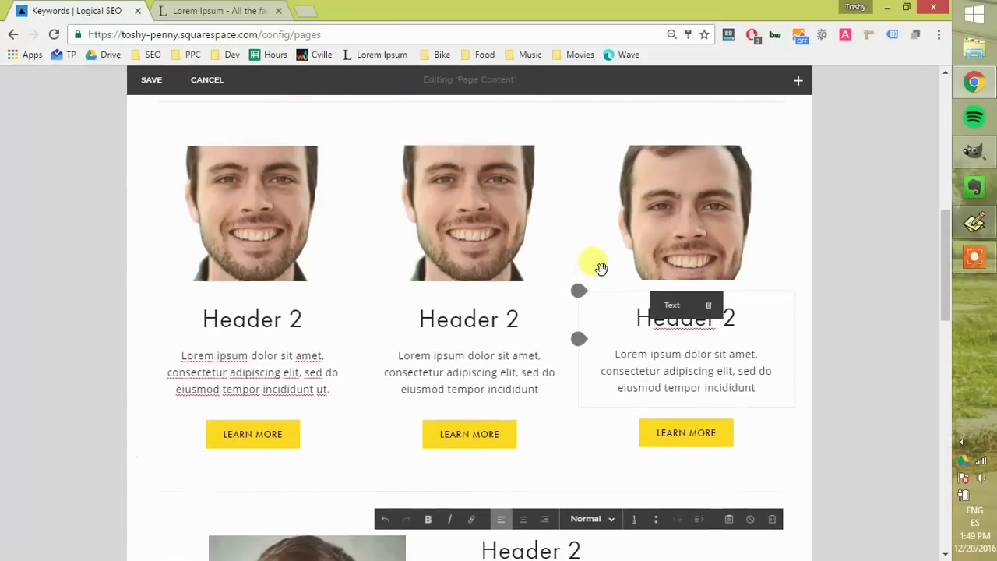
pyautogui.scroll(4, 603, 273)
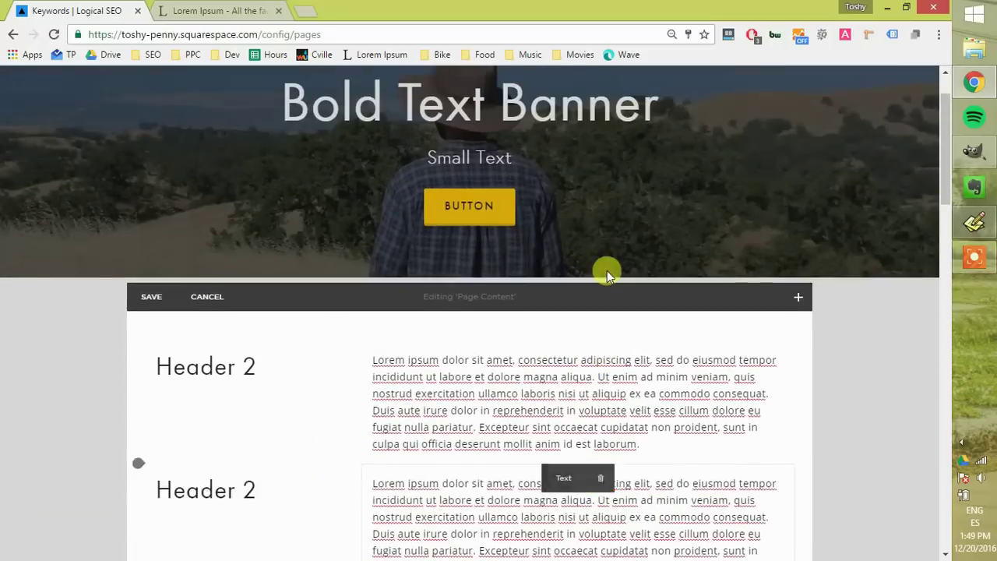